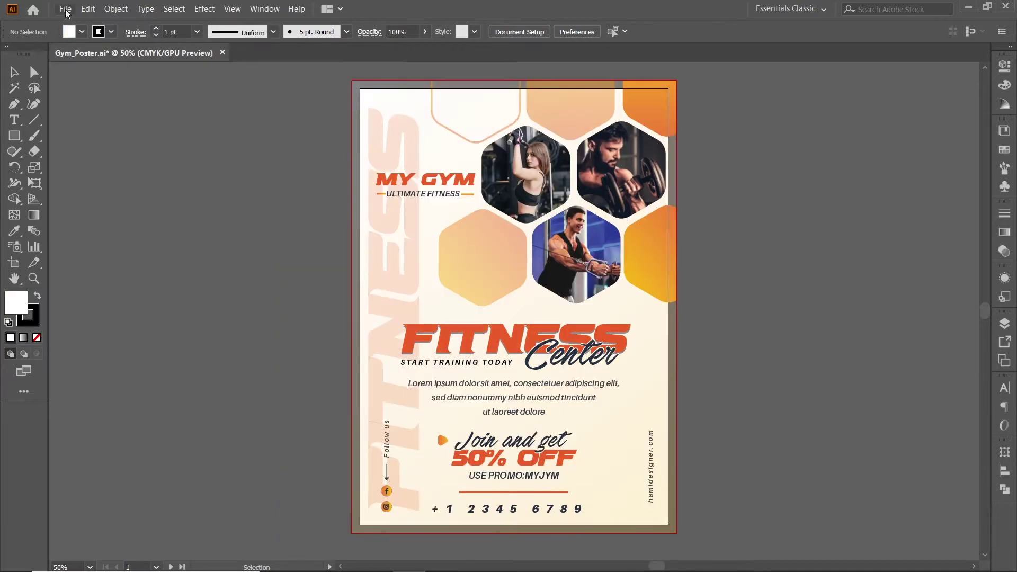
Step: Start a new print document from the A4 preset with an 18 pt bleed on all sides
left_click(65, 9)
left_click(73, 20)
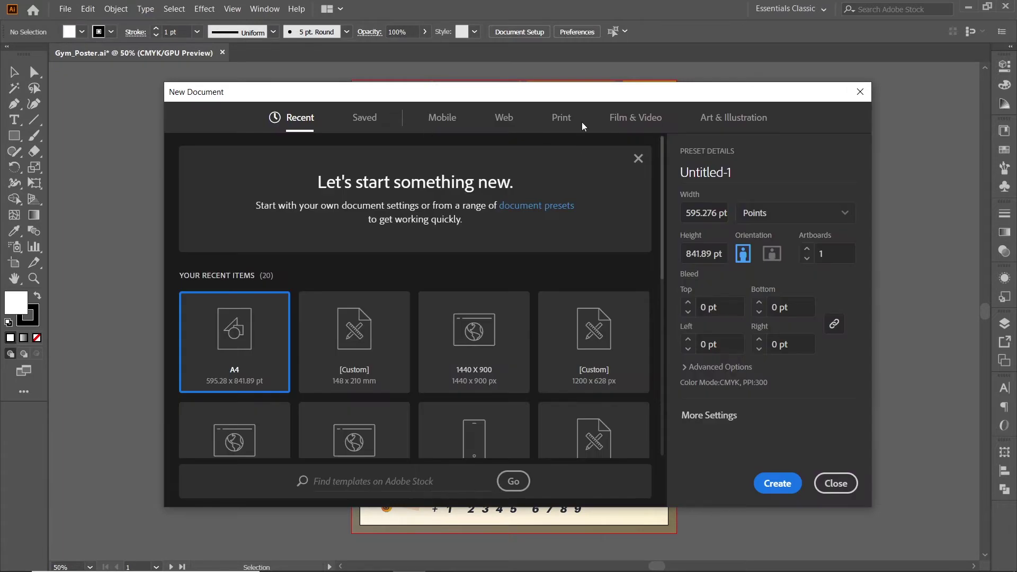
left_click(559, 118)
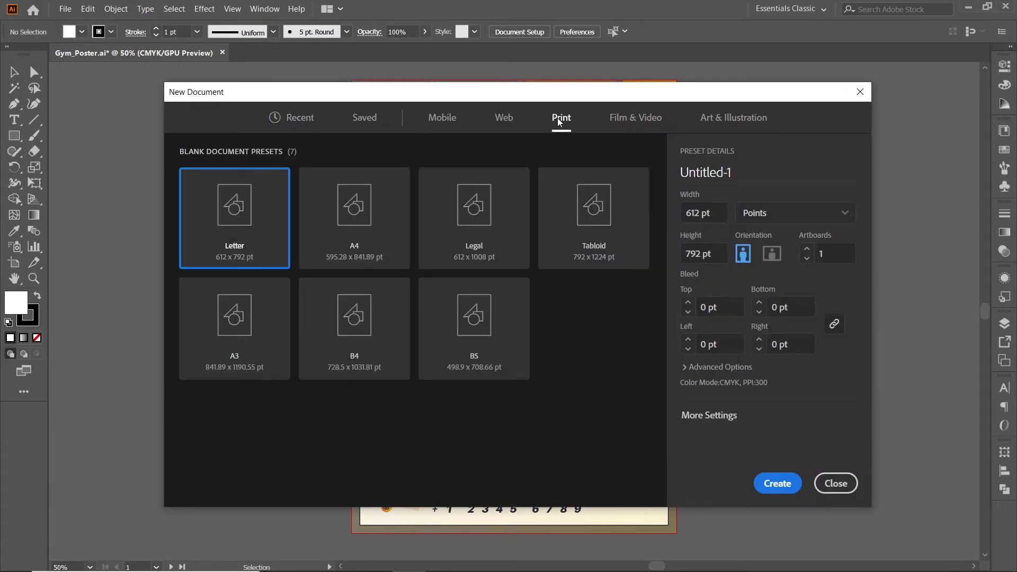
left_click(374, 206)
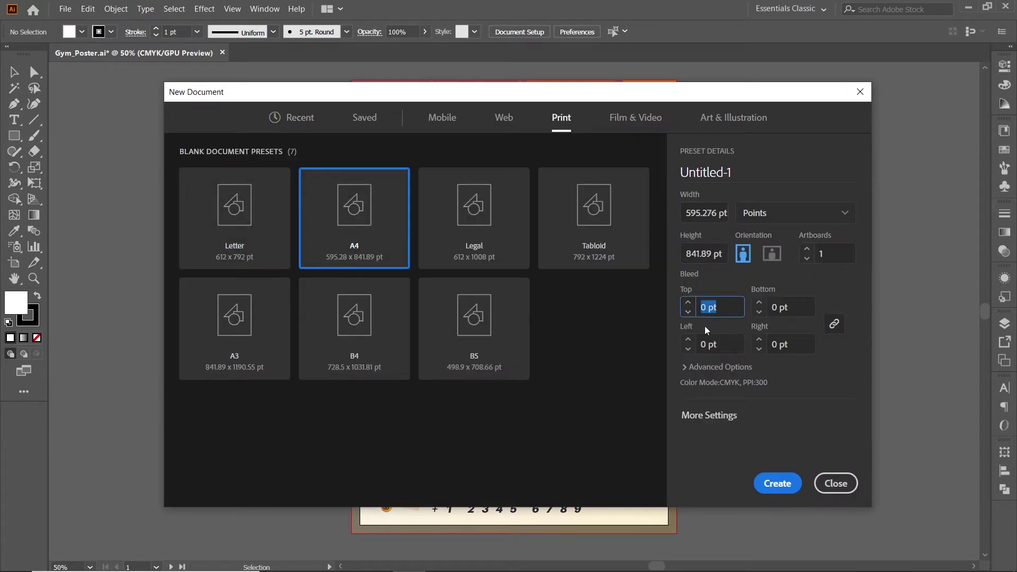
type("18")
key("Tab")
key("Tab")
Step: Set the color mode to CMYK Color and raster effects to High (300 ppi), and create the document
left_click(685, 366)
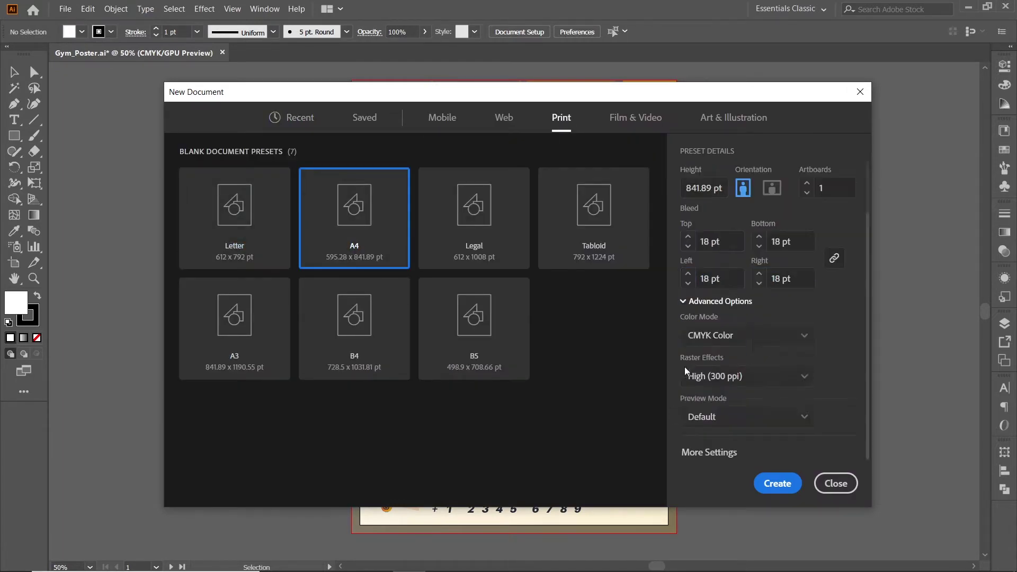
left_click(806, 341)
left_click(744, 382)
left_click(801, 378)
left_click(746, 400)
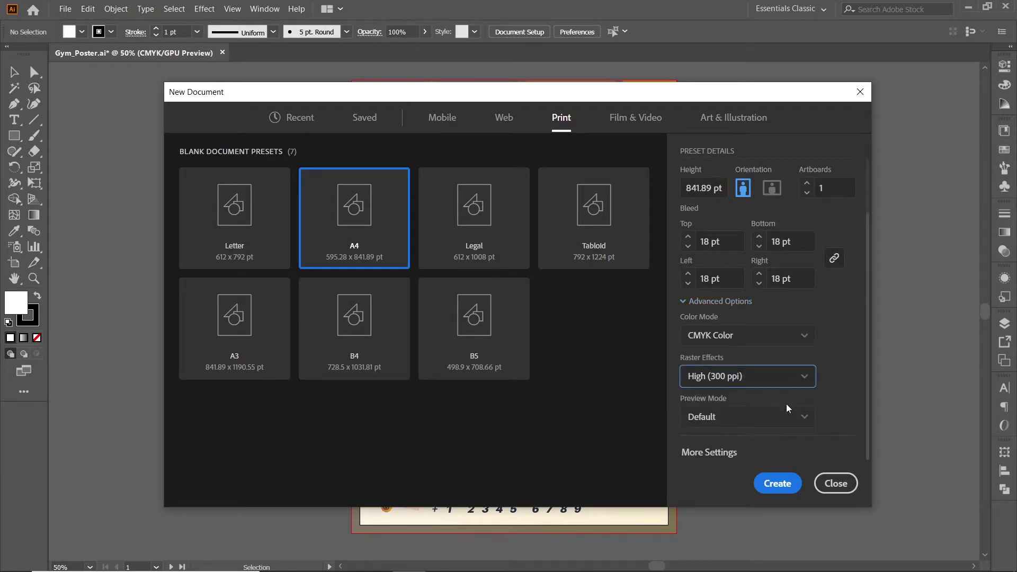
left_click(778, 484)
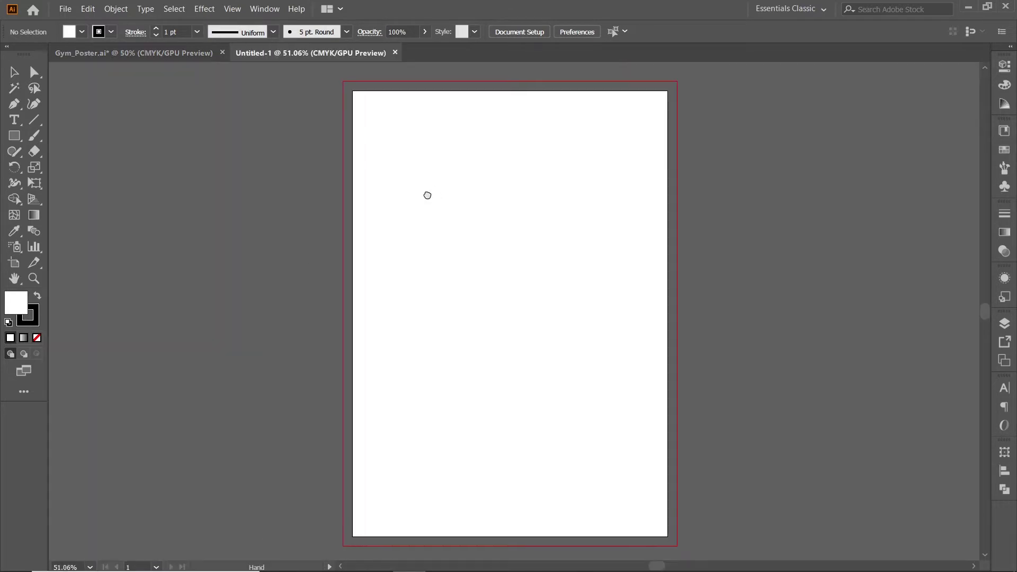
Step: Copy the four color swatch squares from Gym_Poster.ai into the new document and place them just above the artboard
left_click(176, 55)
left_click(1005, 323)
scroll(512, 112, "up", 1)
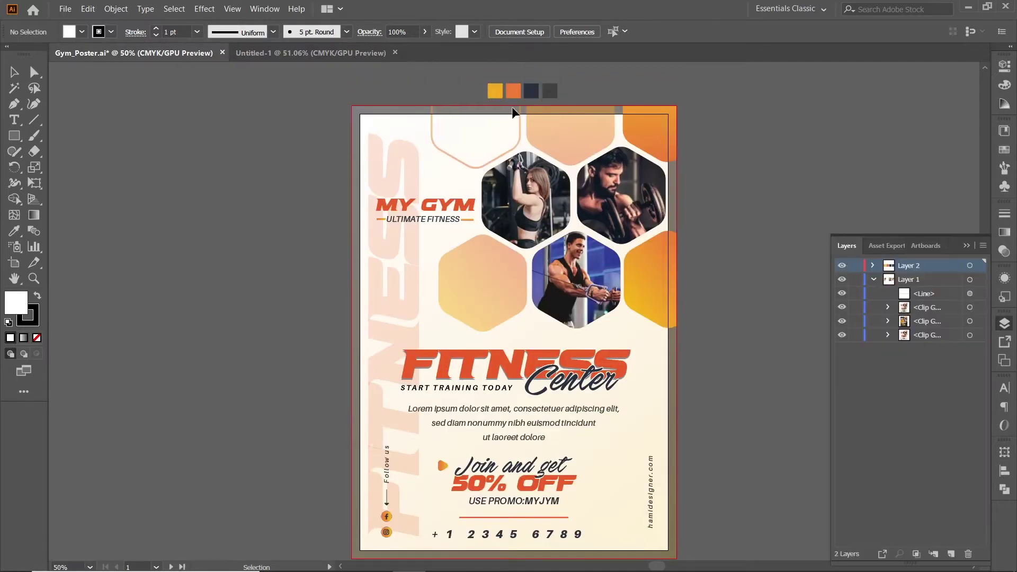
left_click_drag(564, 90, 565, 93)
key("ctrl+c")
left_click(286, 53)
key("ctrl+v")
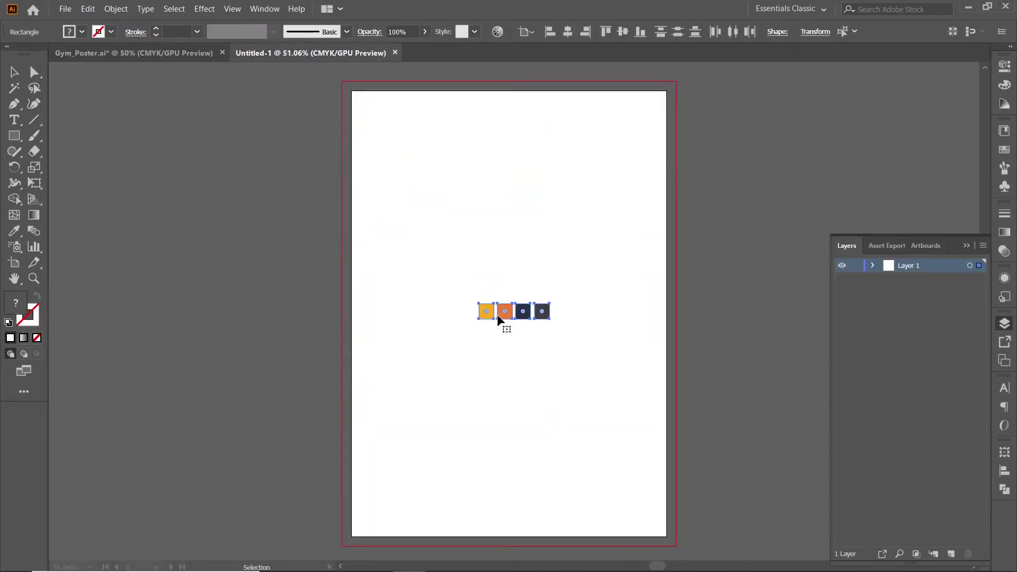
left_click_drag(511, 224, 505, 83)
left_click(516, 167)
Step: Draw a background rectangle covering the whole artboard out to the bleed edges
key("m")
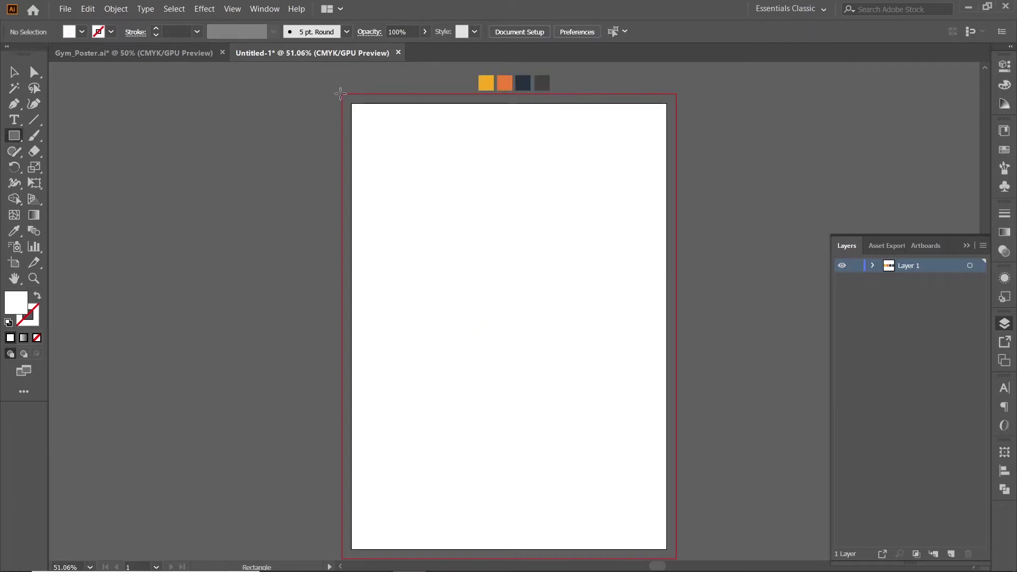
left_click_drag(341, 95, 676, 375)
left_click_drag(512, 375, 504, 541)
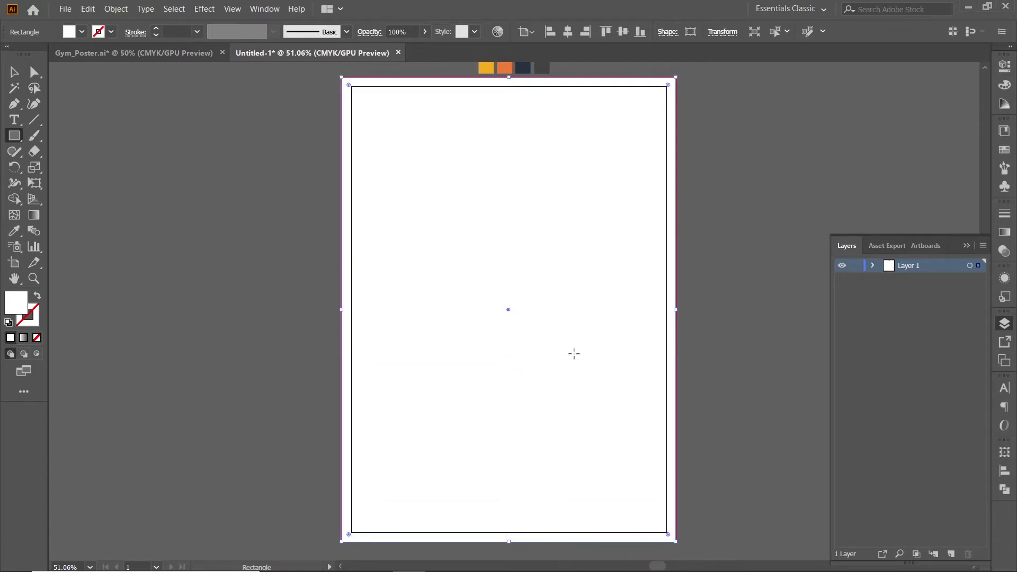
Step: Fill the background rectangle with a linear gradient from white to the yellow sampled from the first swatch
key("g")
left_click(1004, 233)
left_click(910, 310)
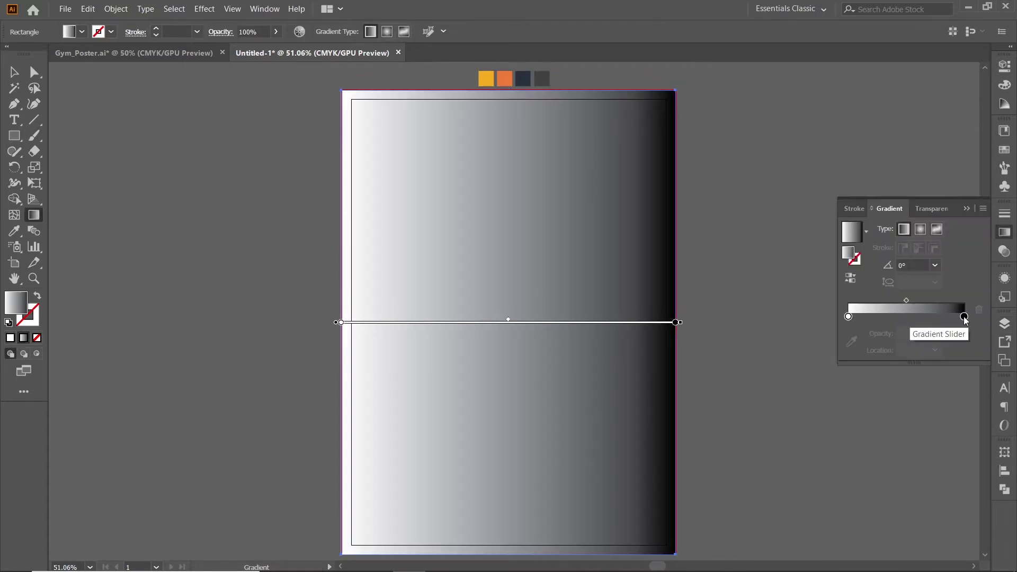
left_click(964, 316)
left_click(851, 341)
left_click(486, 79)
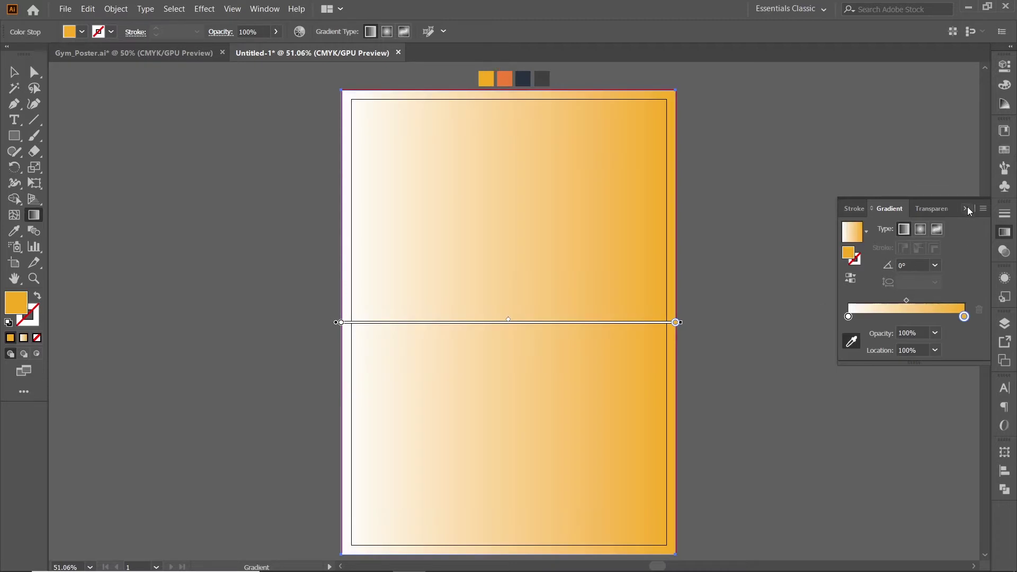
key("Escape")
Step: Redirect the background gradient diagonally from the upper-left corner to just beyond the lower-right corner
key("v")
left_click(32, 217)
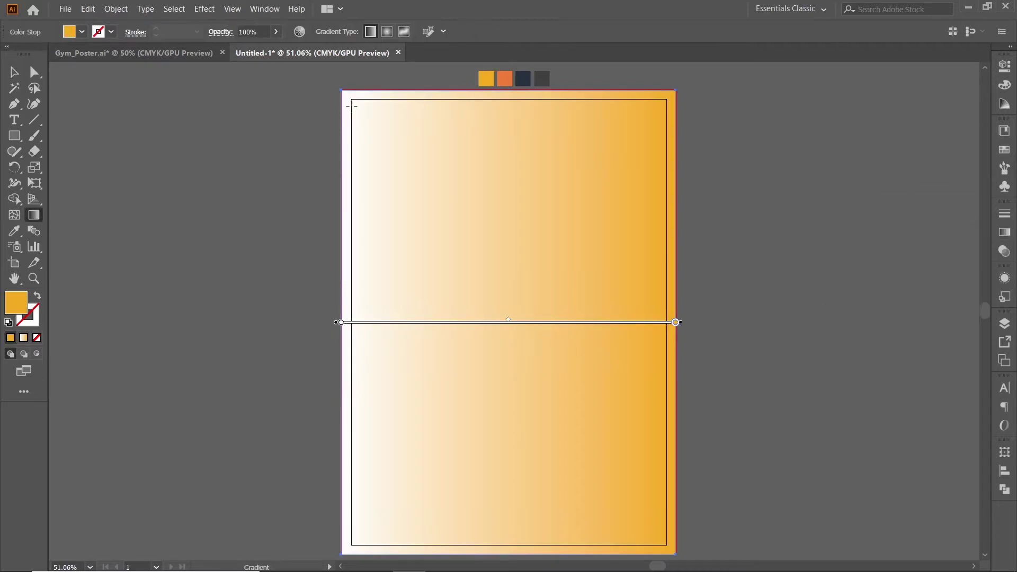
left_click_drag(344, 94, 709, 549)
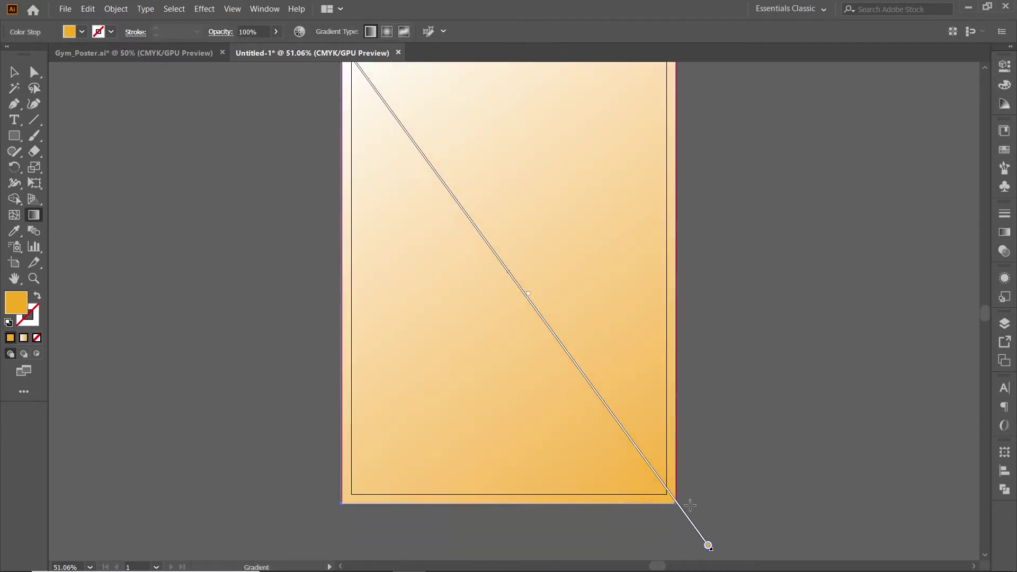
scroll(661, 389, "up", 3)
Step: Try 20% opacity on the background rectangle and settle on 30%
left_click(14, 72)
left_click(706, 138)
key("ctrl+a")
left_click(389, 32)
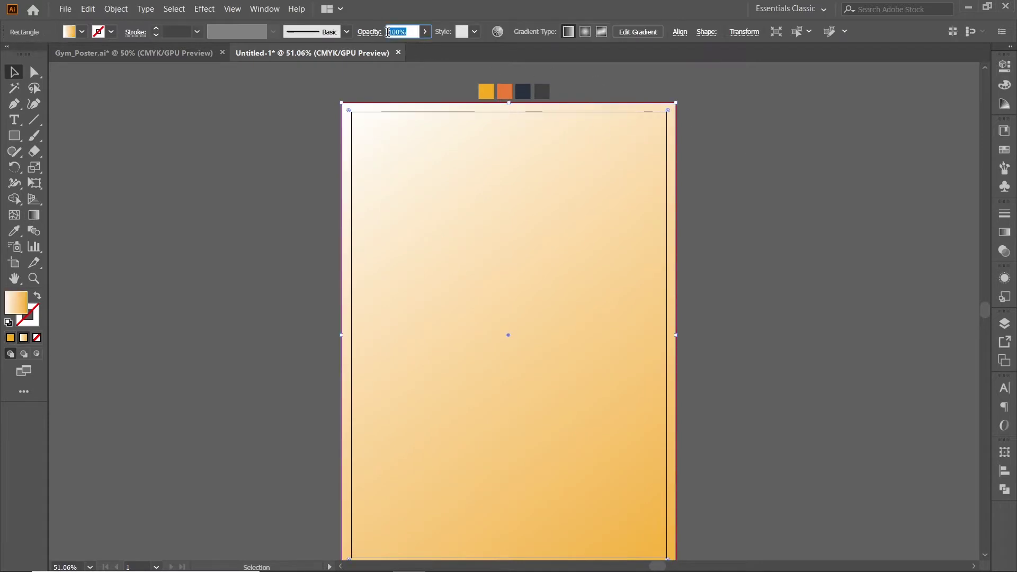
type("20")
key("Return")
double_click(408, 31)
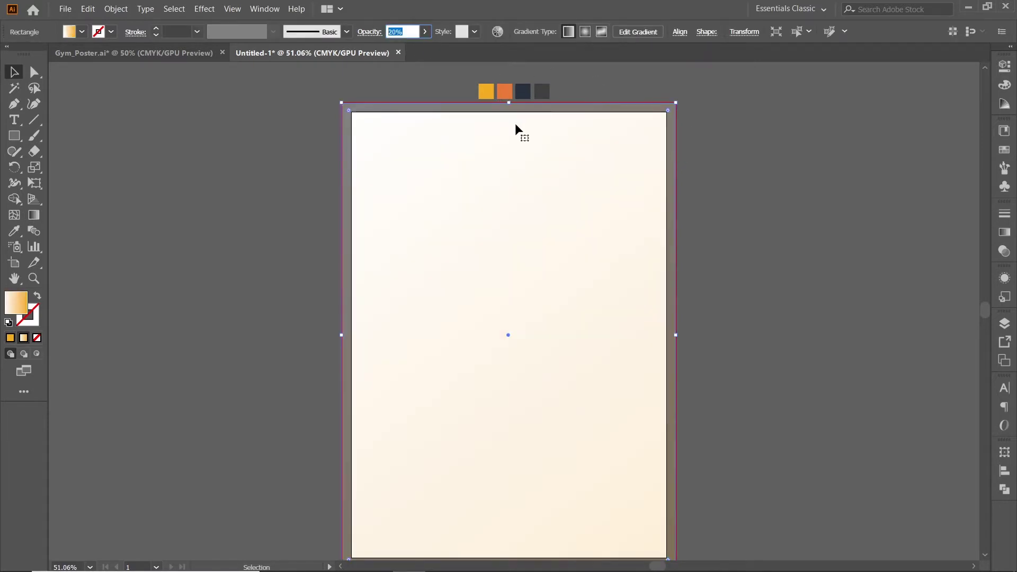
type("30")
key("Return")
scroll(714, 262, "down", 1)
left_click(714, 262)
Step: Lock the background rectangle's entry inside Layer 1
left_click(660, 256)
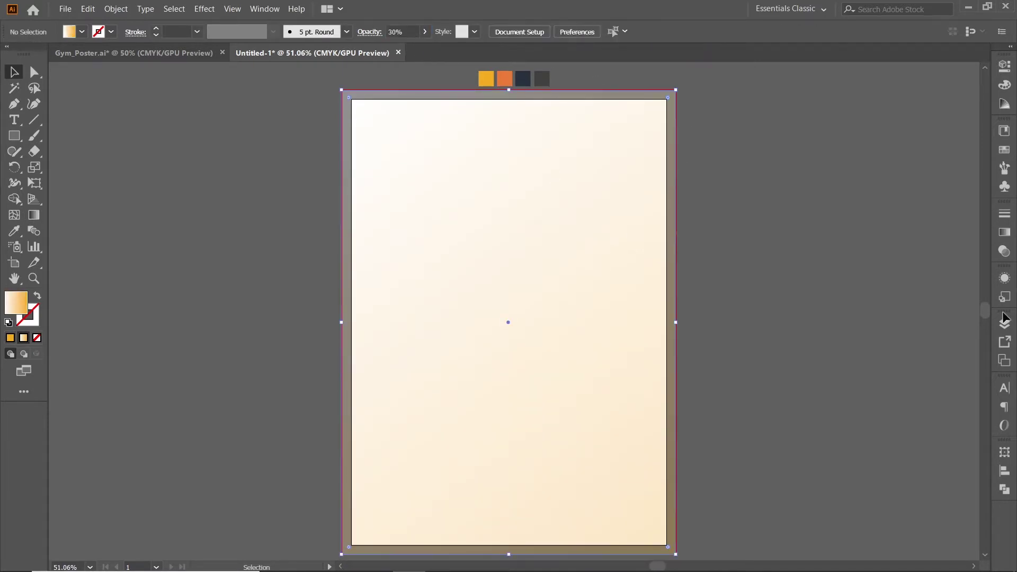
left_click(1004, 323)
left_click(874, 265)
left_click(944, 284)
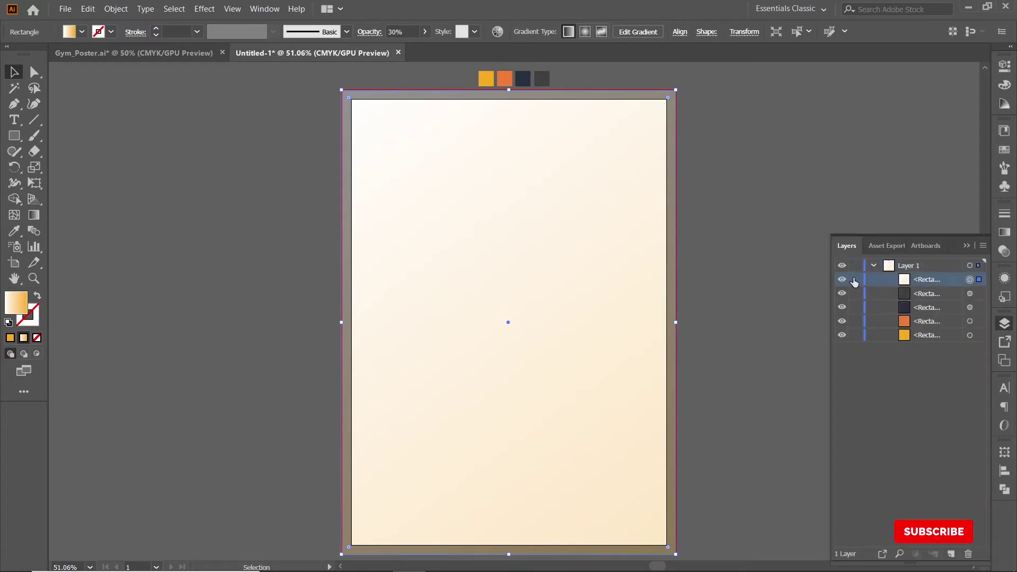
left_click(853, 280)
left_click(966, 246)
Step: Draw a hexagon about 169 by 195 pt on the poster's upper half and rotate it so a corner points up
left_click_drag(14, 138, 65, 184)
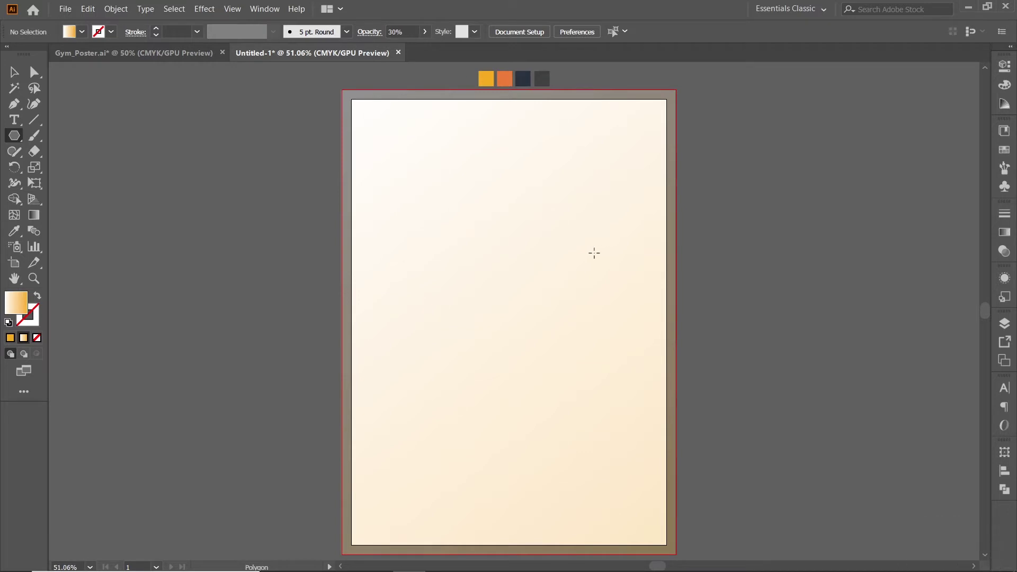
left_click_drag(542, 218, 567, 254)
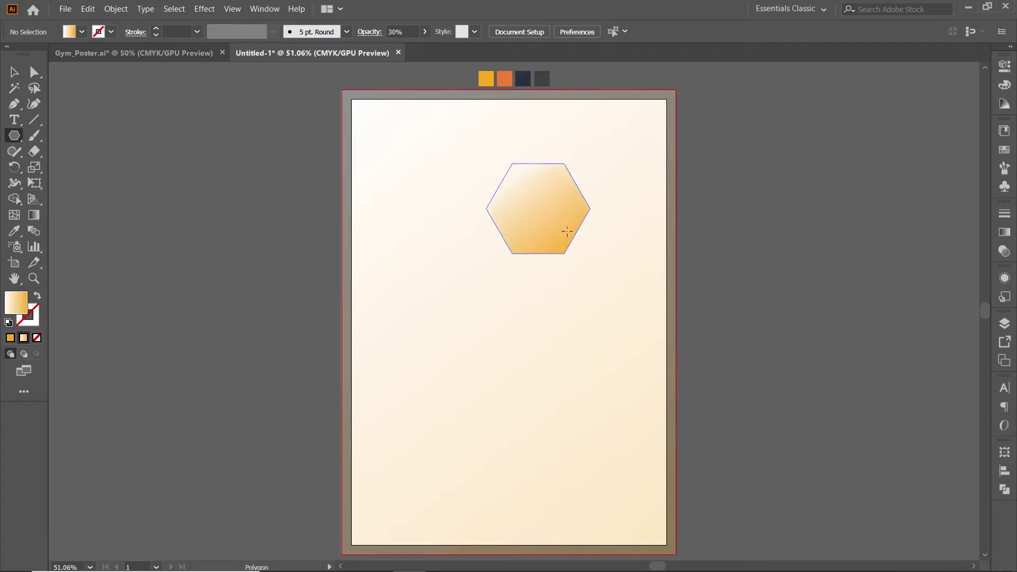
key("v")
left_click_drag(592, 159, 560, 243)
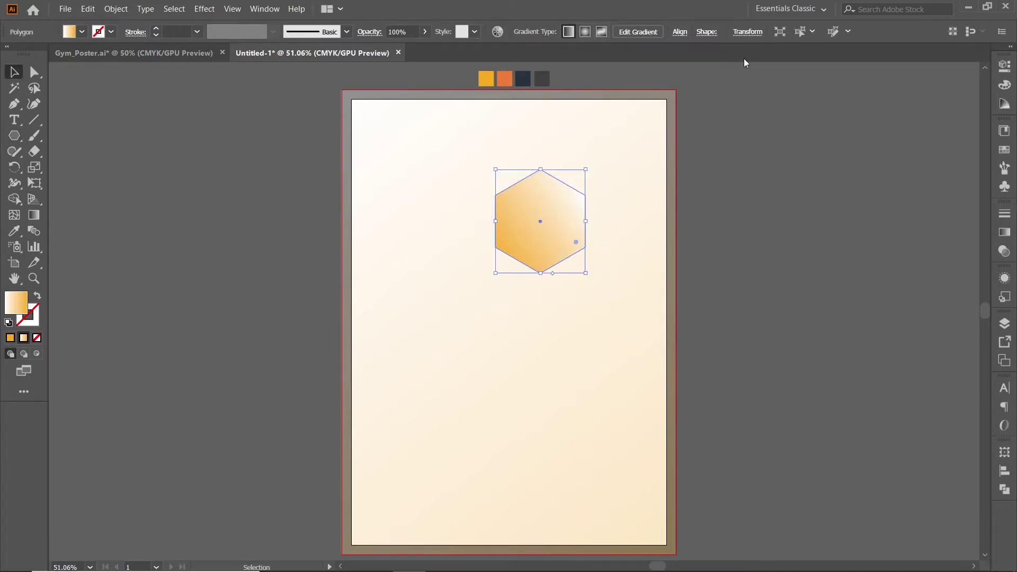
Step: Scale the hexagon proportionally to a width of 185 pt
left_click(748, 31)
left_click(718, 53)
key("ctrl+a")
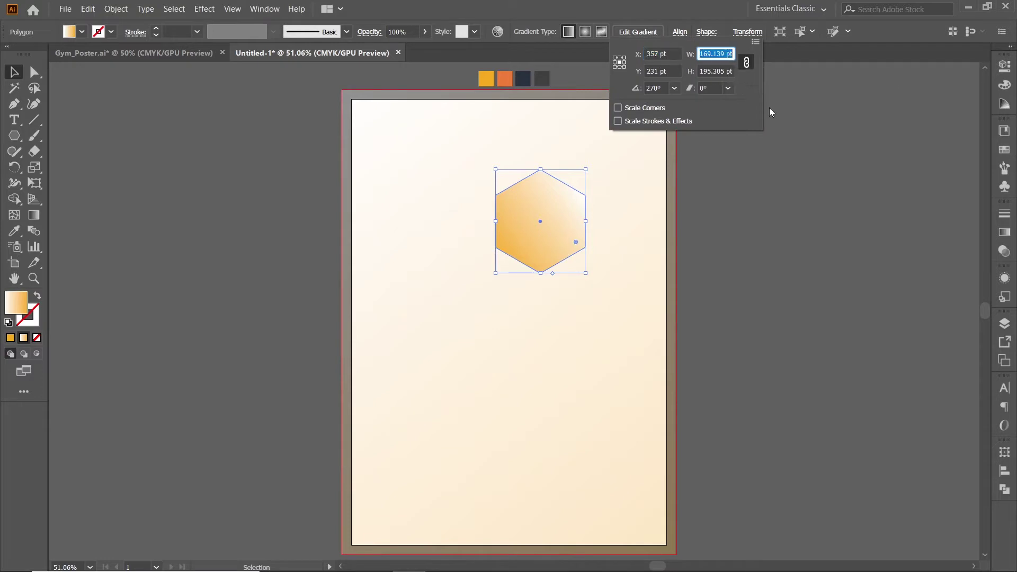
type("185")
key("Return")
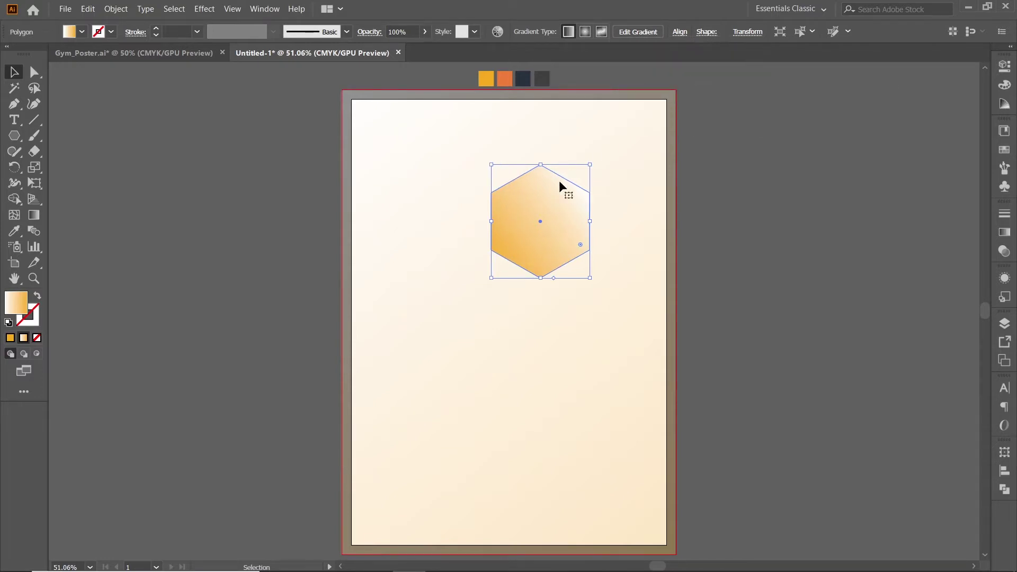
Step: Round all corners of the hexagon slightly
key("a")
left_click_drag(541, 180, 541, 185)
key("v")
left_click(757, 260)
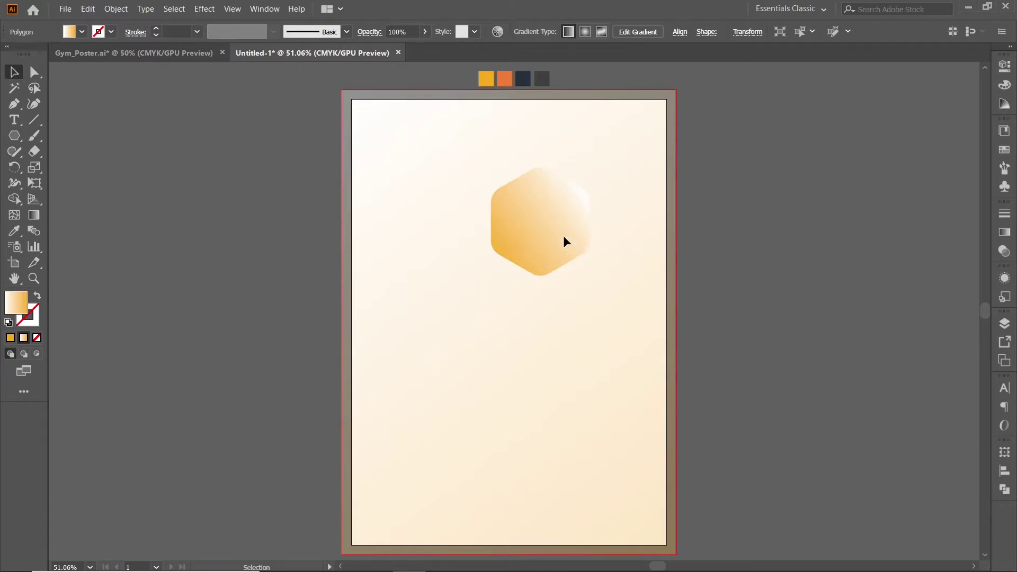
Step: Recolor the white stop of the hexagon's gradient with the orange sampled from the second swatch
left_click(564, 235)
left_click(1005, 235)
left_click(852, 363)
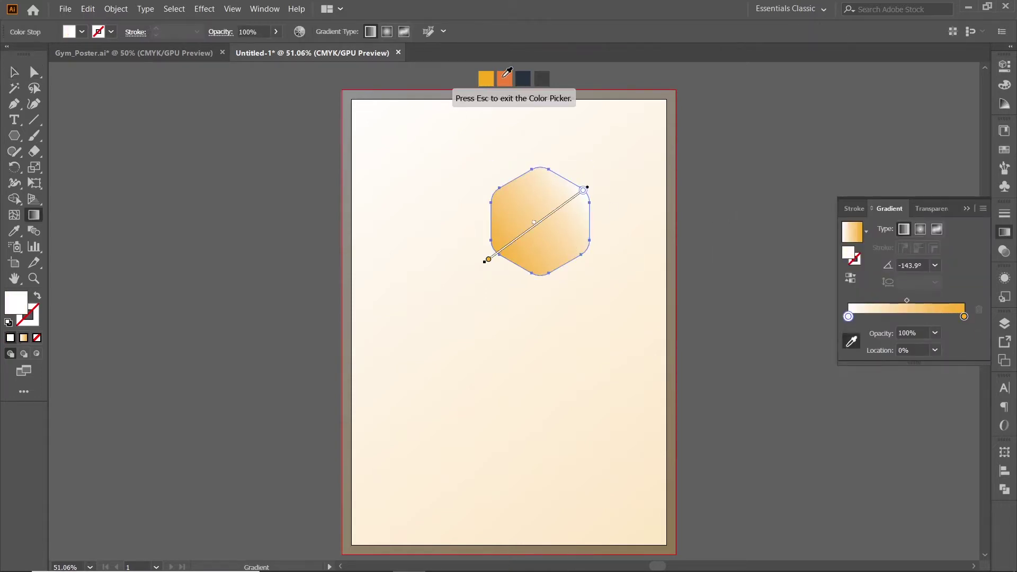
left_click(504, 78)
left_click(966, 208)
key("v")
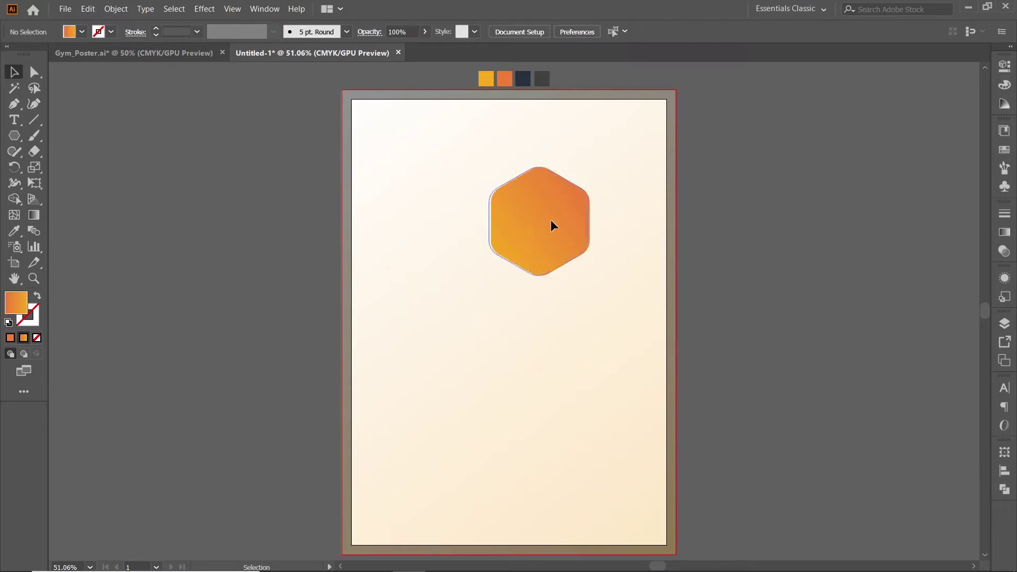
Step: Duplicate the hexagon into a staggered honeycomb over the poster's upper right, with rows of three, two and two
left_click_drag(551, 219, 600, 294)
left_click_drag(574, 337, 622, 229)
key("ctrl+a")
left_click_drag(542, 310, 548, 152)
left_click_drag(558, 154, 665, 153)
left_click_drag(629, 229, 468, 141)
left_click(765, 215)
Step: Move the four color swatches farther above the artboard, clear of the top row of hexagons
scroll(523, 102, "up", 2)
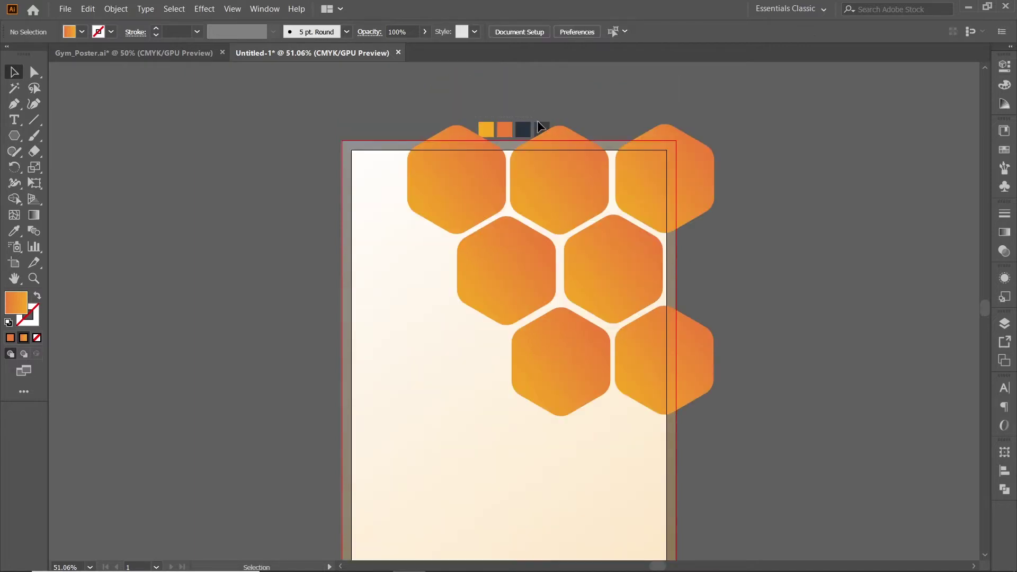
left_click_drag(538, 122, 527, 85)
left_click(606, 120)
Step: Duplicate one hexagon to the left end of the third row and another onto the empty canvas beside the artboard
left_click_drag(631, 180, 589, 131)
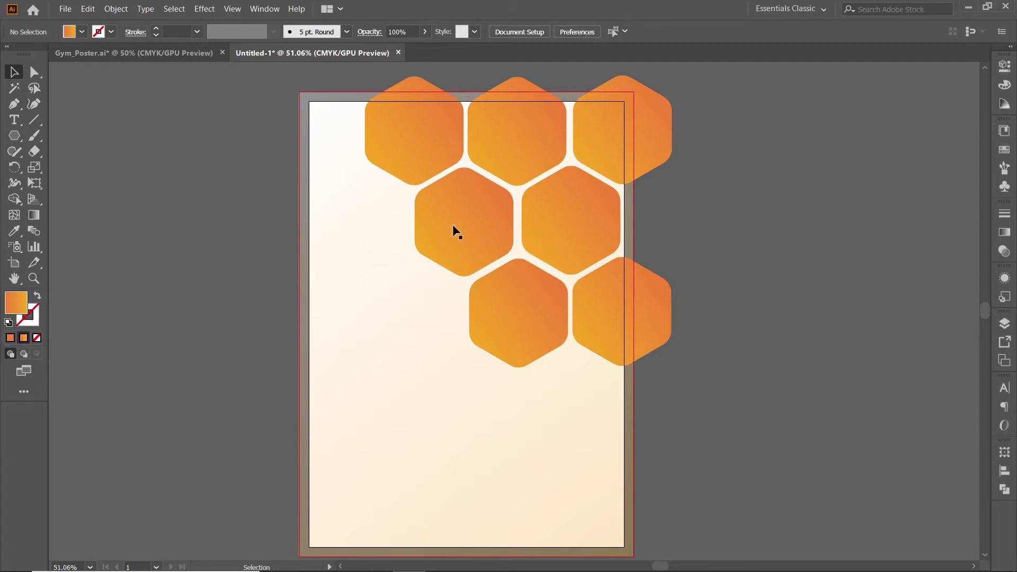
left_click_drag(453, 226, 418, 314)
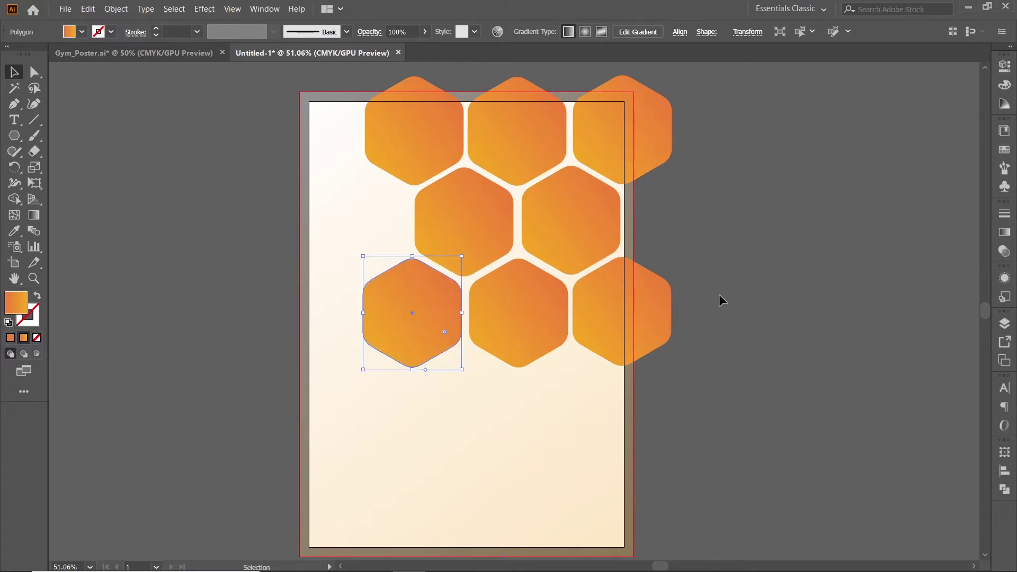
left_click(725, 304)
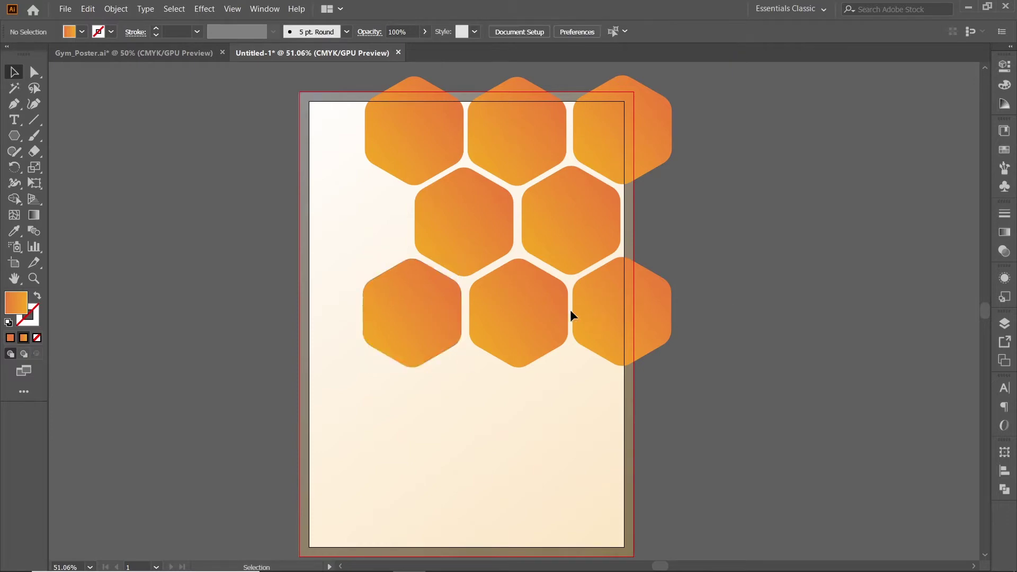
left_click_drag(570, 313, 812, 316)
Step: Switch to File Explorer and bring the two selected gym photos and pexels-photo-3289711 from the assets folder into the Illustrator document
mouse_move(302, 561)
left_click(279, 504)
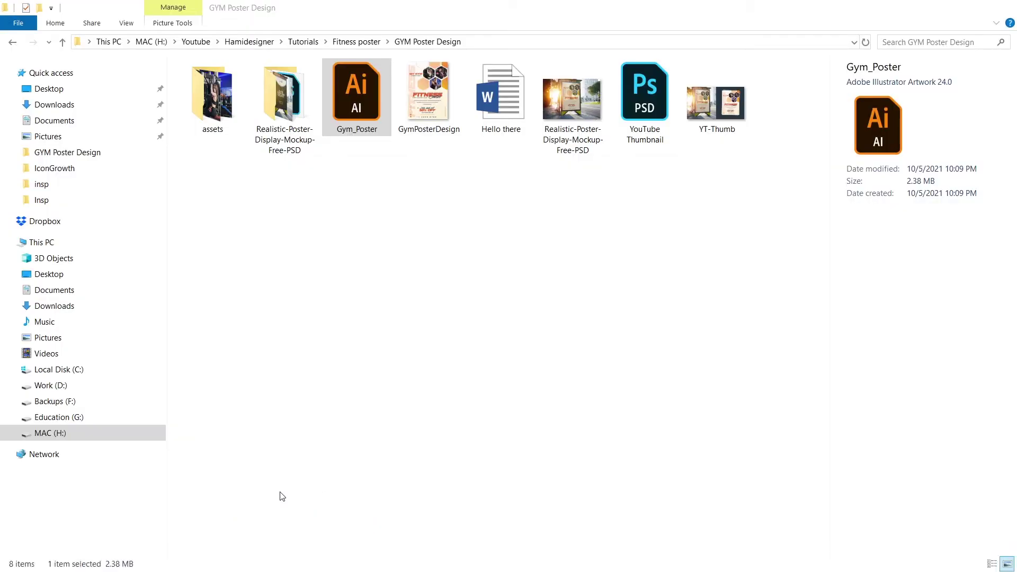
double_click(233, 97)
left_click(572, 101)
left_click(713, 91, "ctrl")
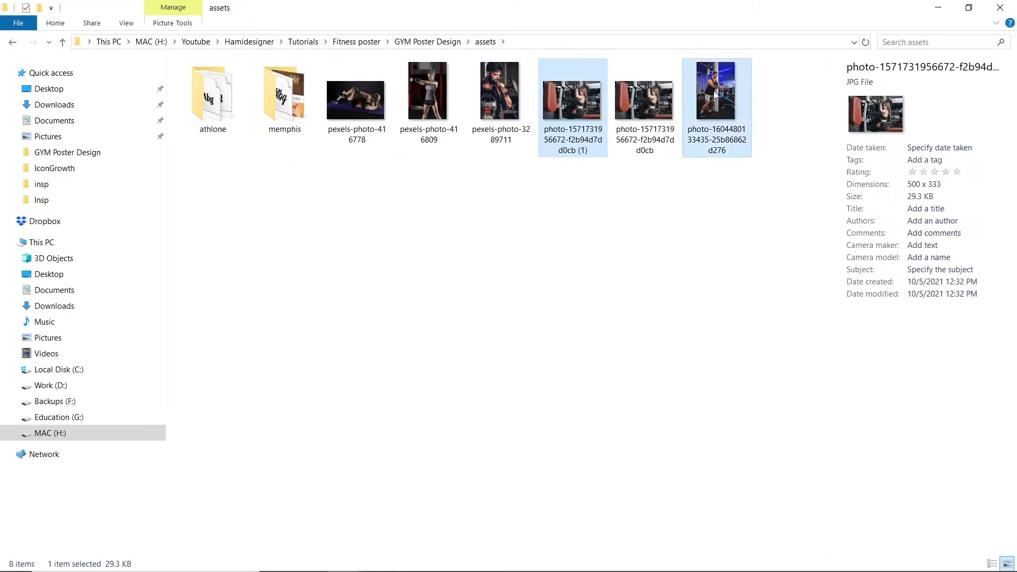
left_click(492, 87, "ctrl")
left_click_drag(491, 87, 418, 453)
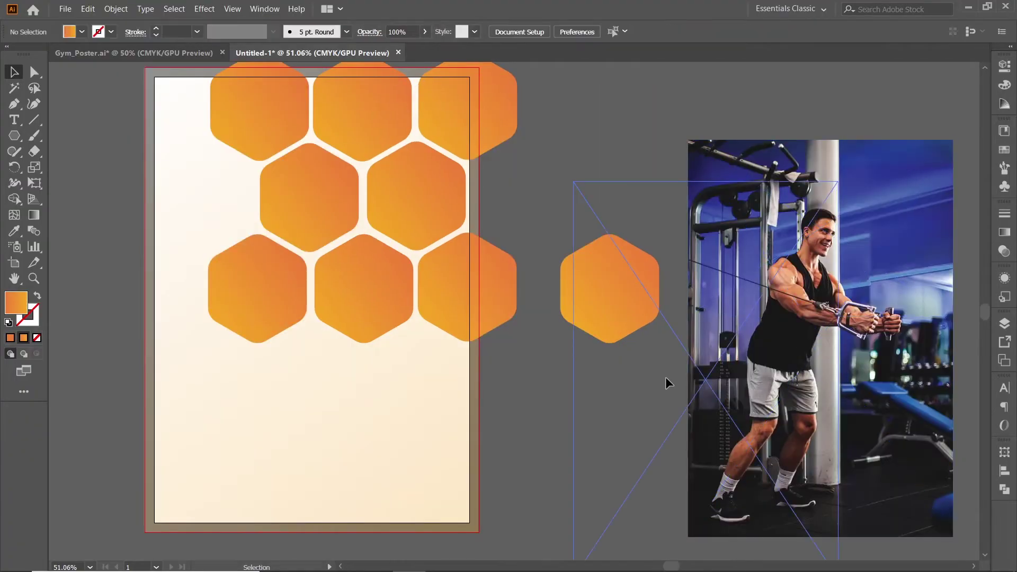
Step: Shrink the photo of the man at the cable machine and place it over the loose hexagon, slightly wider than the shape
left_click_drag(666, 376, 608, 389)
left_click_drag(647, 356, 600, 267)
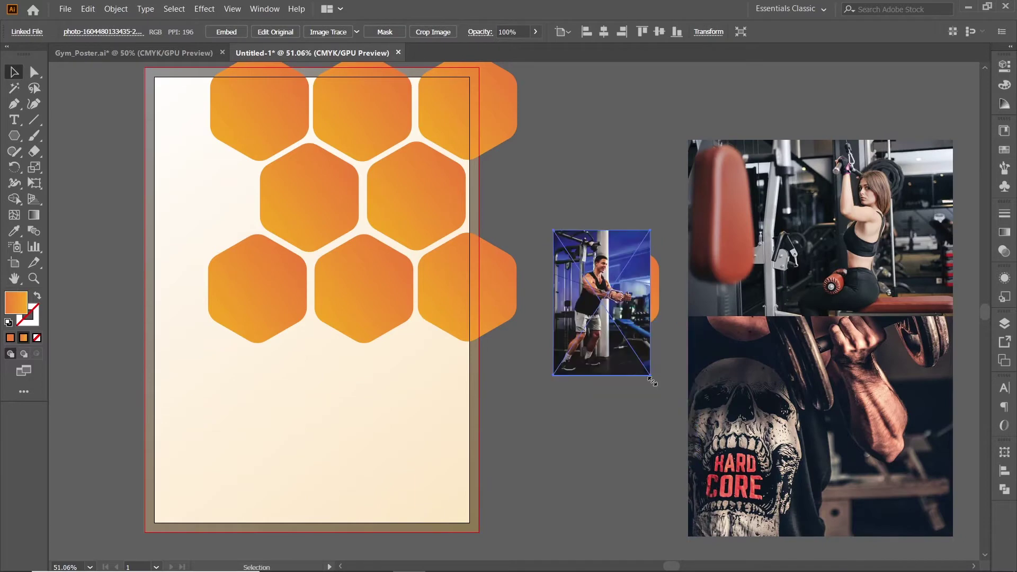
left_click_drag(650, 376, 667, 400)
Step: Bring the loose hexagon to the front, above the cable-machine photo
left_click_drag(542, 209, 643, 366)
left_click(643, 371, "shift")
key("ctrl+shift+bracketright")
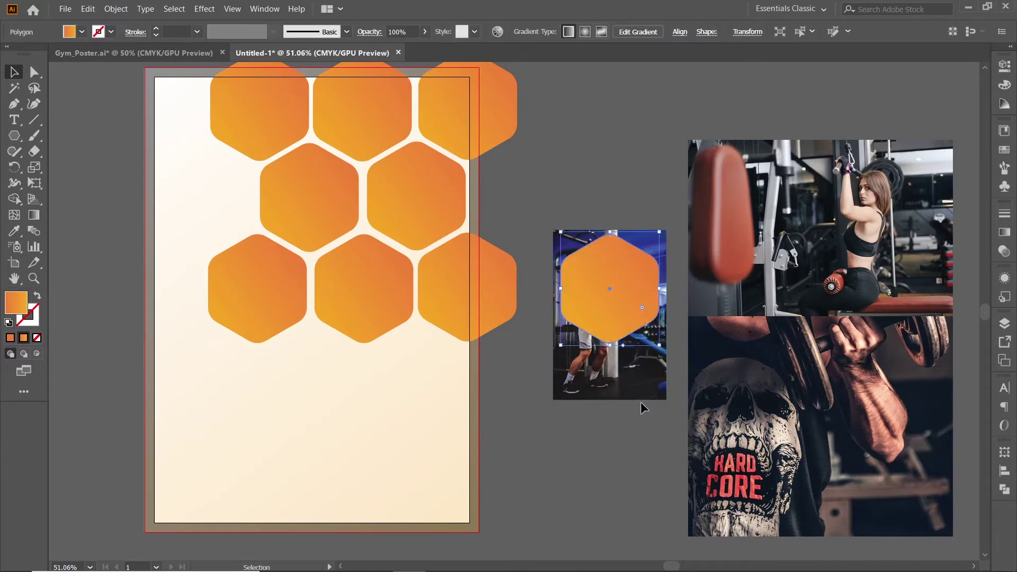
Step: Enlarge the cable-machine photo slightly behind the loose hexagon and clip it to the hexagon with a clipping mask
left_click(663, 392)
left_click_drag(666, 400, 690, 436)
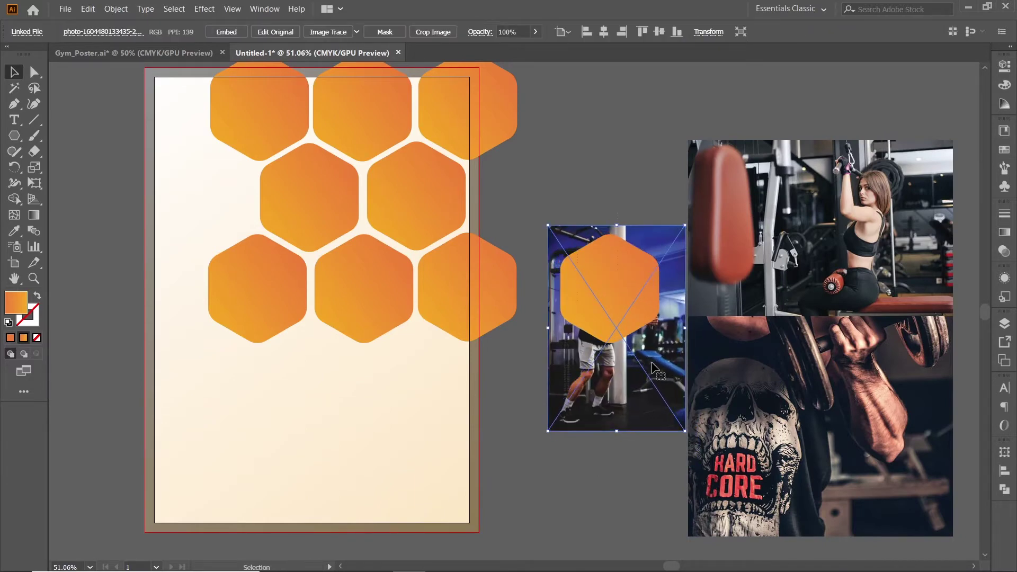
left_click(619, 277, "shift")
right_click(620, 277)
left_click(636, 377)
left_click(616, 404)
Step: Reposition the cable-machine photo inside its hexagon mask so that the man's head and upper body fill the shape
scroll(612, 319, "up", 1)
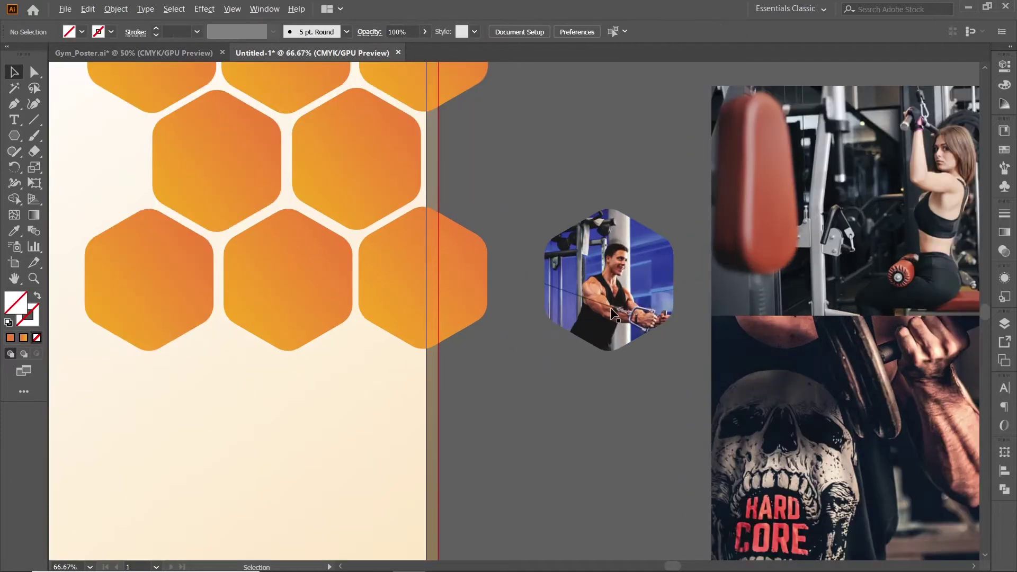
key("a")
left_click_drag(613, 307, 612, 285)
key("v")
scroll(569, 443, "down", 1)
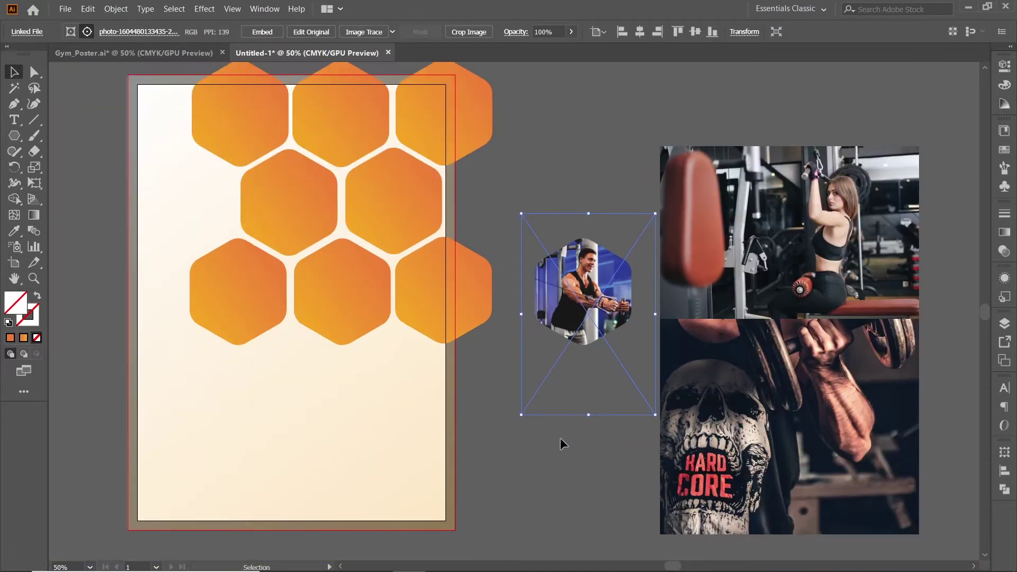
left_click(561, 440)
Step: Copy the second row's right hexagon onto the woman's photo, separate the two photos and shrink hers to fit her upper body to the shape
left_click(764, 272)
left_click_drag(422, 222, 851, 260)
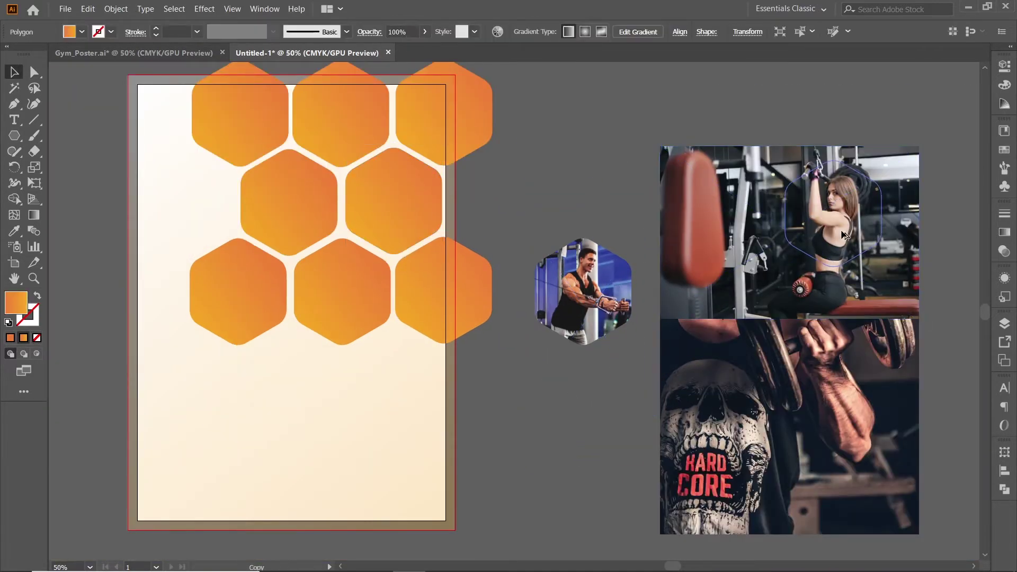
left_click_drag(850, 301, 701, 314)
left_click(756, 302)
left_click_drag(770, 332, 751, 319)
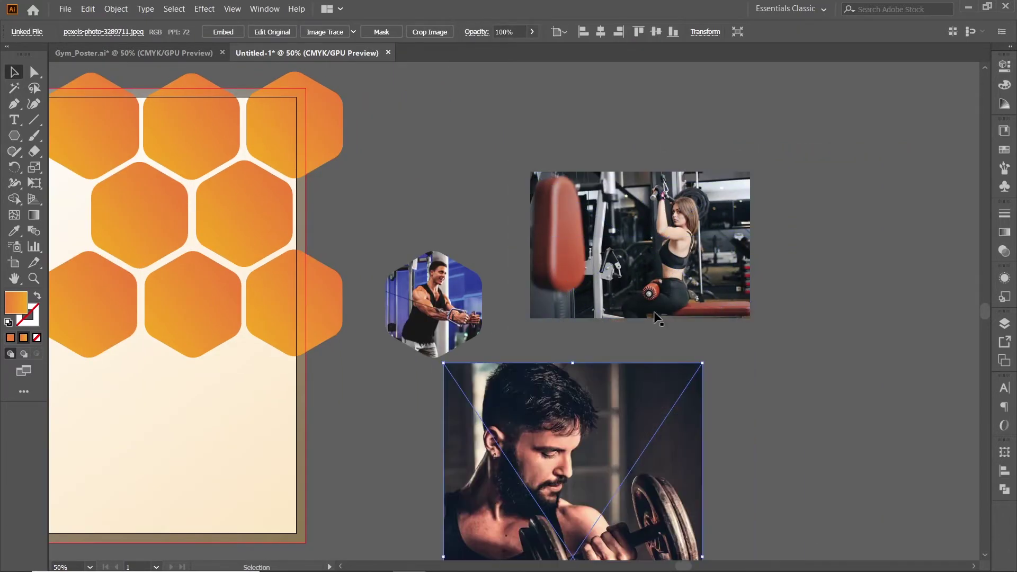
left_click(699, 318)
left_click(735, 328)
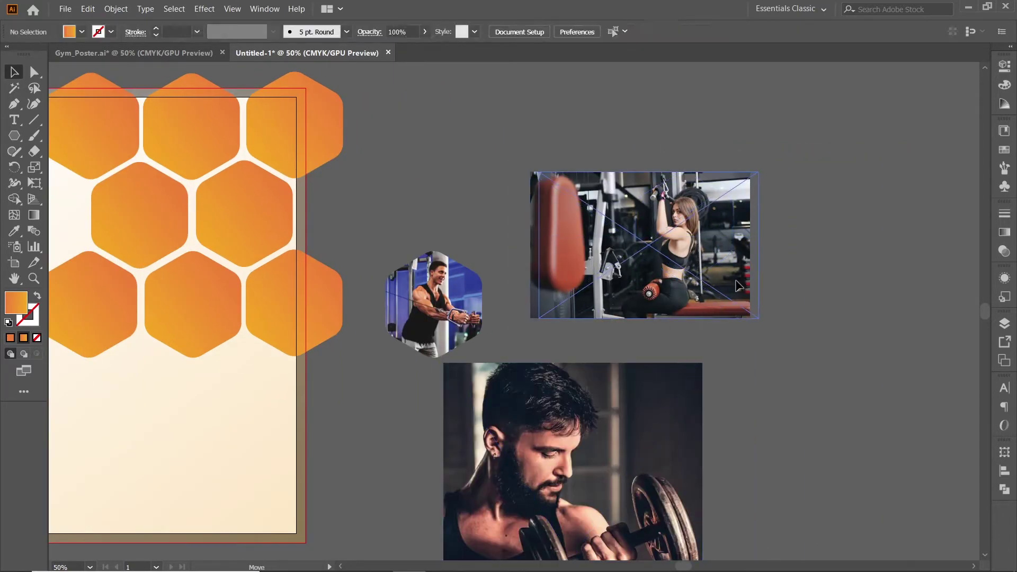
left_click_drag(719, 299, 707, 267)
Step: Bring the copied hexagon in front of the woman's photo and clip the photo to it with a clipping mask
left_click(741, 300, "shift")
key("ctrl+shift+]")
left_click(741, 301, "shift")
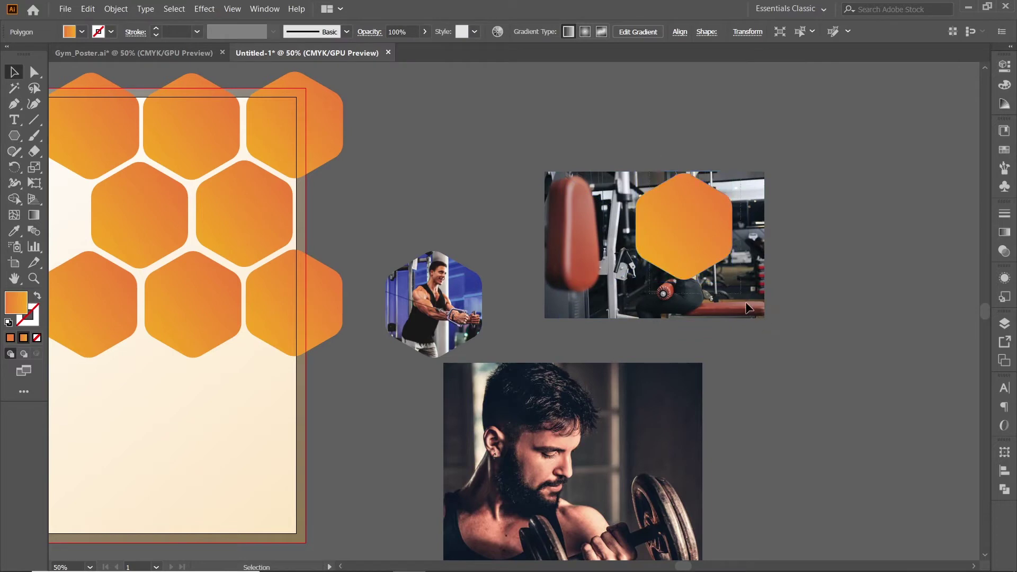
right_click(722, 243)
left_click(772, 341)
left_click(722, 263)
Step: Copy the second row's right hexagon onto the dumbbell photo and scale that photo down around it
left_click_drag(494, 381, 537, 274)
left_click_drag(264, 112, 573, 347)
left_click(729, 278)
left_click_drag(746, 256, 686, 346)
left_click_drag(619, 441, 602, 371)
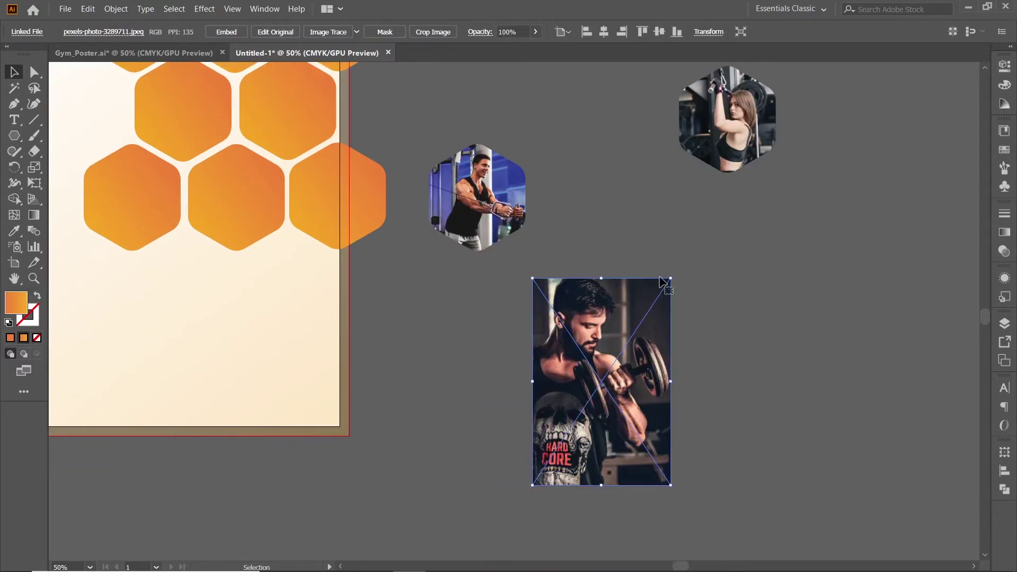
left_click_drag(670, 277, 661, 290)
left_click_drag(619, 365, 619, 356)
Step: Shrink the dumbbell photo further until it is just slightly wider than the hexagon at the man's upper body
left_click_drag(564, 237, 628, 386)
left_click(675, 470)
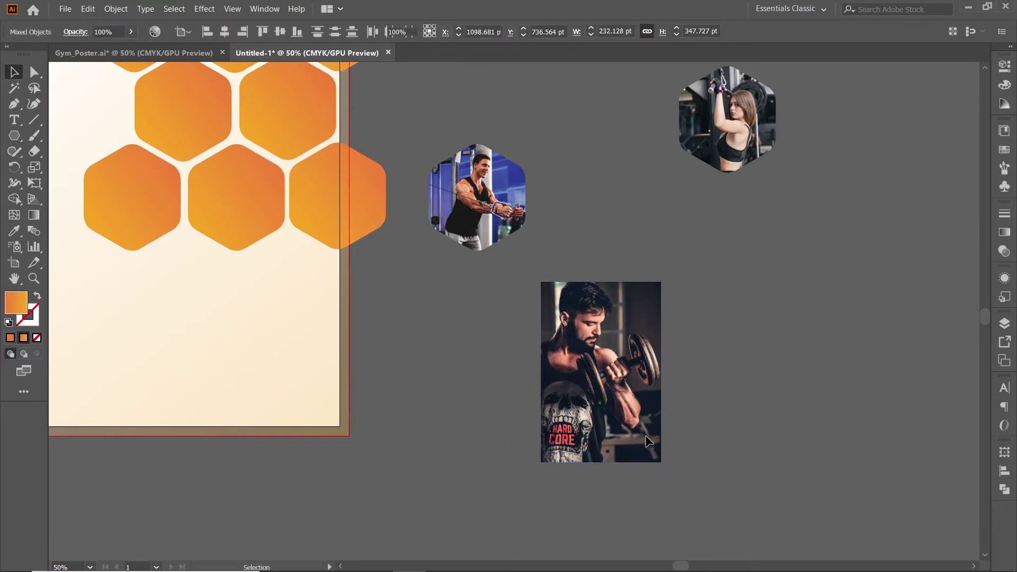
left_click(630, 424)
left_click_drag(661, 462, 631, 418)
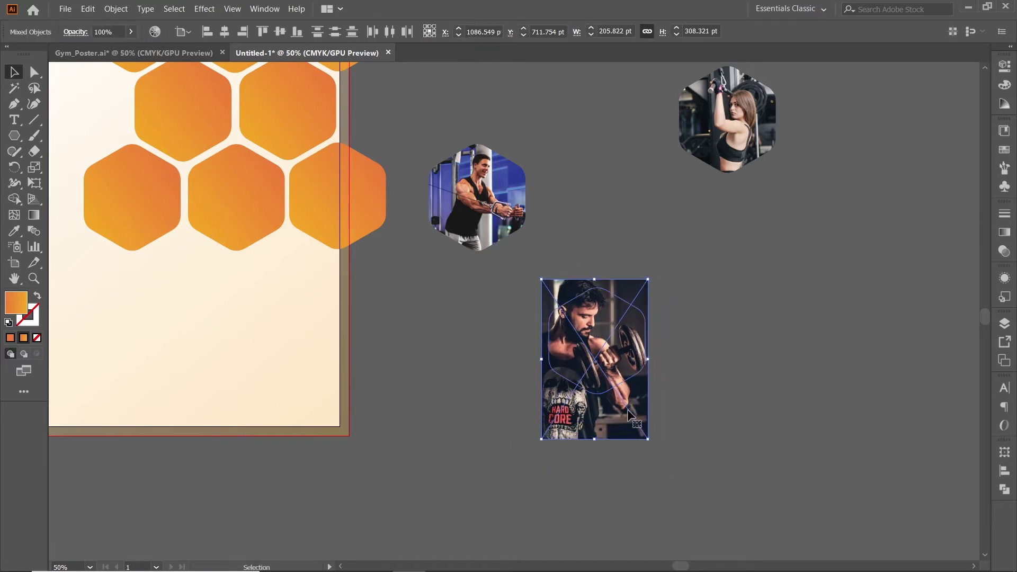
Step: Bring the hexagon in front of the dumbbell photo and clip the photo to it with a clipping mask
right_click(621, 341)
left_click(702, 286)
left_click_drag(701, 286, 614, 379)
left_click(588, 432, "shift")
key("ctrl+shift+bracketright")
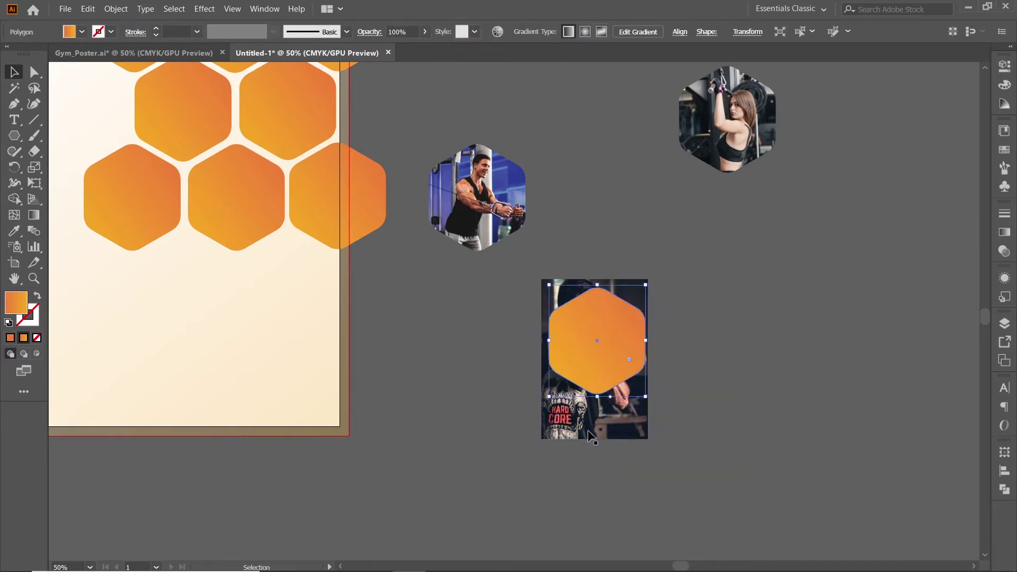
left_click(610, 420, "shift")
right_click(604, 358)
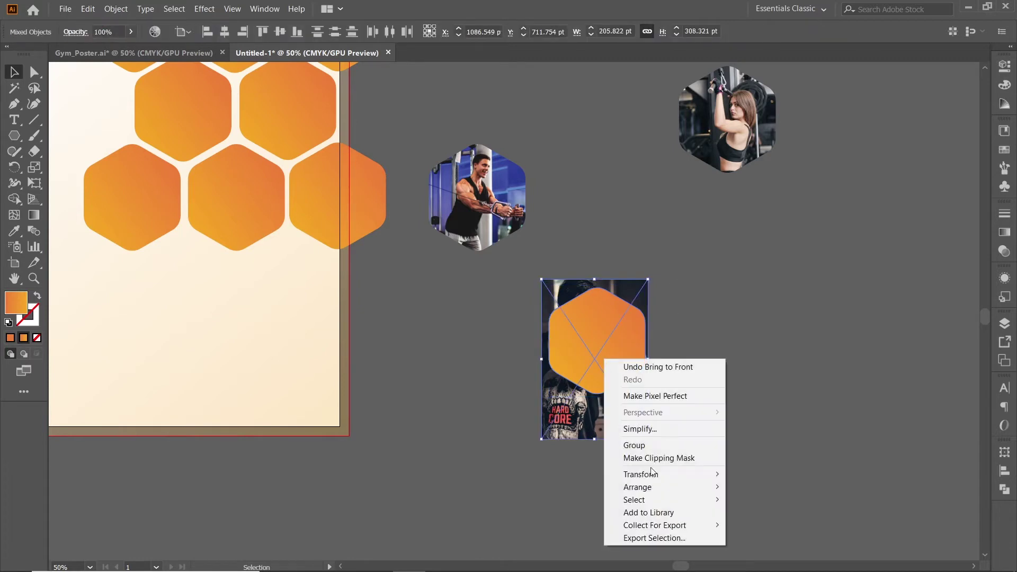
left_click(651, 459)
Step: Align the clipped dumbbell photo to the centre of the right hexagon in the second row, both horizontally and vertically
left_click_drag(593, 326, 726, 447)
left_click(420, 222, "shift")
left_click(421, 223)
left_click(225, 32)
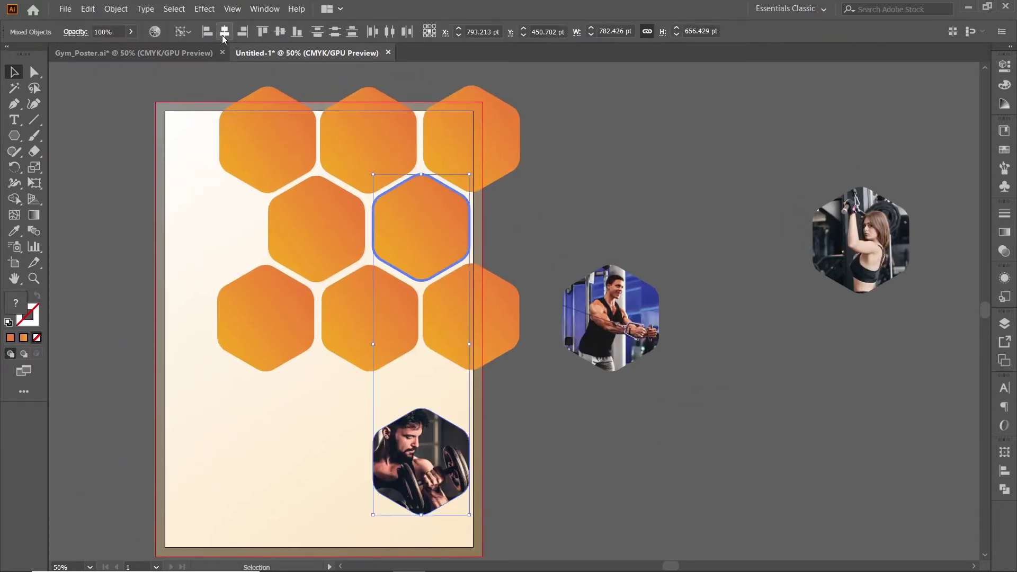
left_click(280, 31)
Step: Align the clipped cable-machine photo with the middle hexagon of the third row, using that hexagon as the key object
left_click(611, 318)
left_click(397, 328, "shift")
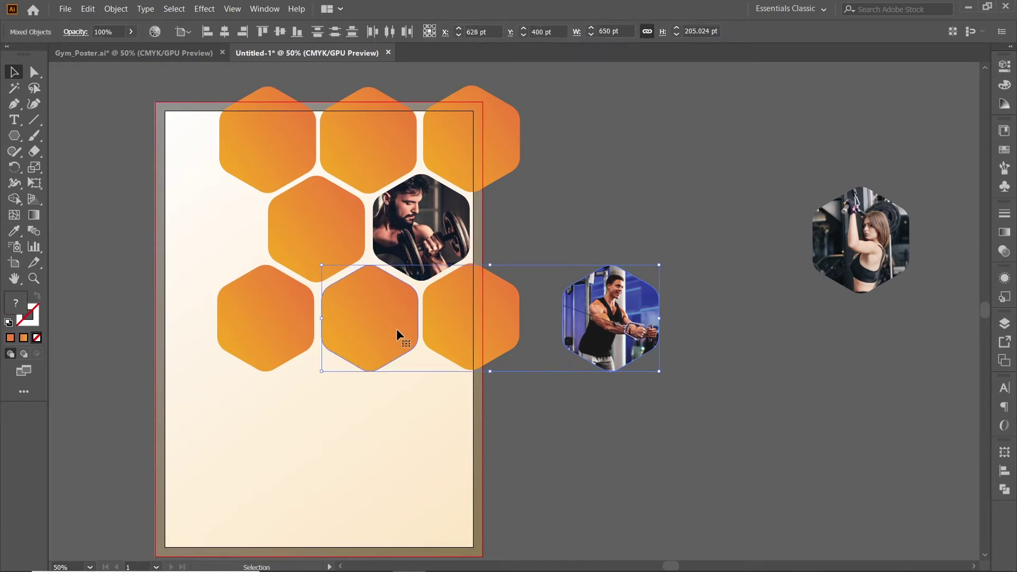
left_click(396, 329)
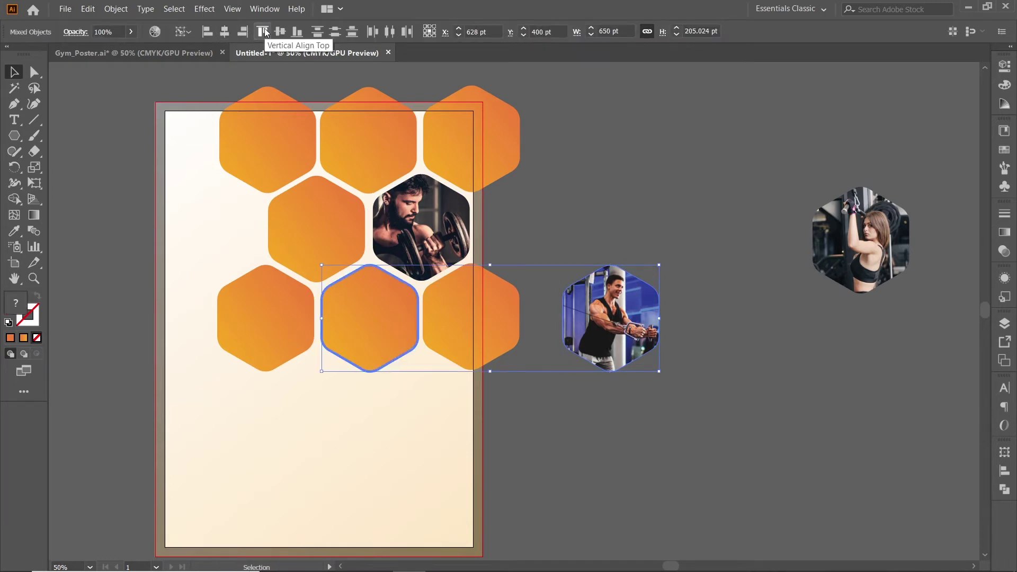
left_click(224, 31)
Step: Align the clipped photo of the woman to the centre of the left hexagon in the second row
left_click(861, 238)
left_click(334, 232, "shift")
left_click(334, 232)
left_click(280, 32)
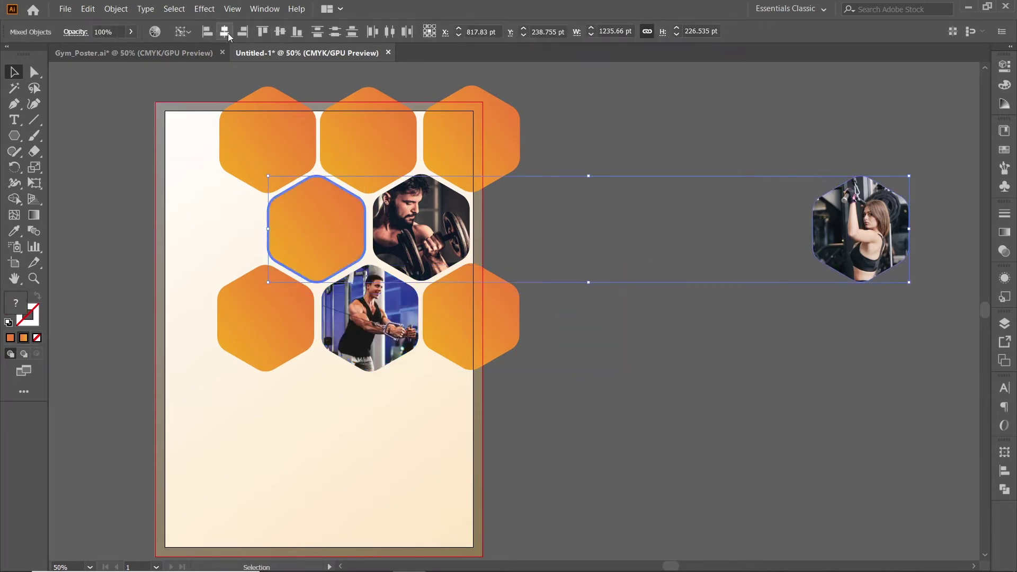
left_click(224, 32)
Step: Set the opacity of the third row's left hexagon and the top row's middle hexagon to 50%
left_click(561, 255)
left_click_drag(507, 260, 544, 275)
left_click(306, 355)
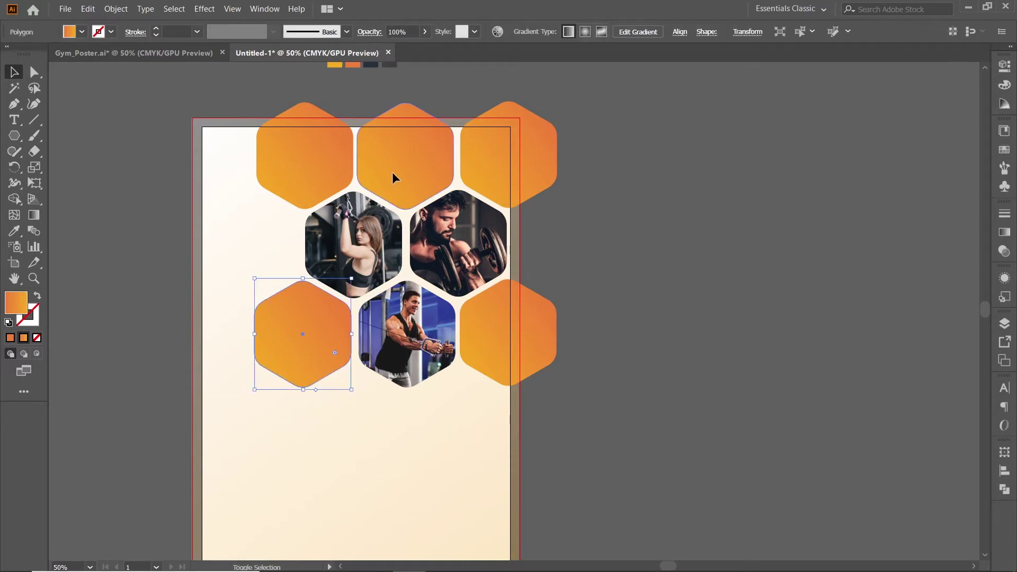
left_click(393, 174, "shift")
left_click(399, 32)
type("50")
key("Return")
Step: Swap fill and stroke on the top row's left hexagon to make it an unfilled gradient outline
left_click(304, 159)
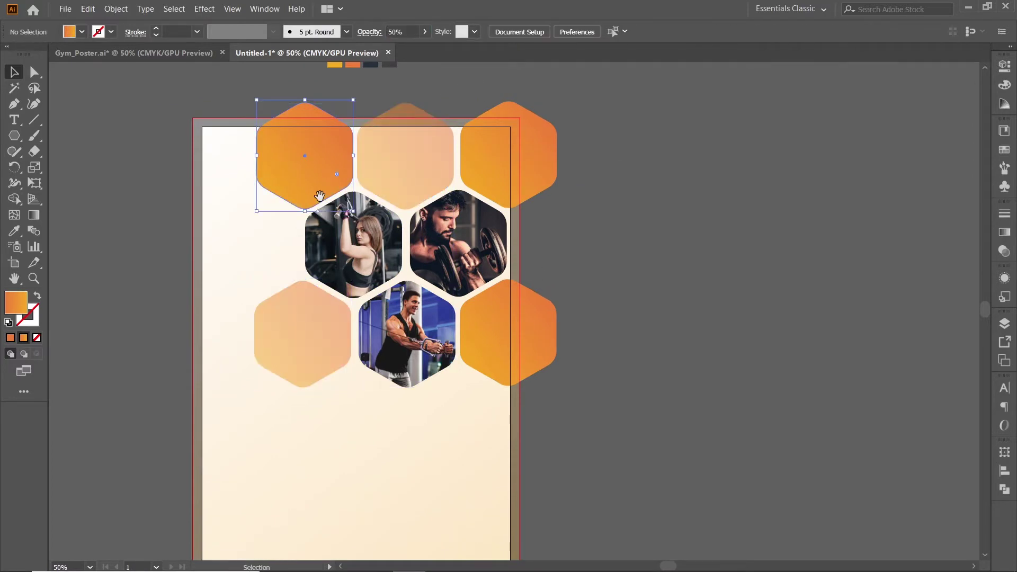
left_click_drag(305, 159, 309, 157)
key("shift+x")
left_click(575, 311)
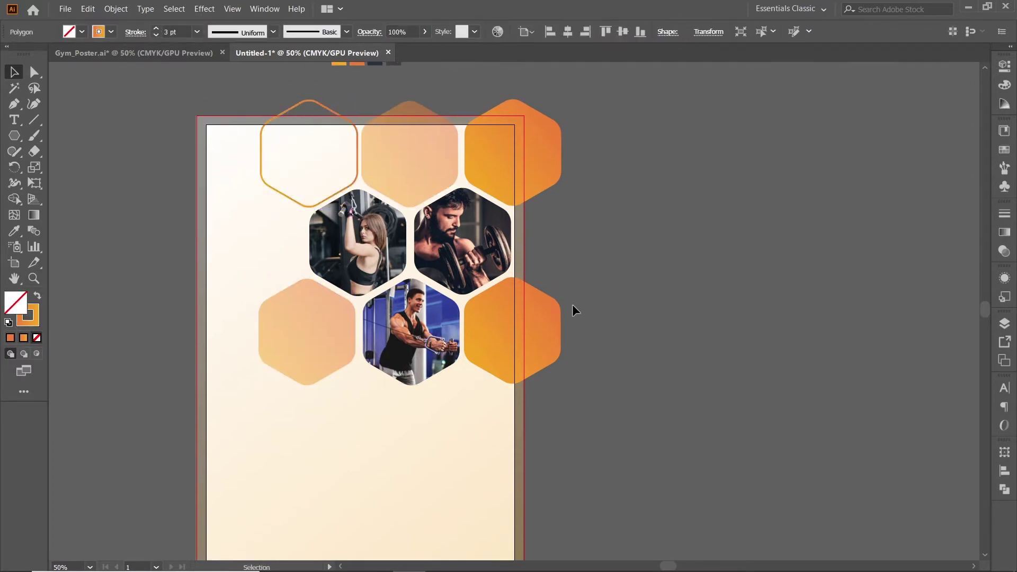
Step: Select the whole honeycomb and move it up so that the top row extends further beyond the artboard
mouse_move(574, 311)
left_mouse_down()
mouse_move(567, 270)
mouse_move(588, 315)
left_mouse_up()
left_click_drag(619, 151, 304, 403)
left_click_drag(423, 326, 423, 295)
left_click(606, 357)
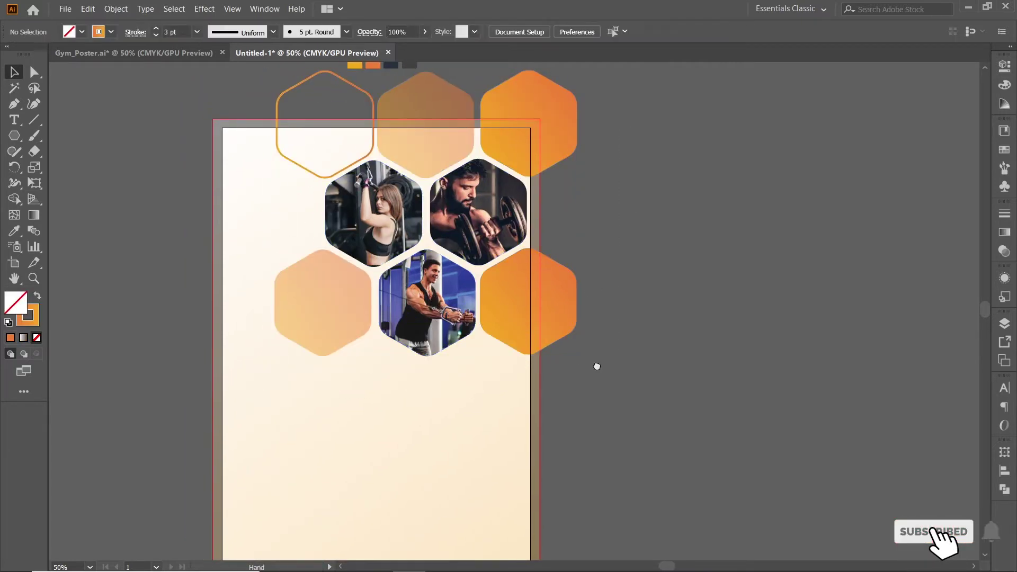
left_click_drag(595, 363, 602, 344)
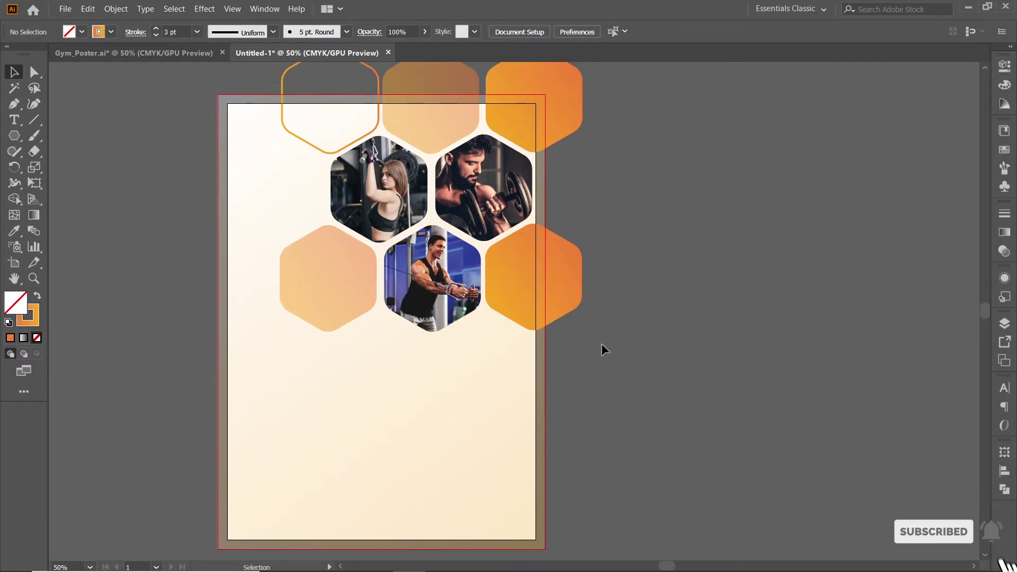
Step: Add the text "FITNESS" below the honeycomb in Refault Italic at 80 pt
left_click(14, 119)
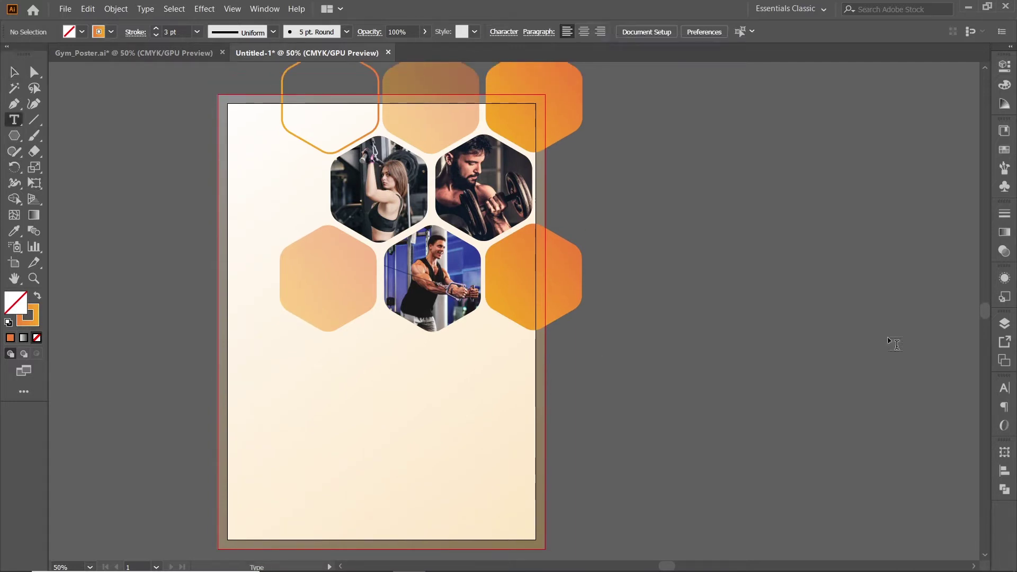
left_click(1005, 388)
left_click(900, 402)
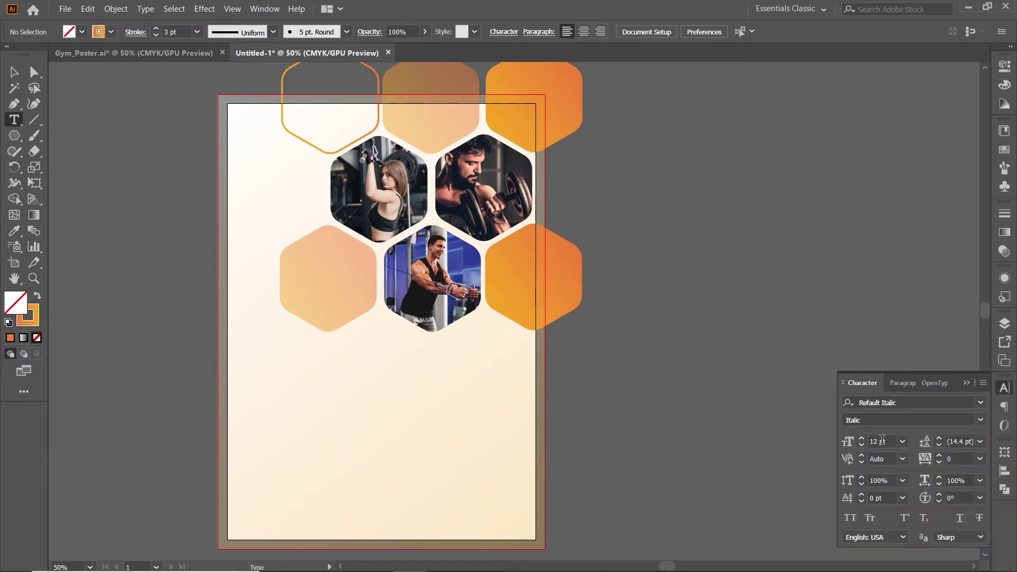
type("80")
key("Return")
left_click(307, 378)
type("FITNESS")
Step: Set the tracking of the FITNESS text to -100 and move the text left to fit within the artboard
key("ctrl+a")
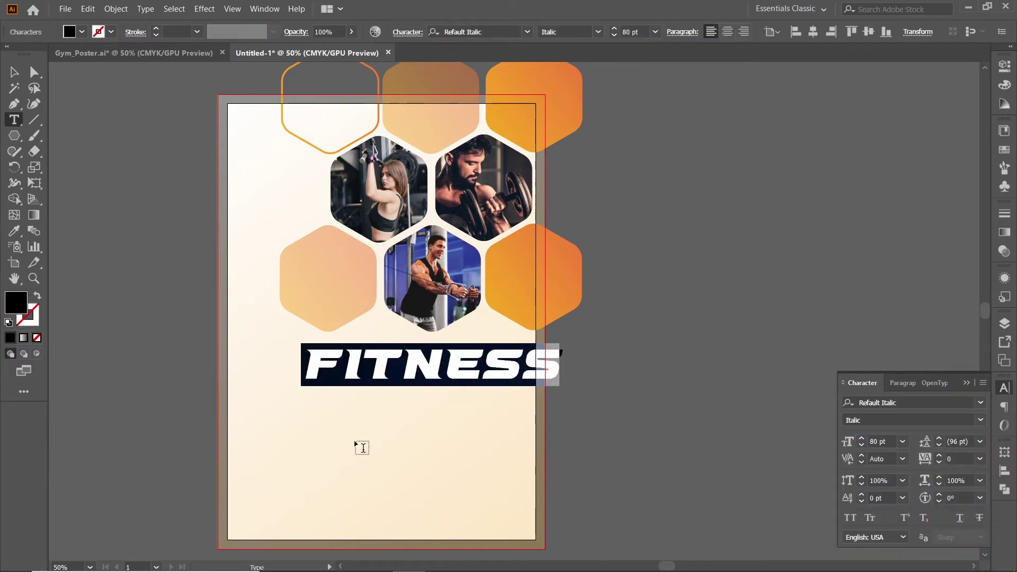
left_click(960, 458)
type("-100")
key("Return")
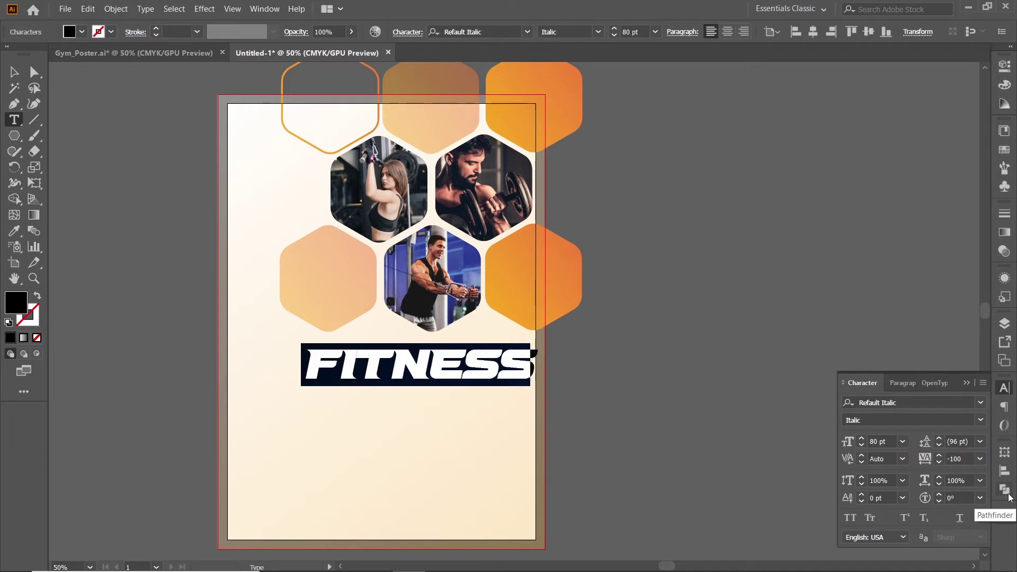
key("Escape")
left_click_drag(486, 377, 452, 377)
Step: Fill the FITNESS text with the solid orange sampled from the colour swatches above the artboard
scroll(456, 371, "up", 3)
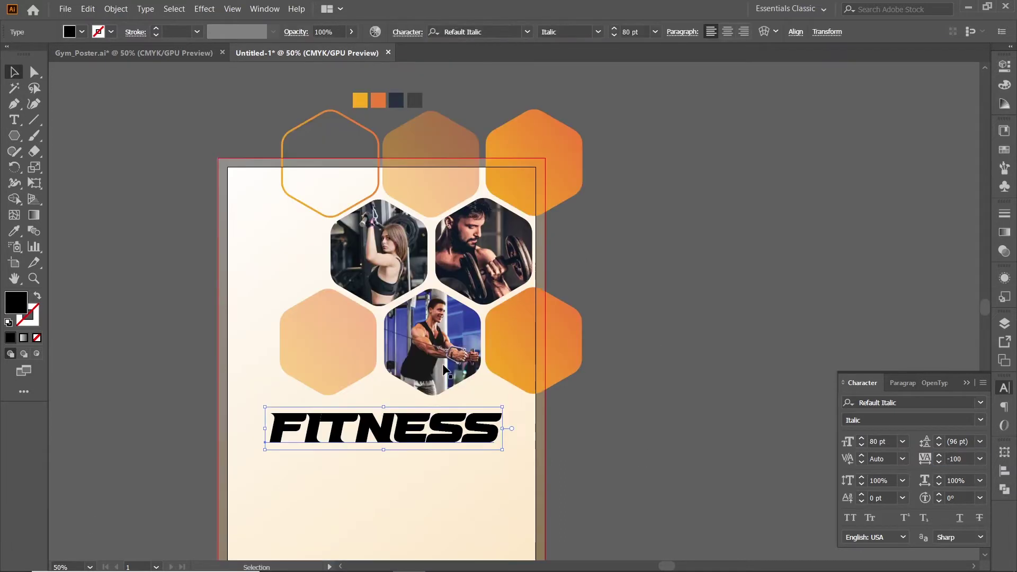
key("i")
left_click(529, 335)
key("v")
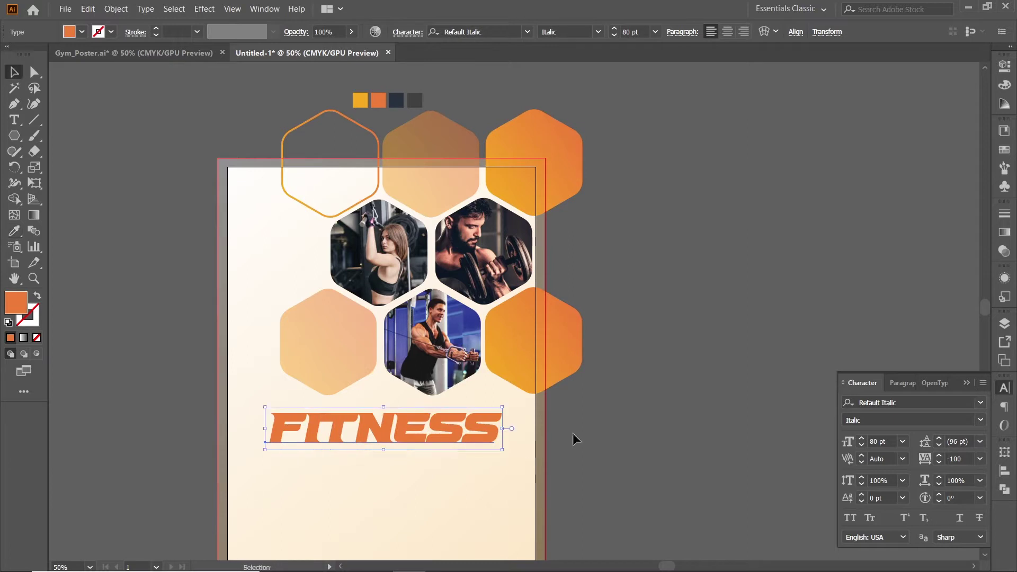
Step: Place a slightly offset copy of FITNESS behind the original and colour it with the dark navy swatch
left_click_drag(574, 433, 598, 400)
left_click(599, 400)
left_click(512, 396)
left_click_drag(485, 397, 500, 413)
key("i")
scroll(461, 238, "up", 1)
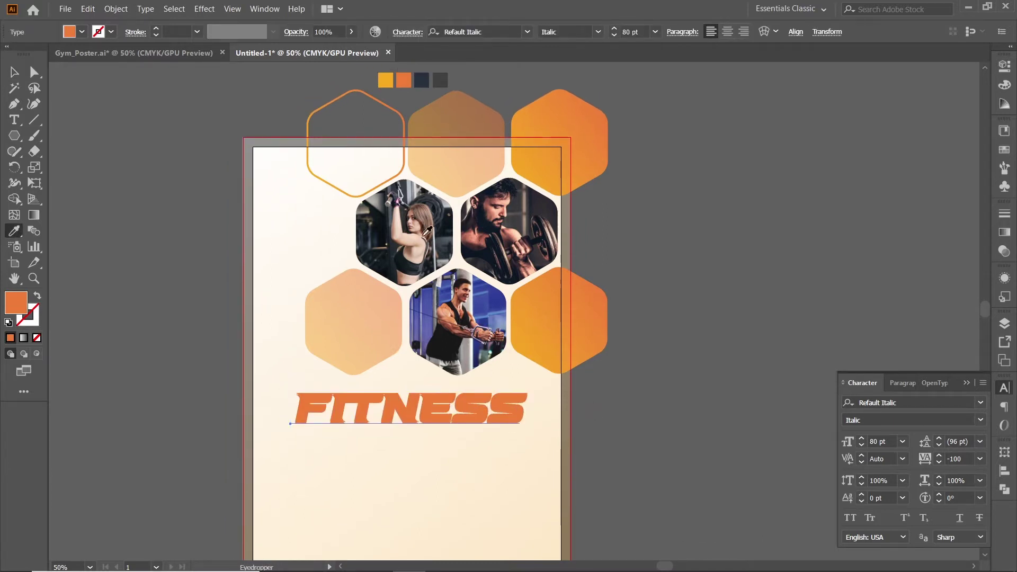
left_click(424, 104)
key("ctrl+z")
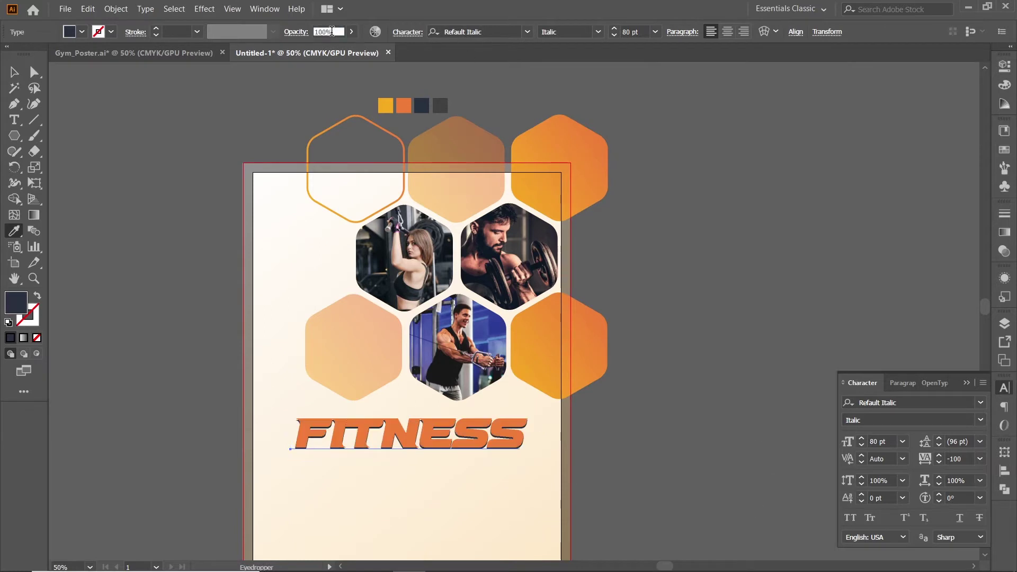
Step: Set the opacity of the navy FITNESS shadow copy to 50% and deselect it
type("50")
key("Return")
key("v")
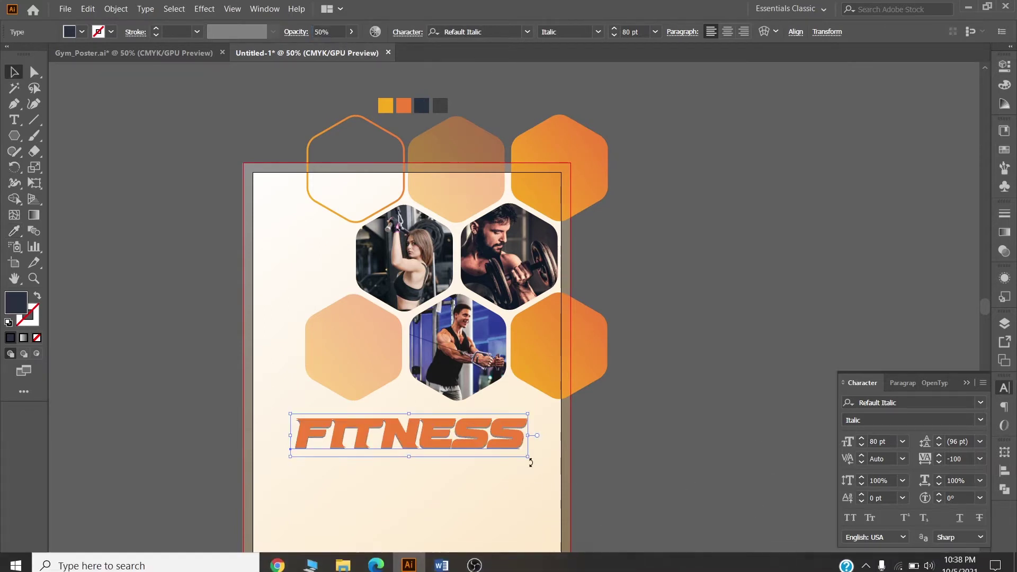
left_click(626, 413)
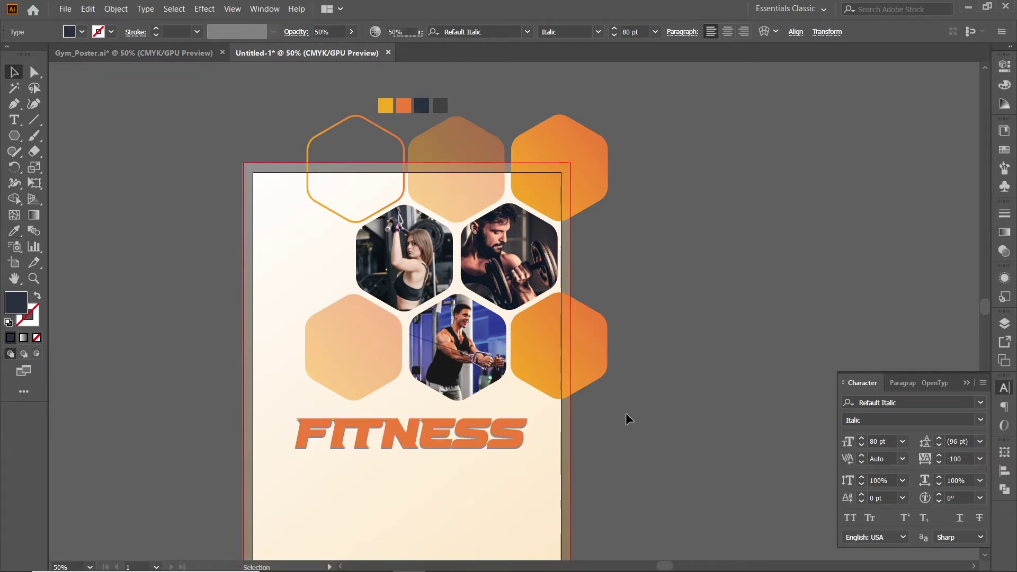
Step: Add the text "center" below the FITNESS heading
left_click_drag(626, 413, 631, 324)
left_click(18, 123)
left_click(356, 427)
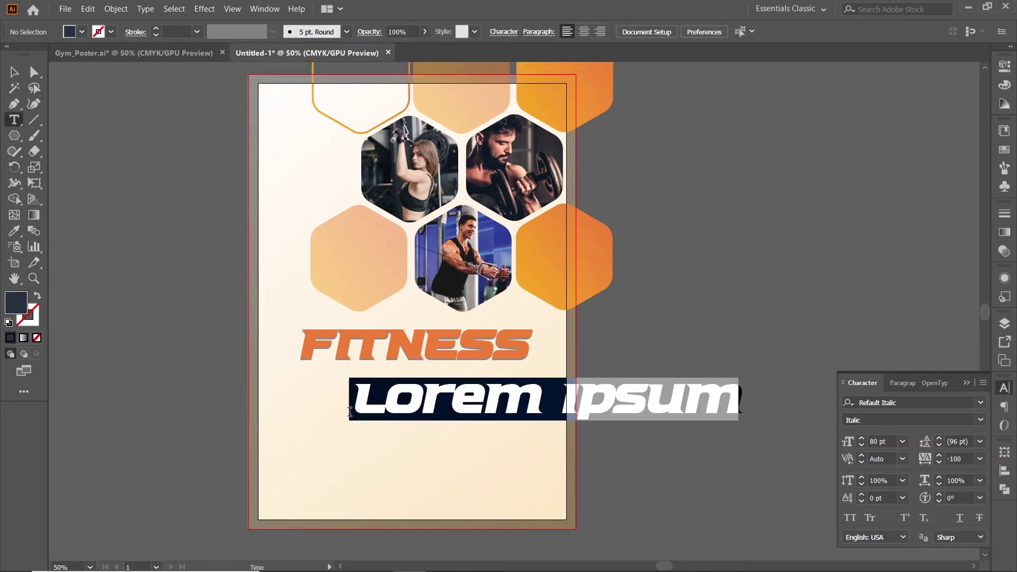
type("center")
Step: Change the font of the "center" text to Stackyard PERSONAL USE
key("ctrl+a")
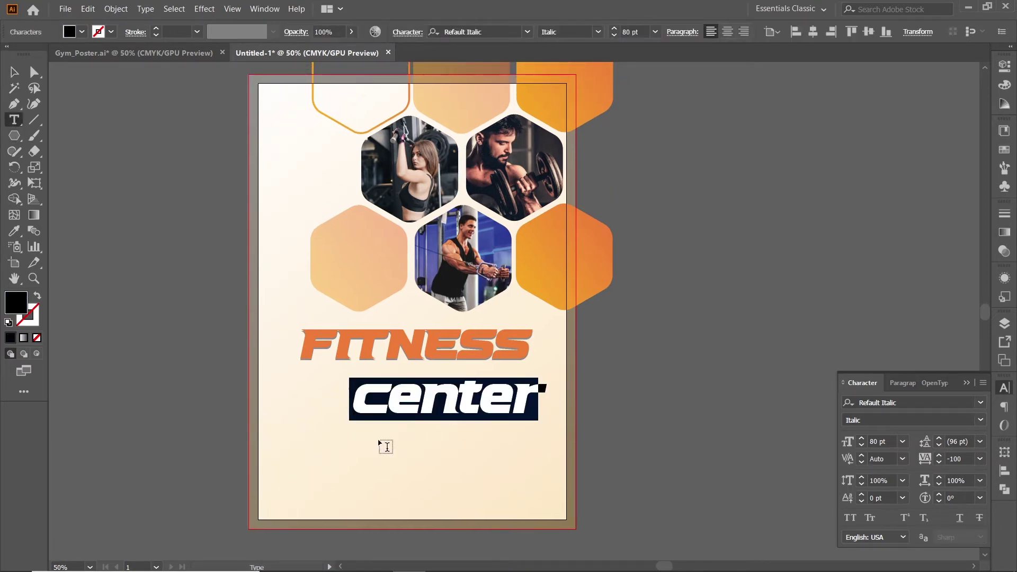
left_click(915, 402)
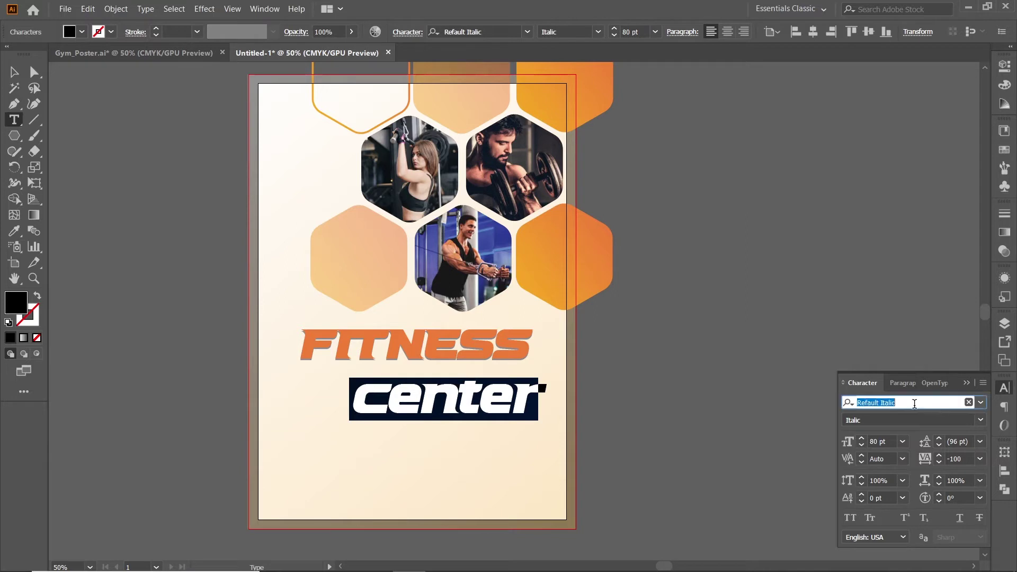
type("sta")
left_click(784, 470)
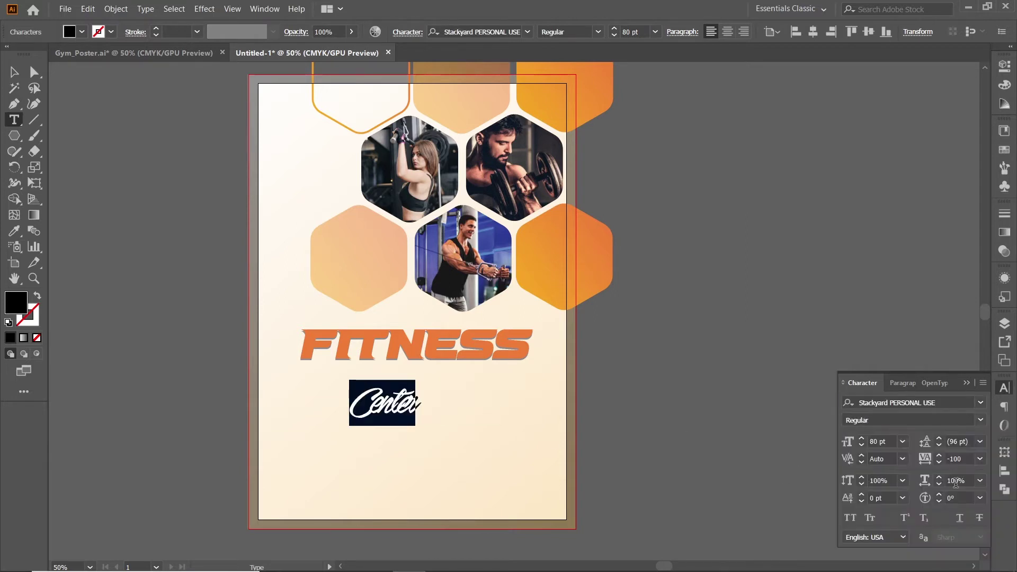
Step: Undo the last tracking change on the Center text and move it over the lower right part of FITNESS
key("ctrl+z")
key("Escape")
left_click(625, 418)
left_click_drag(405, 408, 486, 367)
Step: Colour the Center text with the dark navy swatch and deselect it
scroll(493, 462, "up", 3)
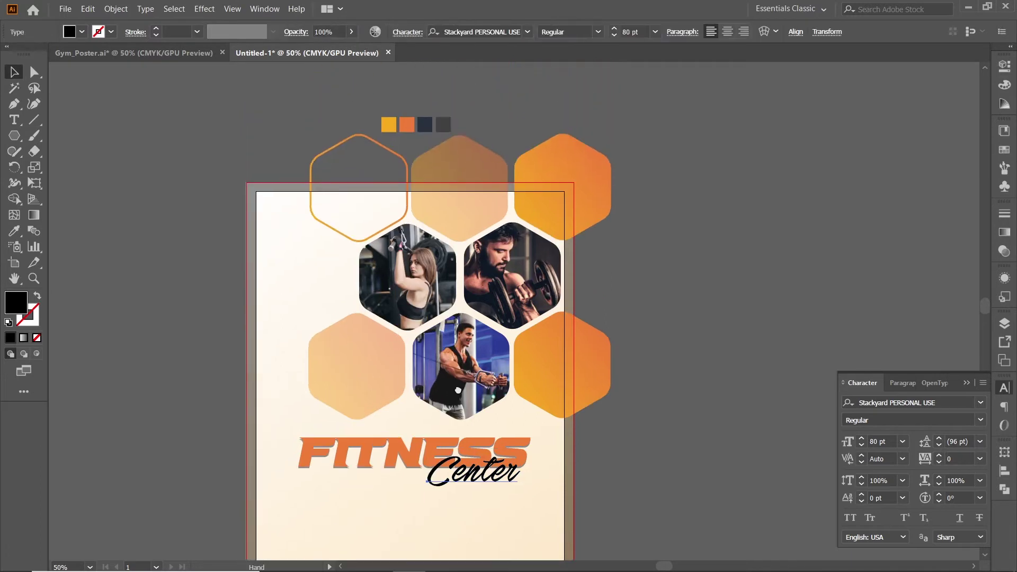
key("i")
left_click(422, 105)
key("v")
key("ctrl+shift+a")
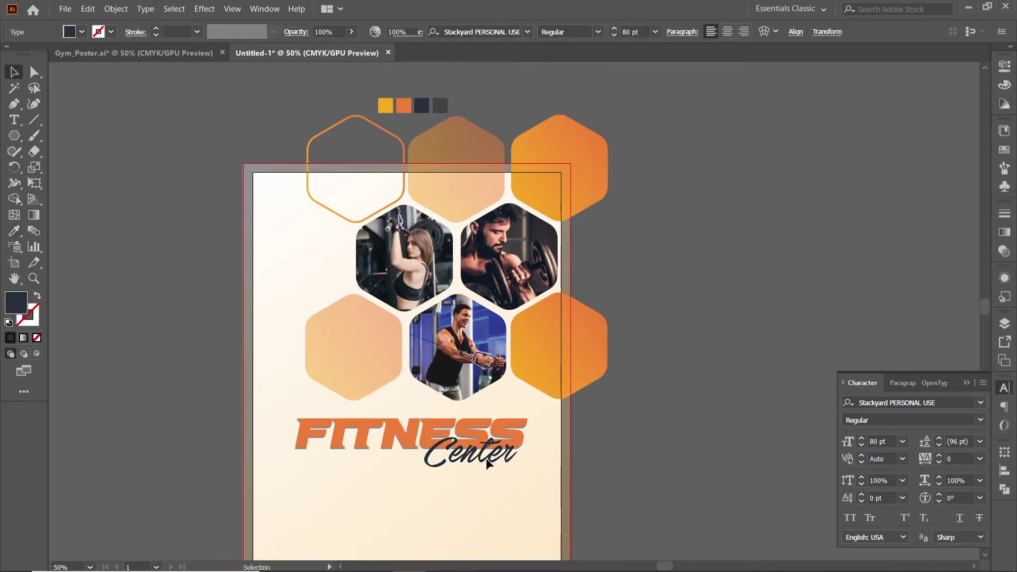
Step: Place a copy of the Center text to the left of the original and convert the copy to outlines
left_click(487, 463)
left_click(487, 463)
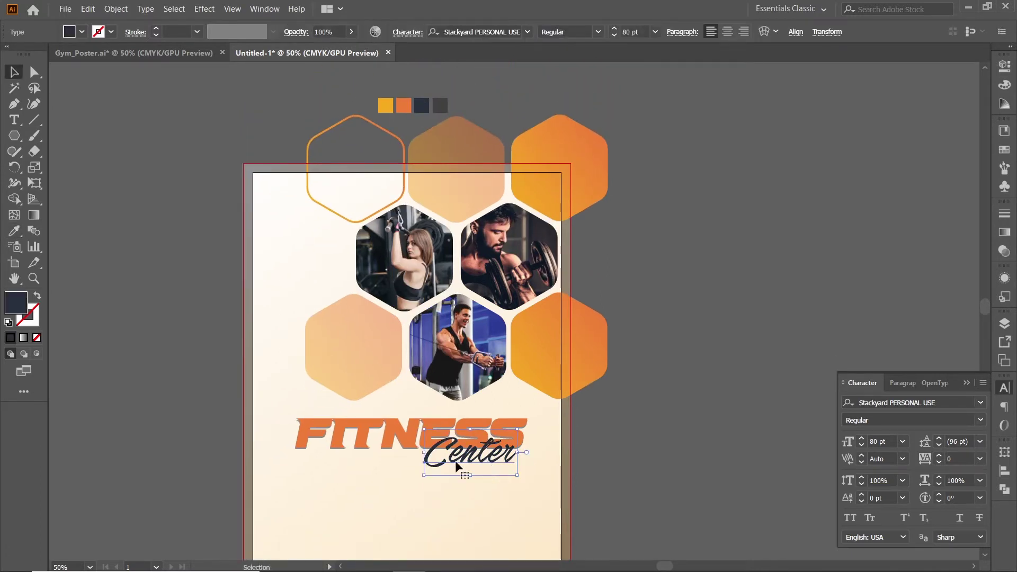
left_click_drag(505, 466, 441, 465)
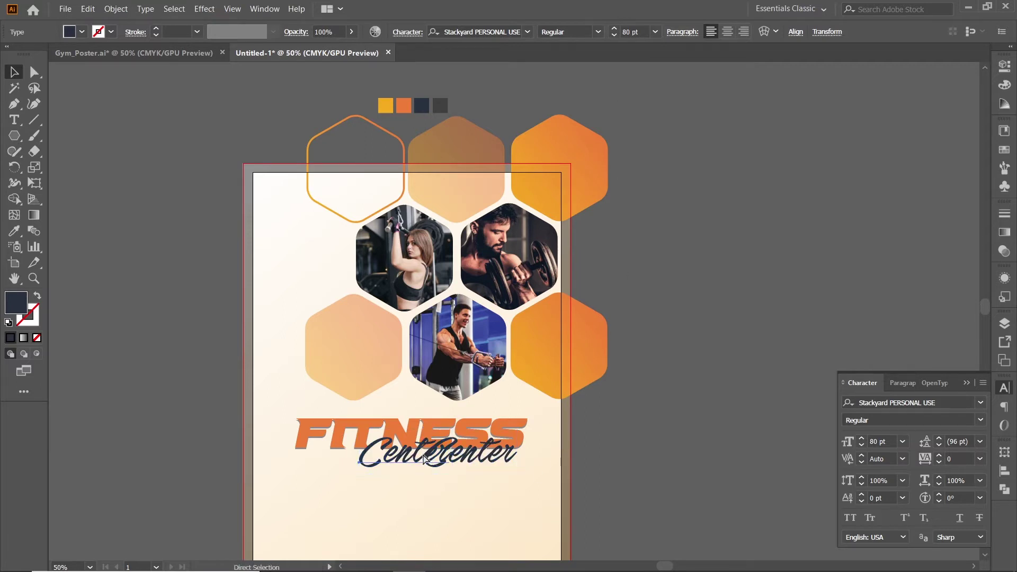
key("ctrl+shift+o")
Step: Apply Offset Path to the outlined Center copy with a 1 pt offset and miter joins
left_click(121, 12)
mouse_move(221, 282)
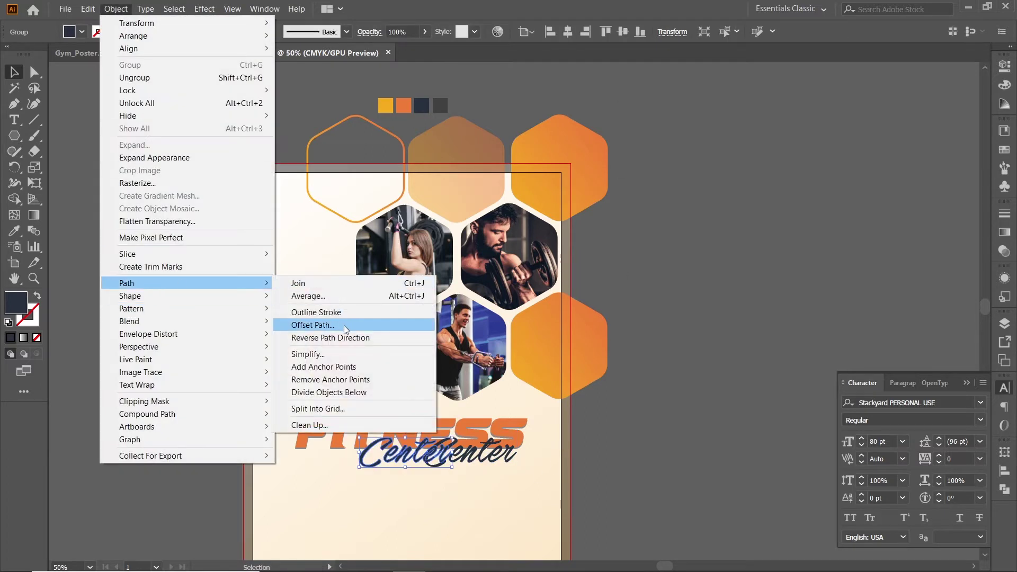
left_click(342, 323)
left_click(551, 394)
type("1")
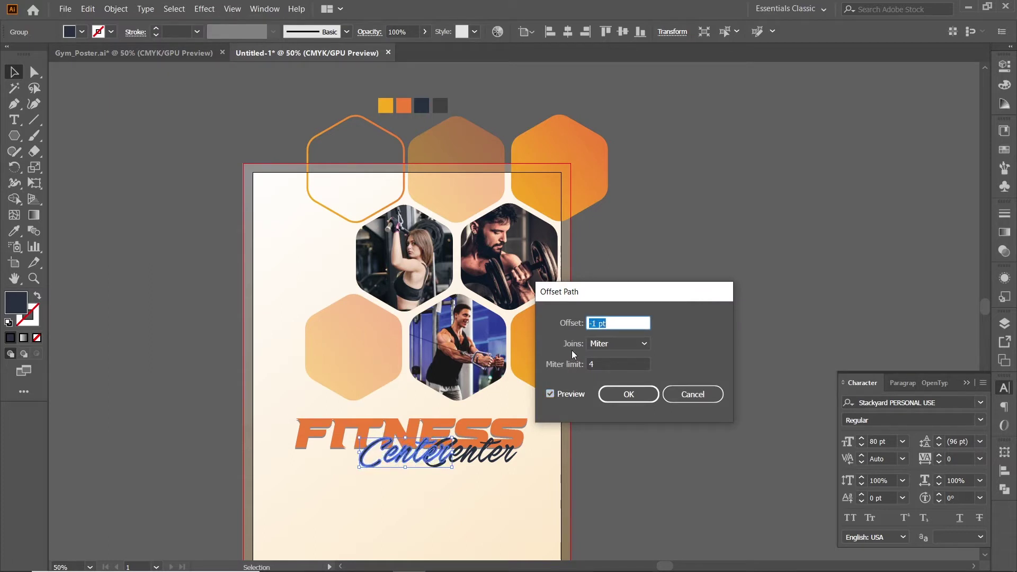
left_click(609, 399)
Step: Fill the offset shape with the poster's cream background colour and move the outlined copy onto the original Center text
key("i")
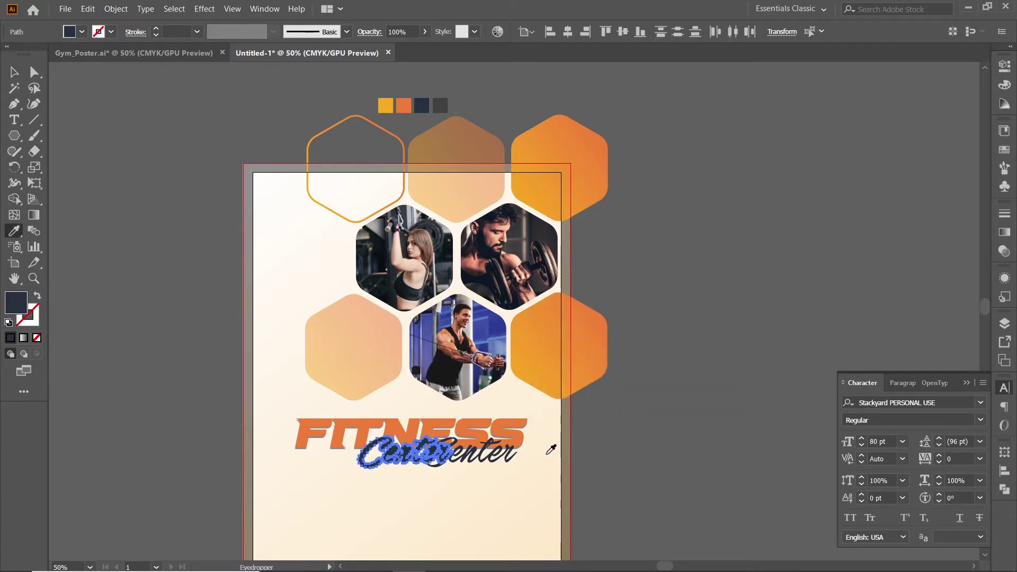
scroll(477, 471, "up", 3)
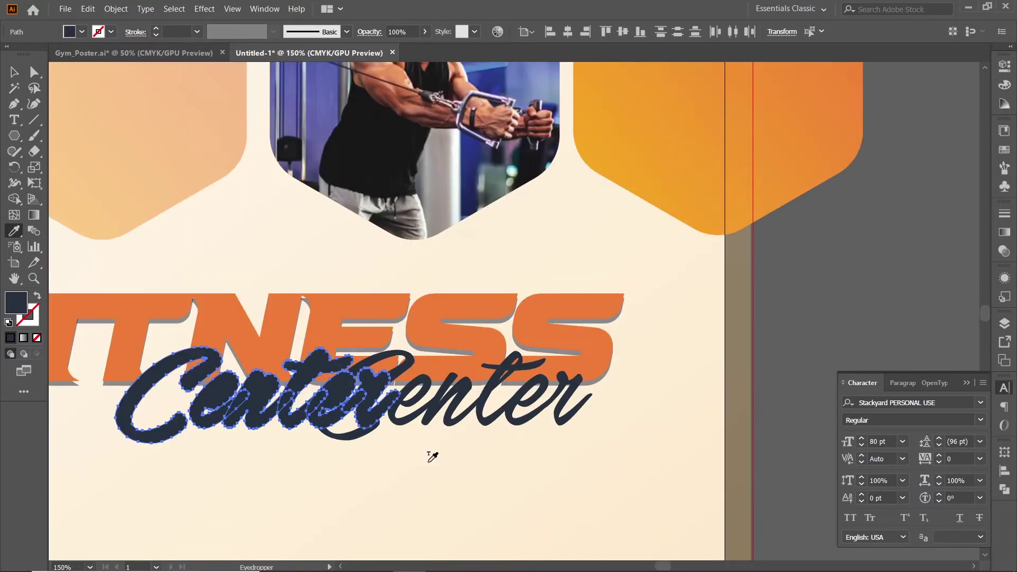
left_click(540, 501)
key("v")
left_click(382, 472)
left_click_drag(234, 415, 430, 424)
Step: Group the Center lettering with its cream outline and deselect it
key("ctrl+minus")
key("ctrl+minus")
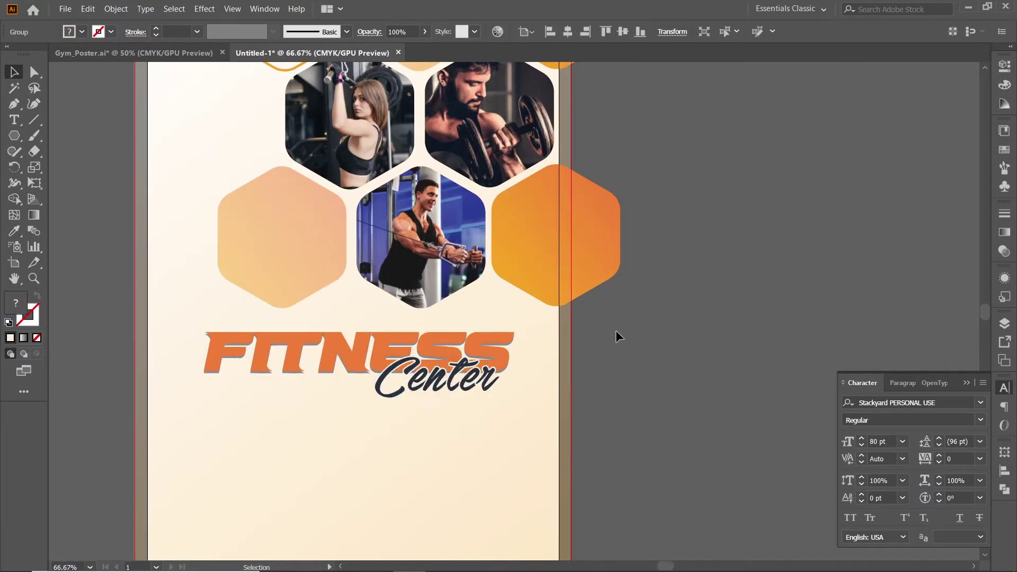
left_click_drag(616, 329, 617, 350)
left_click(454, 395)
key("ctrl+g")
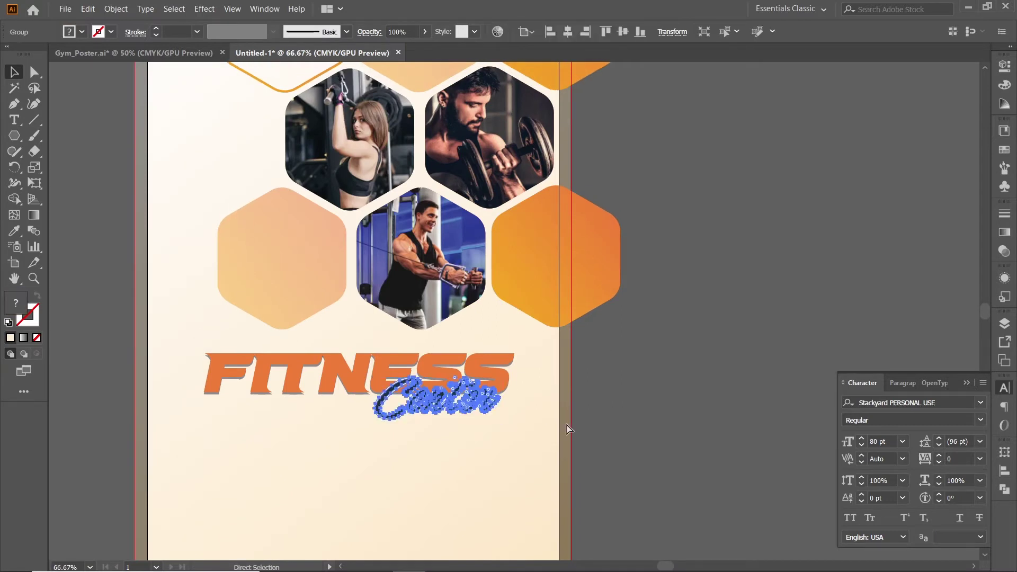
left_click(567, 426)
left_click_drag(589, 404, 620, 336)
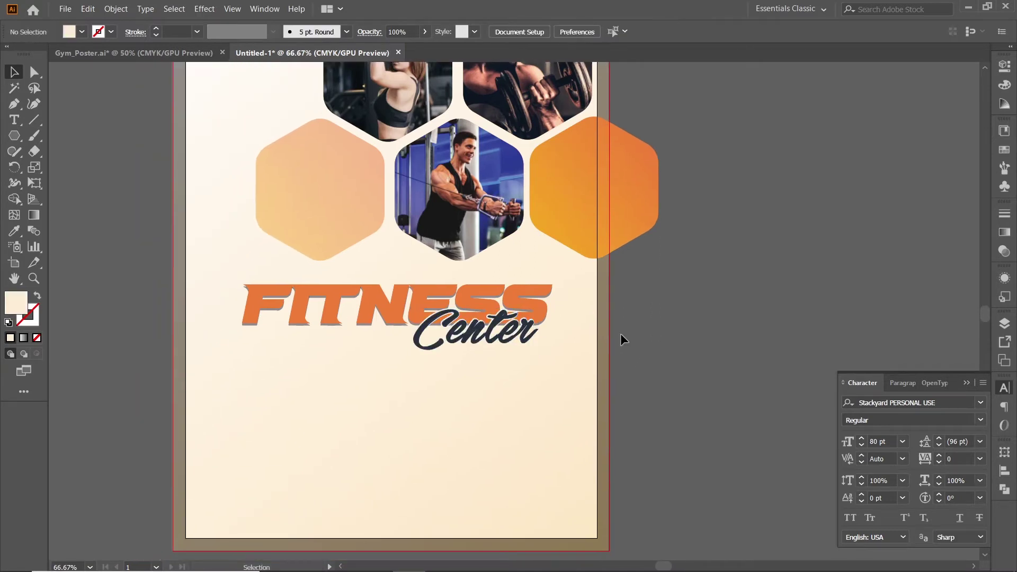
Step: Add the text MYGYM in the poster's upper left area and give it the orange FITNESS text style
left_click(14, 119)
scroll(274, 294, "up", 3)
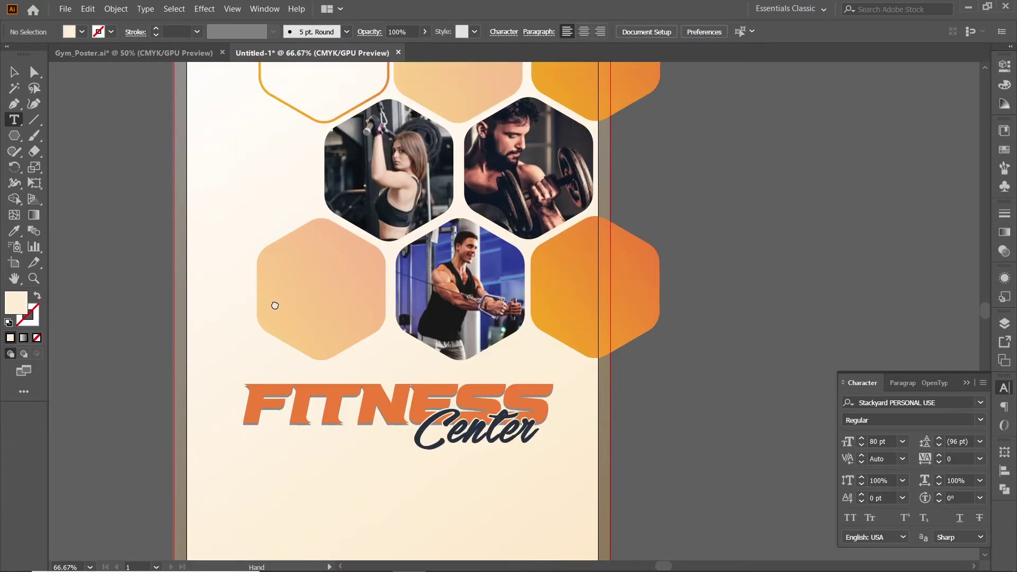
left_click(250, 183)
type("MyGym")
key("ctrl+a")
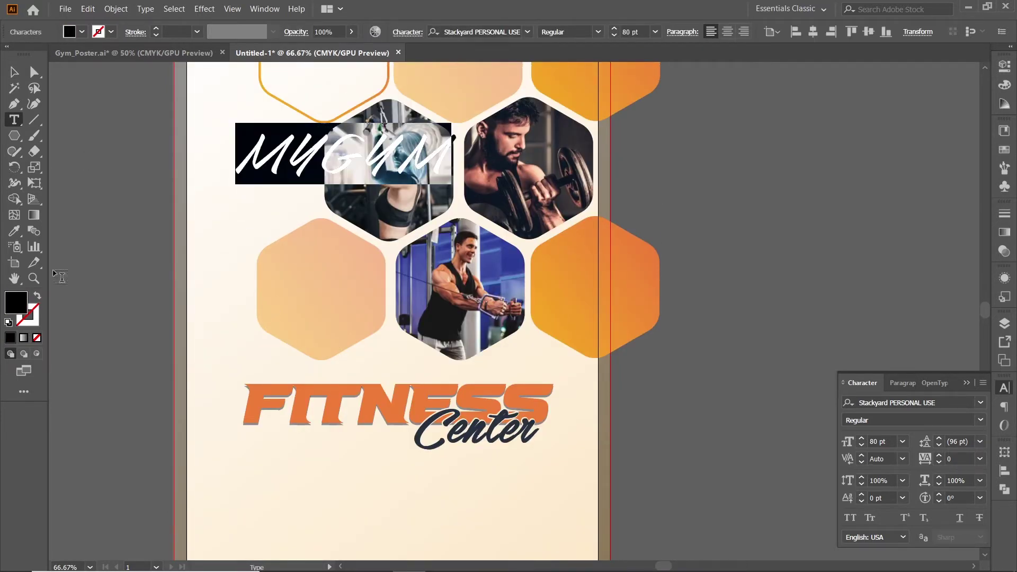
left_click(15, 231)
left_click(309, 389)
Step: Shrink the MYGYM text, place it left of the woman's photo hexagon and set its size to 26 pt
left_click(15, 73)
left_click_drag(532, 178, 356, 146)
left_click_drag(297, 132, 266, 162)
left_click_drag(326, 174, 303, 169)
left_click_drag(286, 197, 289, 222)
left_click(280, 222)
left_click_drag(260, 180, 268, 181)
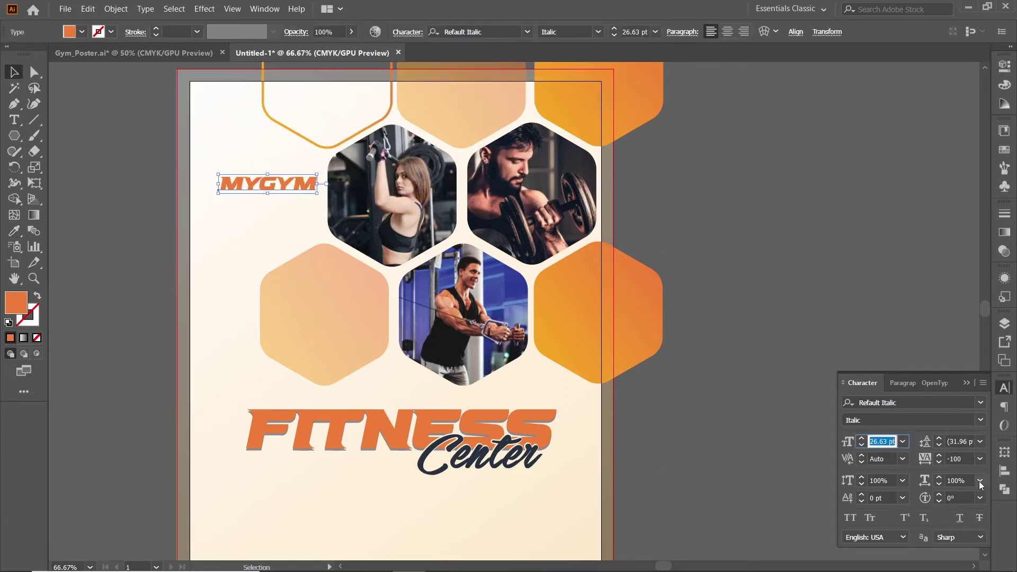
type("26")
key("Return")
Step: Start a new text line below MYGYM in Aileron Black Italic with the tracking set to 0
left_click(15, 120)
left_click(249, 233)
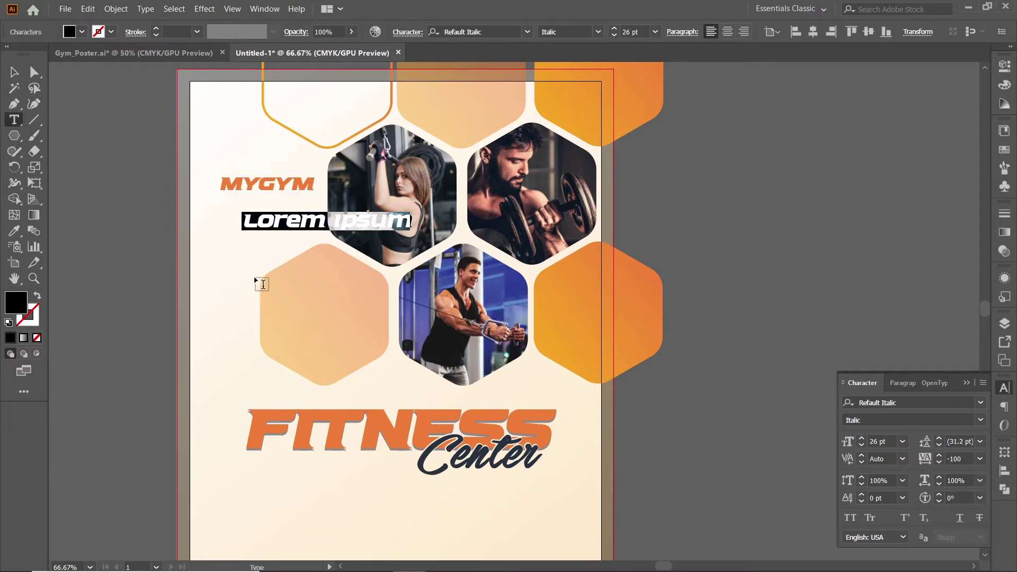
left_click(468, 33)
type("ai")
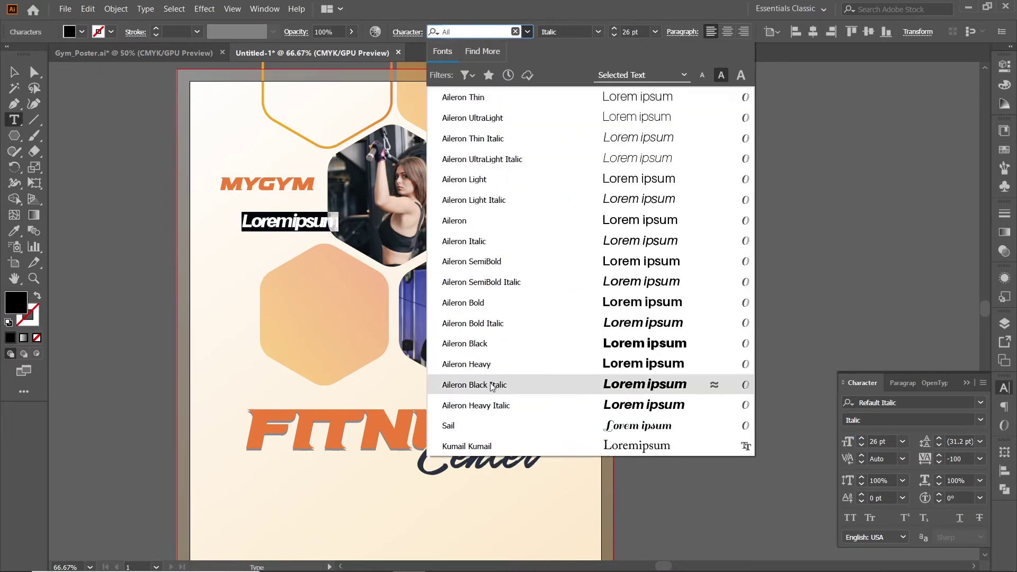
left_click(495, 386)
left_click(980, 458)
left_click(971, 342)
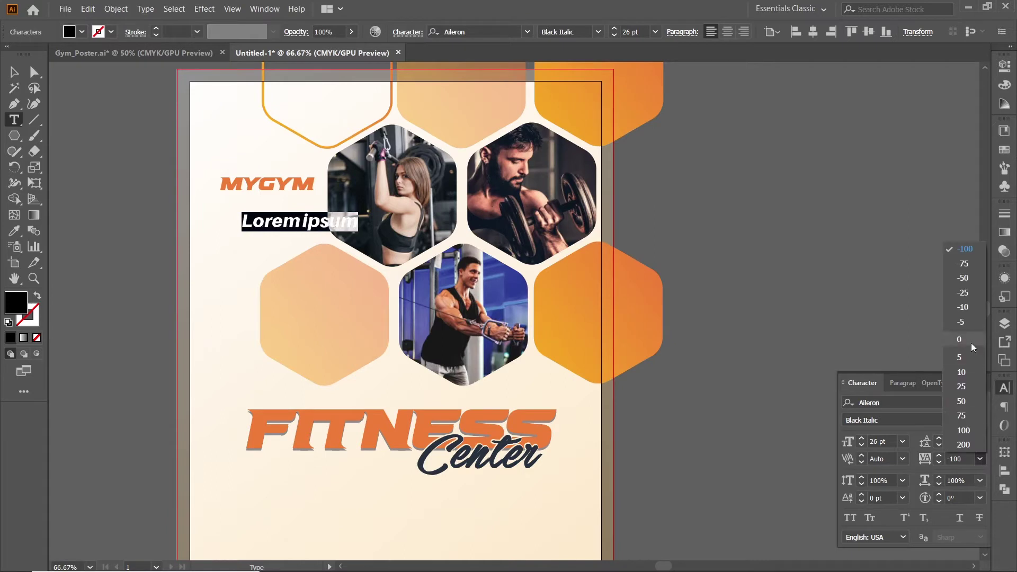
Step: Replace the placeholder text with "Ultimate Fitness" and set it in all caps
type("Ultimate F")
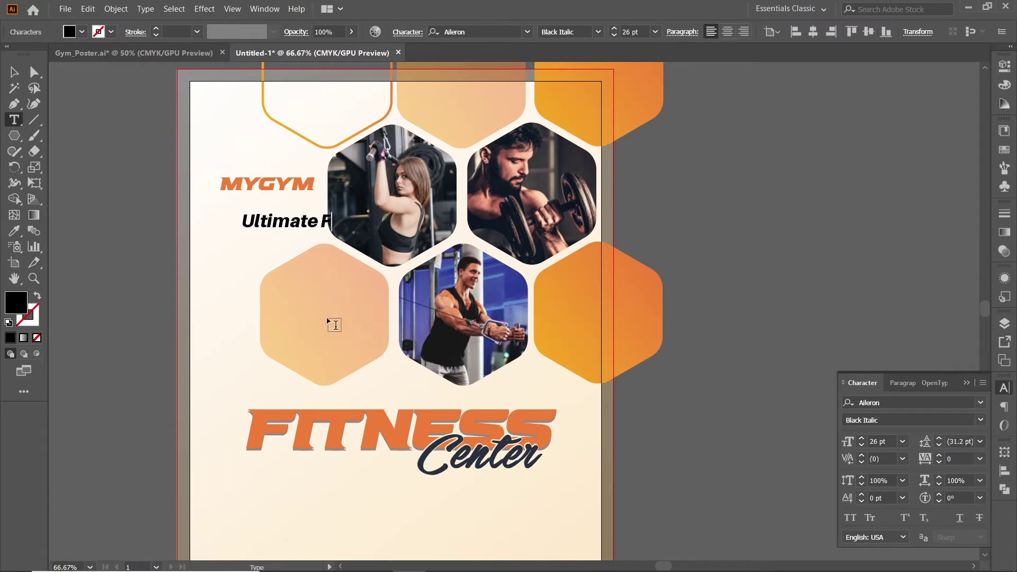
type("itness")
key("ctrl+a")
left_click(850, 517)
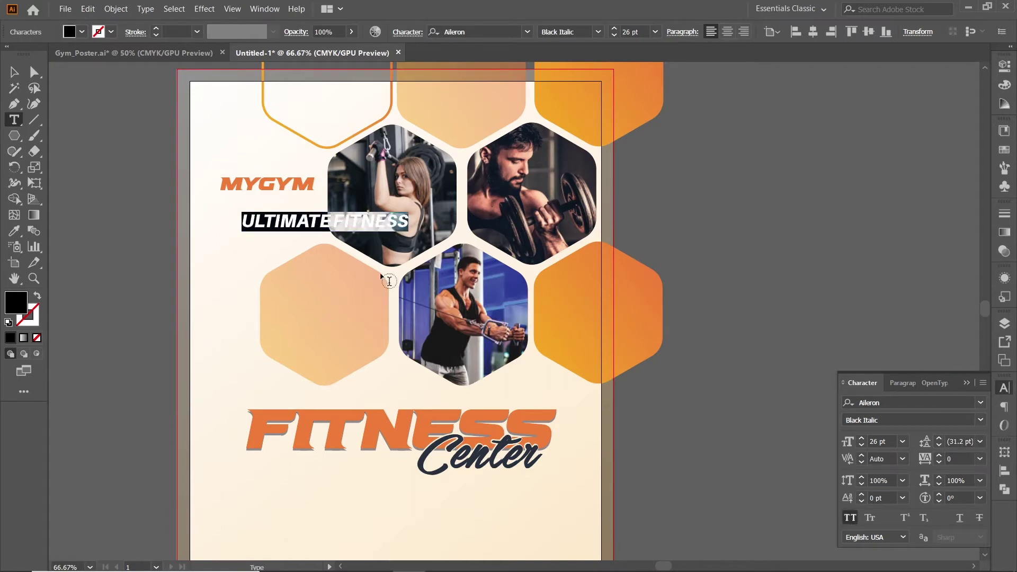
Step: Scale down the ULTIMATE FITNESS line and place it directly beneath MYGYM
left_click(14, 72)
left_click_drag(409, 232, 292, 265)
left_click(217, 269)
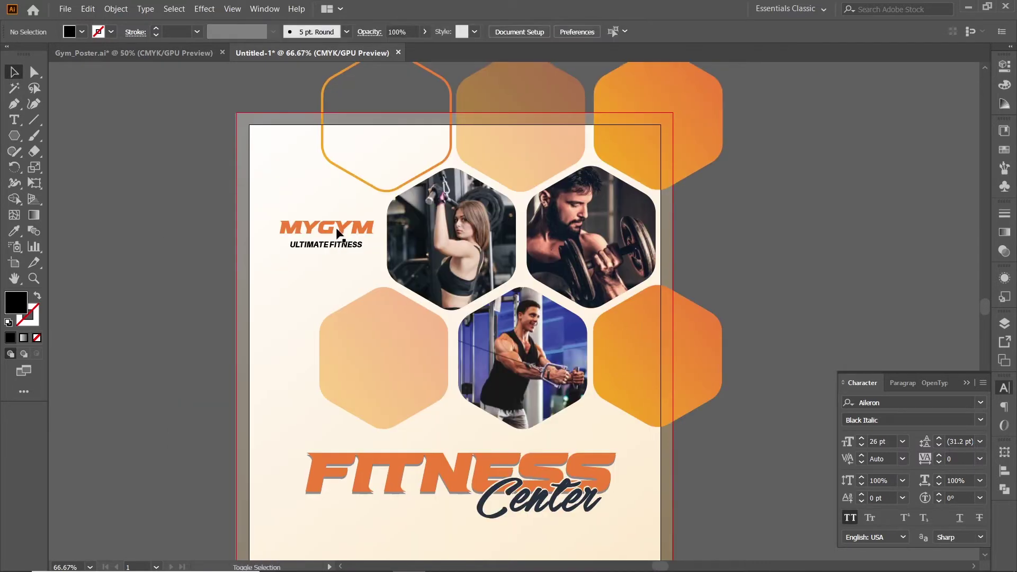
Step: Centre the ULTIMATE FITNESS line horizontally under MYGYM, using MYGYM as the key object
left_click(336, 226)
left_click(335, 245, "shift")
left_click(340, 228)
left_click(1004, 470)
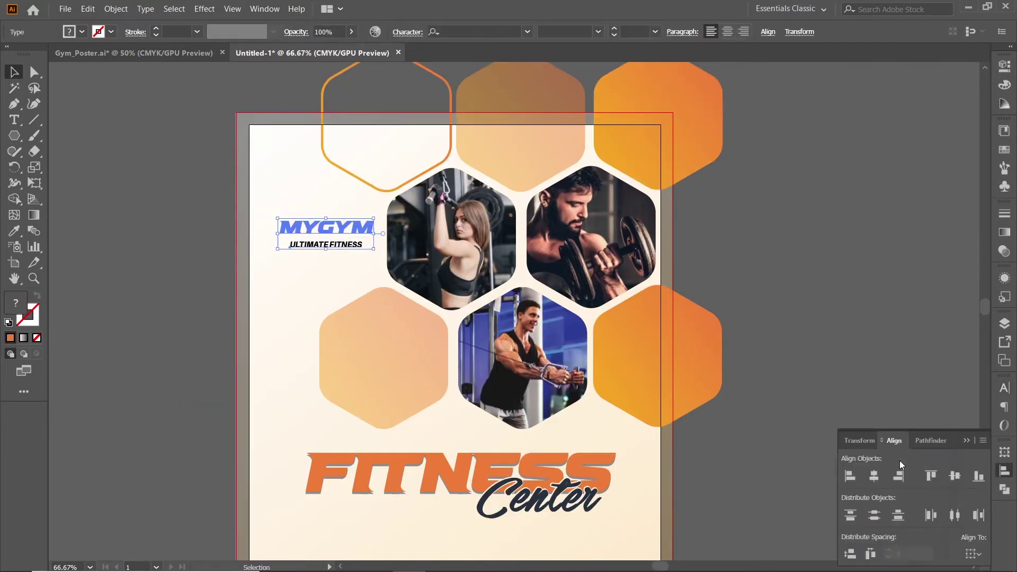
left_click(78, 230)
Step: Draw a thin orange bar before ULTIMATE FITNESS and place a copy of it after the text
left_click_drag(17, 136, 101, 136)
scroll(282, 247, "up", 5)
left_click_drag(327, 222, 809, 235)
key("v")
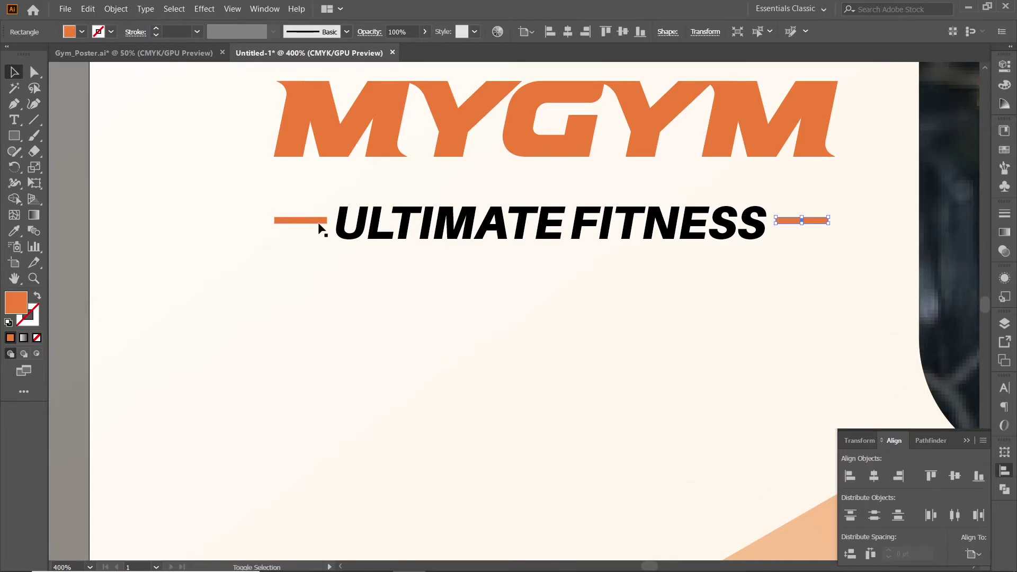
Step: Recolour both bars beside ULTIMATE FITNESS with the yellow-orange swatch and deselect them
left_click(319, 223, "shift")
scroll(269, 233, "down", 5)
left_click_drag(411, 166, 384, 237)
key("i")
left_click(395, 98)
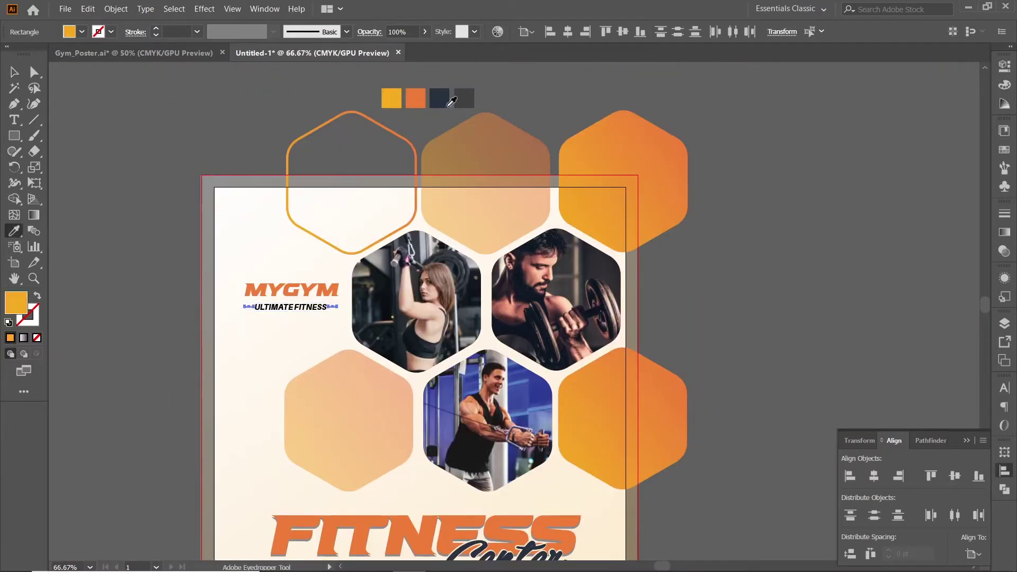
key("v")
left_click(238, 260)
Step: Group the MYGYM logo parts and enlarge the logo to about 154 pt wide
left_click_drag(237, 266, 248, 192)
left_click_drag(348, 250, 327, 230)
left_click(150, 274)
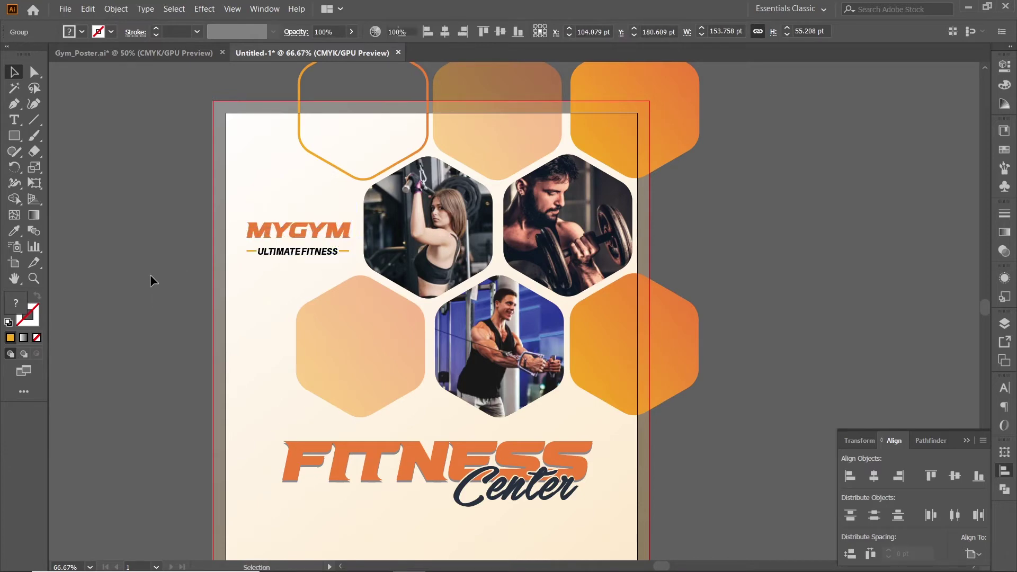
Step: Add the text "START TRAINING TODAY" below the FITNESS heading
scroll(618, 339, "down", 8)
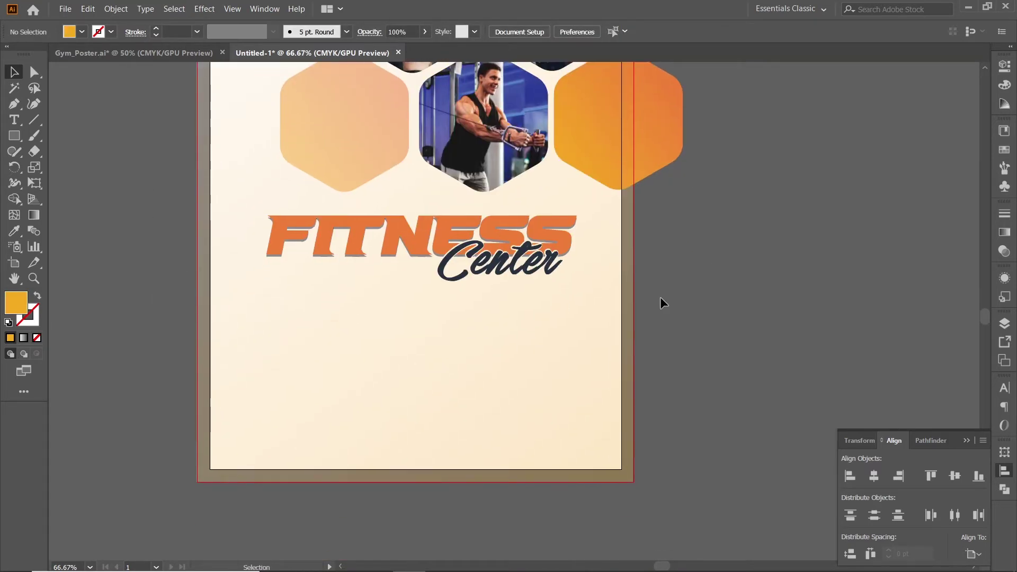
key("t")
left_click(289, 290)
type("S")
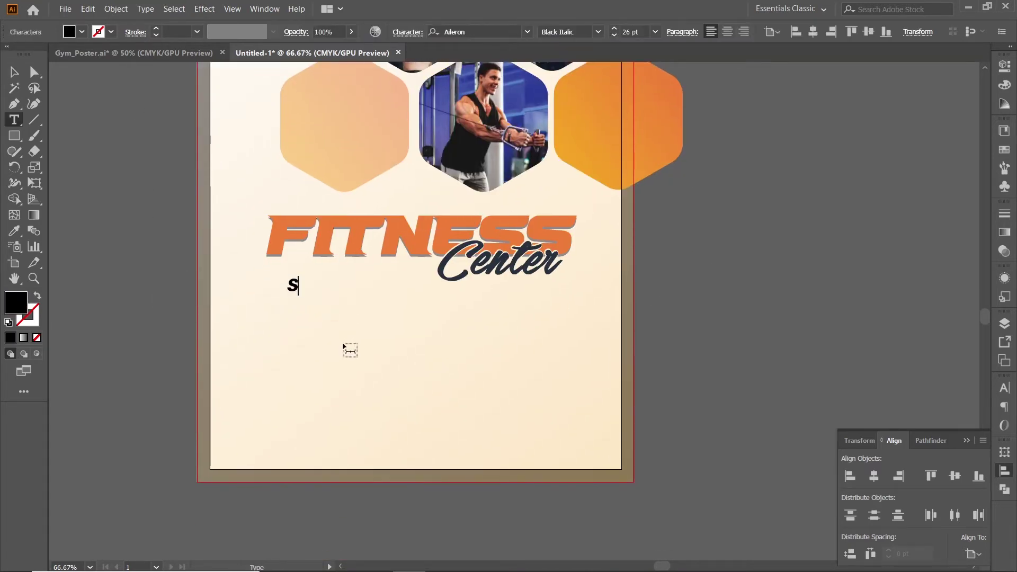
type("TART TRAINING TODAY")
Step: Format the START TRAINING TODAY line as 14 pt Bold Italic with a tracking of 200
key("ctrl+a")
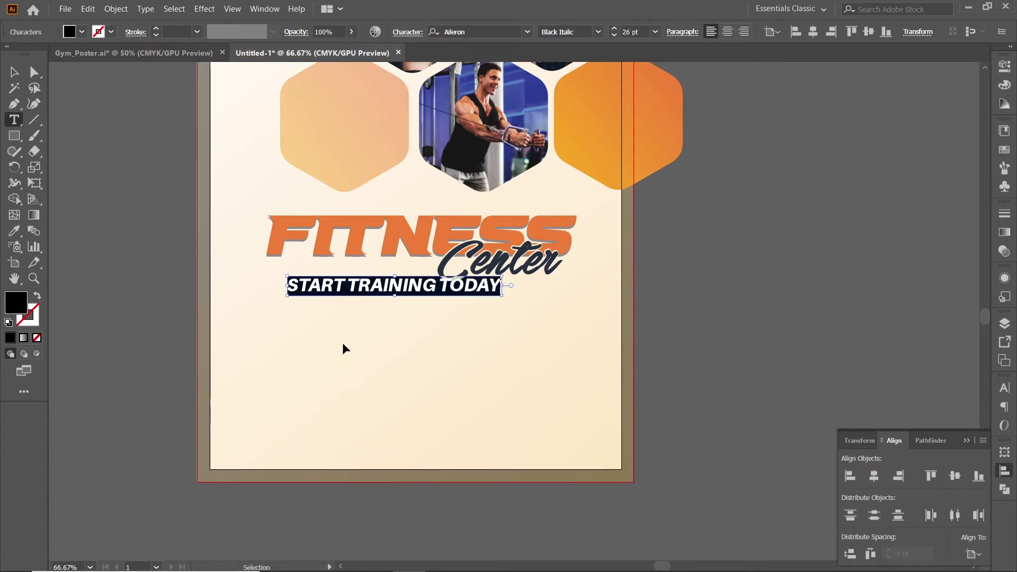
left_click(1005, 388)
key("Return")
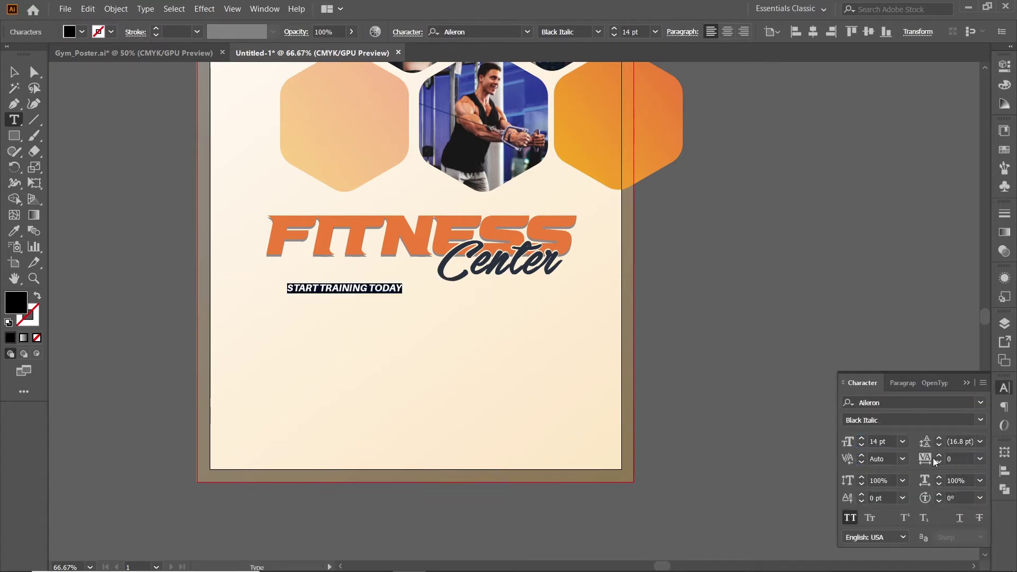
type("200")
key("Return")
left_click(980, 420)
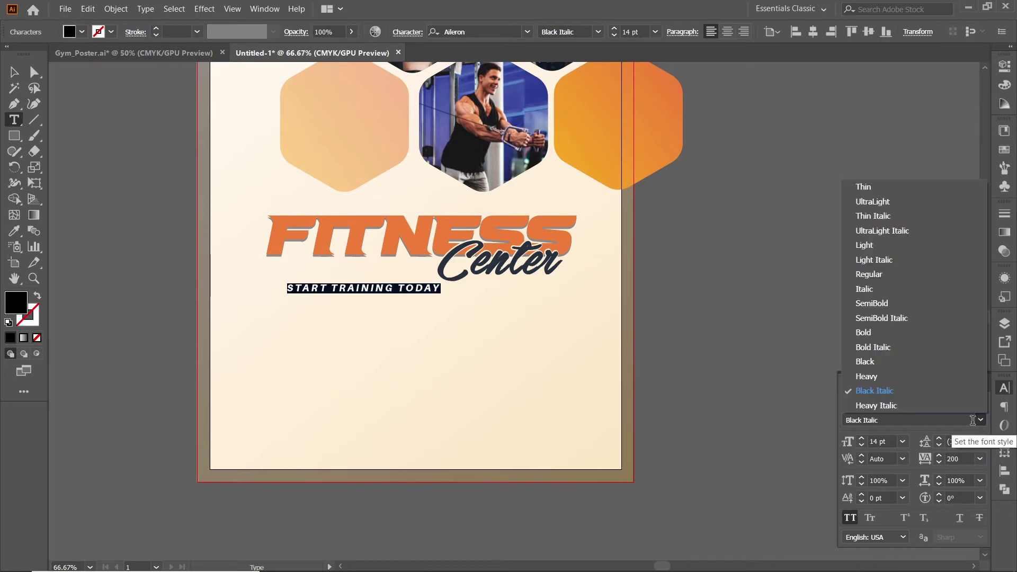
left_click(893, 348)
Step: Move START TRAINING TODAY up under the left part of FITNESS, beside Center, and deselect it
key("Escape")
left_click_drag(367, 286, 352, 271)
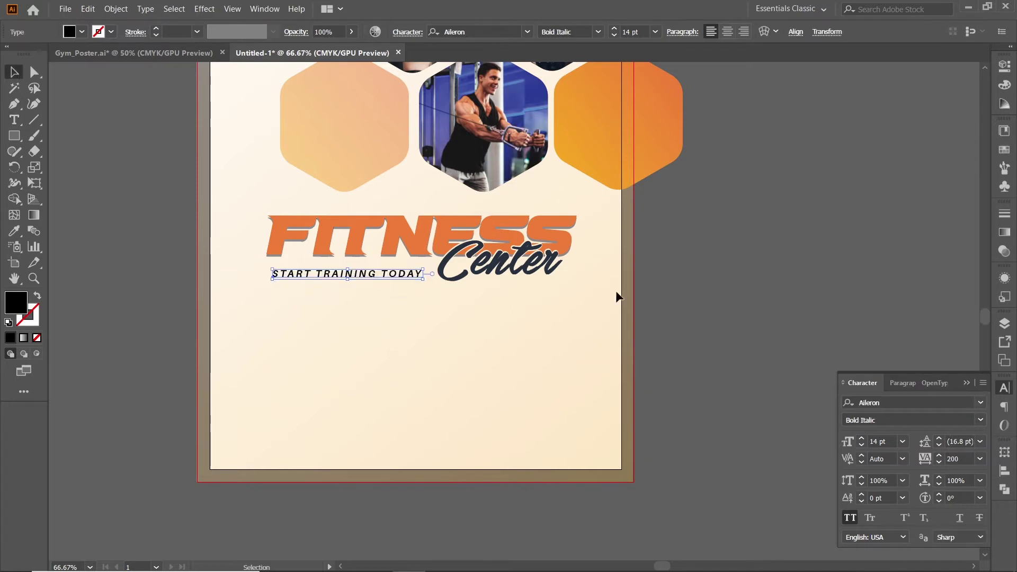
left_click(616, 295)
Step: Try the SemiBold style at 16 pt on the START TRAINING TODAY line
left_click_drag(387, 325, 356, 316)
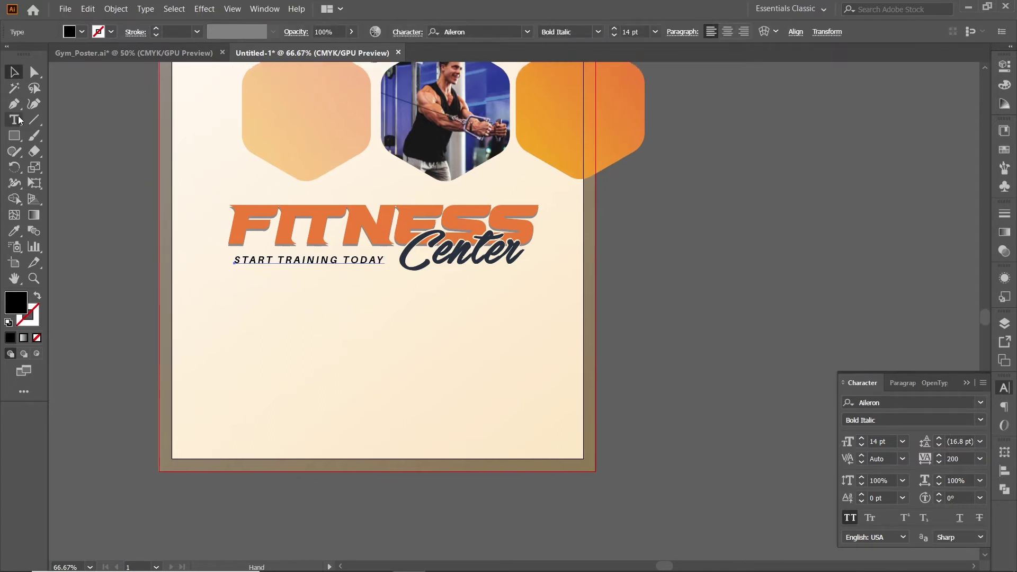
key("t")
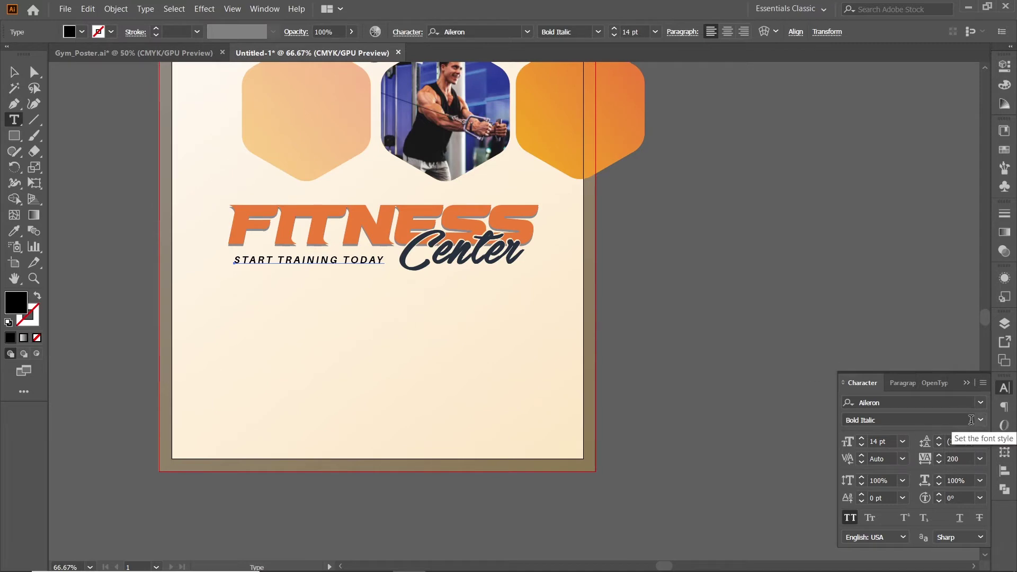
left_click(981, 421)
left_click(948, 302)
type("16")
key("Tab")
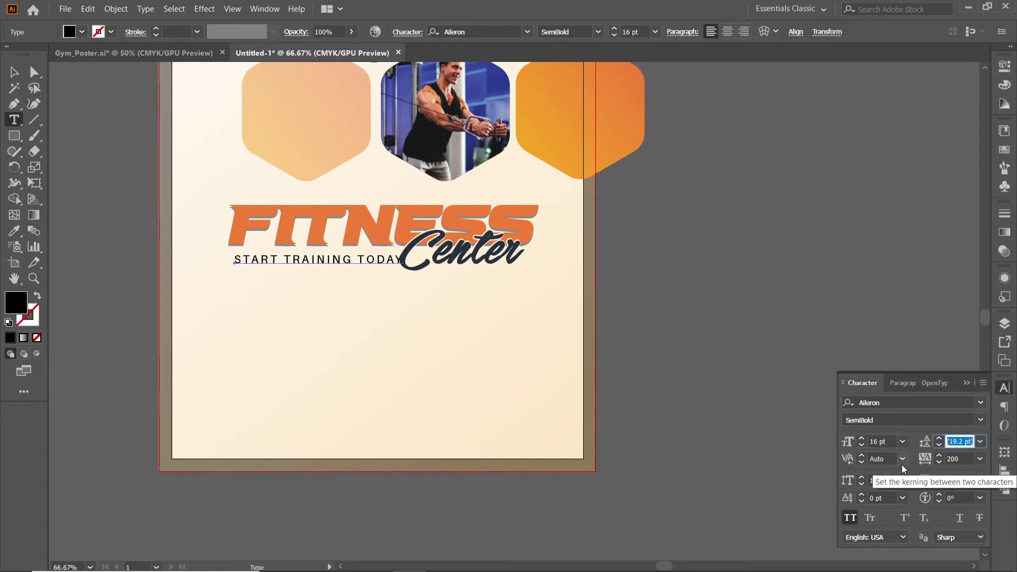
Step: Undo the font style and size changes on START TRAINING TODAY and deselect it
key("ctrl+z")
left_click(14, 72)
key("ctrl+z")
key("ctrl+z")
key("ctrl+z")
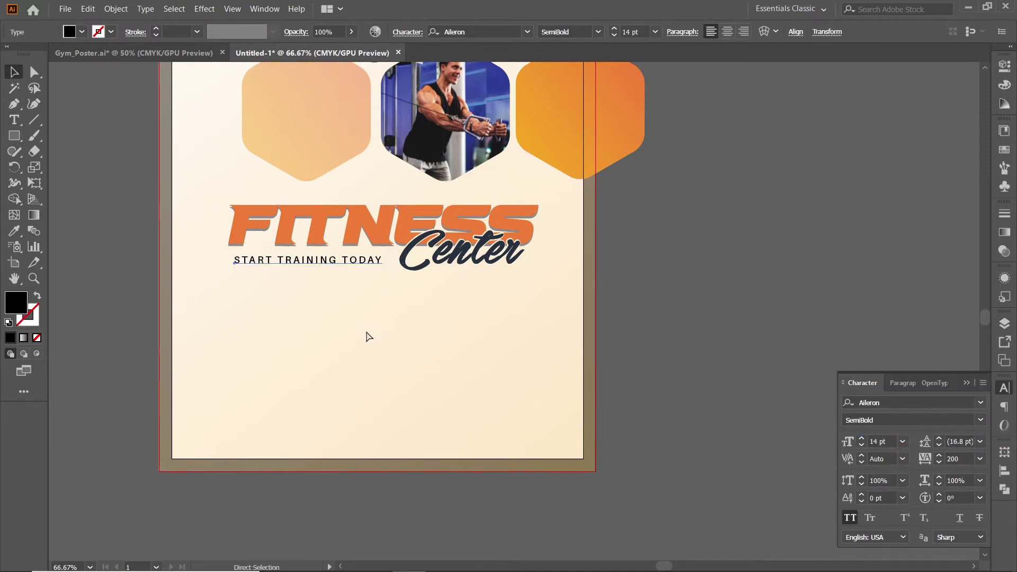
left_click(565, 277)
left_click_drag(569, 278, 590, 300)
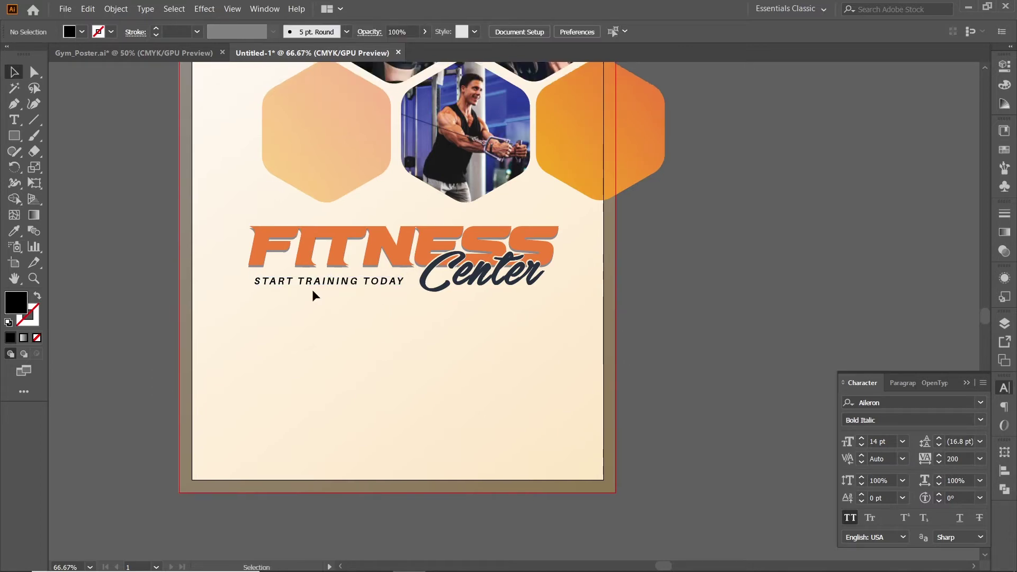
Step: Add a placeholder text box below START TRAINING TODAY at 16 pt with 28 pt leading and All Caps off
type("t")
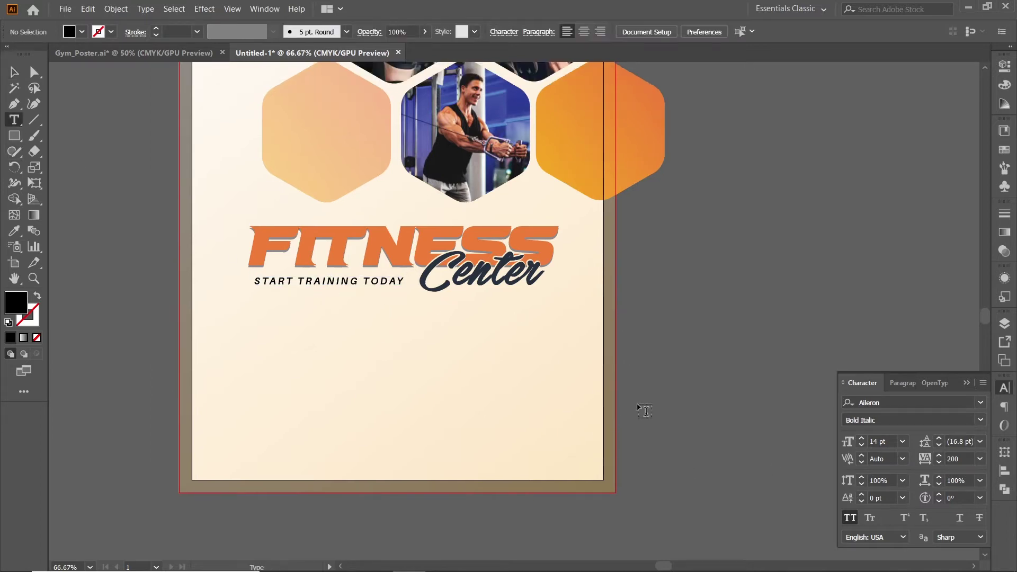
type("16")
key("Tab")
type("28")
key("Return")
left_click(848, 518)
left_click_drag(246, 296, 551, 362)
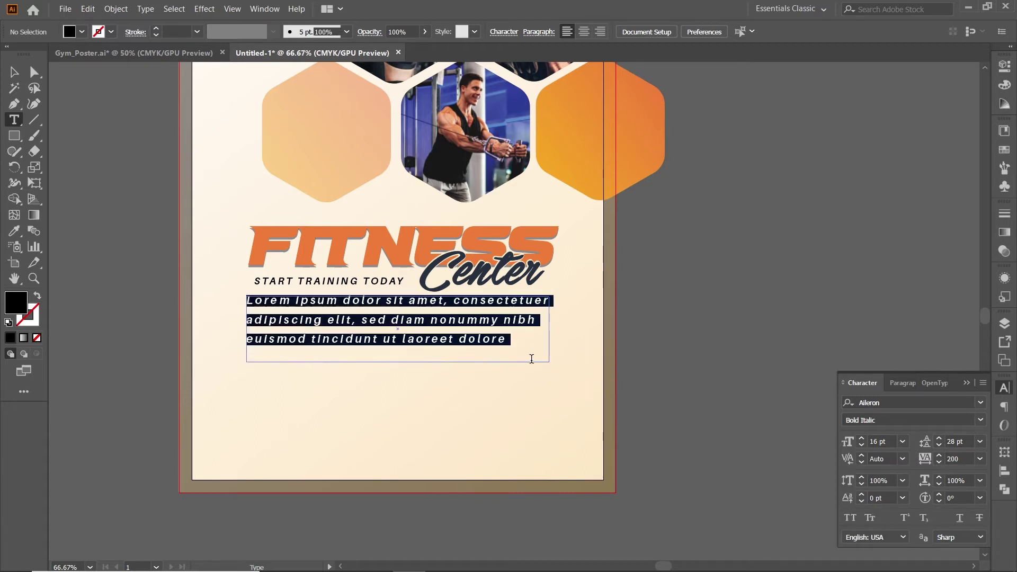
Step: Set the placeholder paragraph to the SemiBold style with a tracking of 0
left_click(981, 420)
left_click(894, 303)
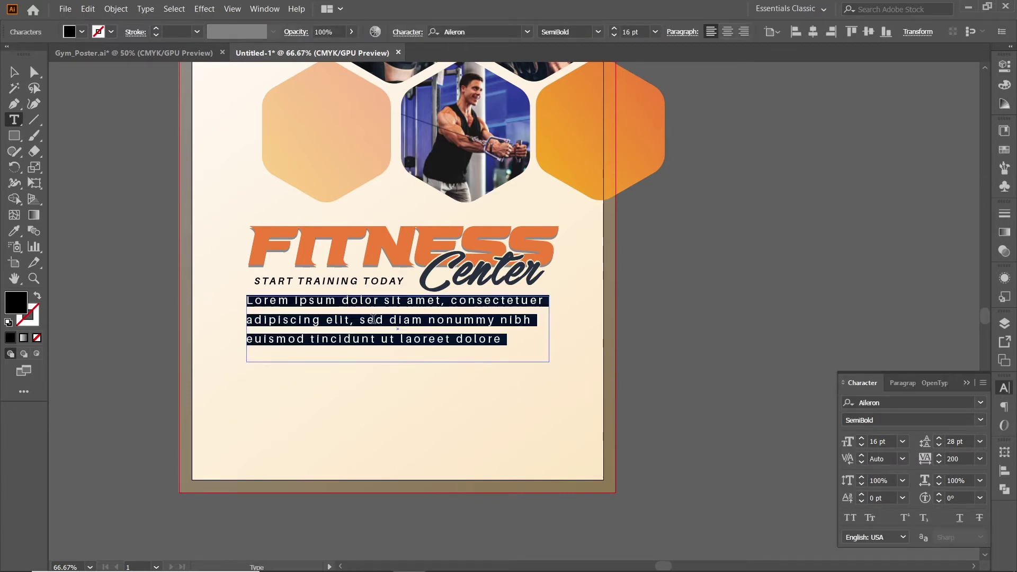
double_click(966, 455)
type("0")
key("Return")
key("Escape")
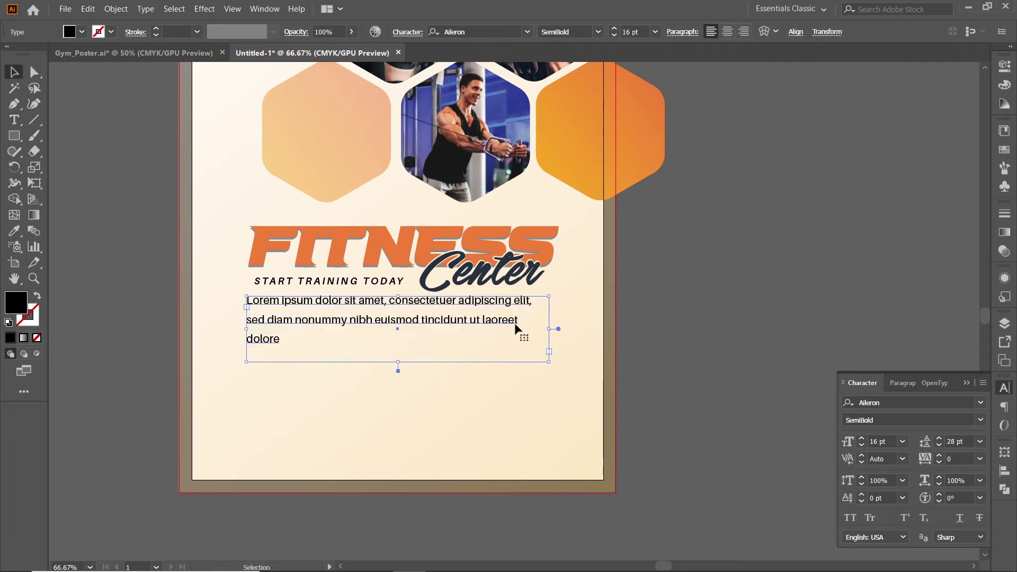
Step: Narrow the paragraph's text box, turn off hyphenation, center the text and move it down below the title
left_click_drag(550, 329, 498, 330)
double_click(434, 318)
key("ctrl+a")
left_click(902, 383)
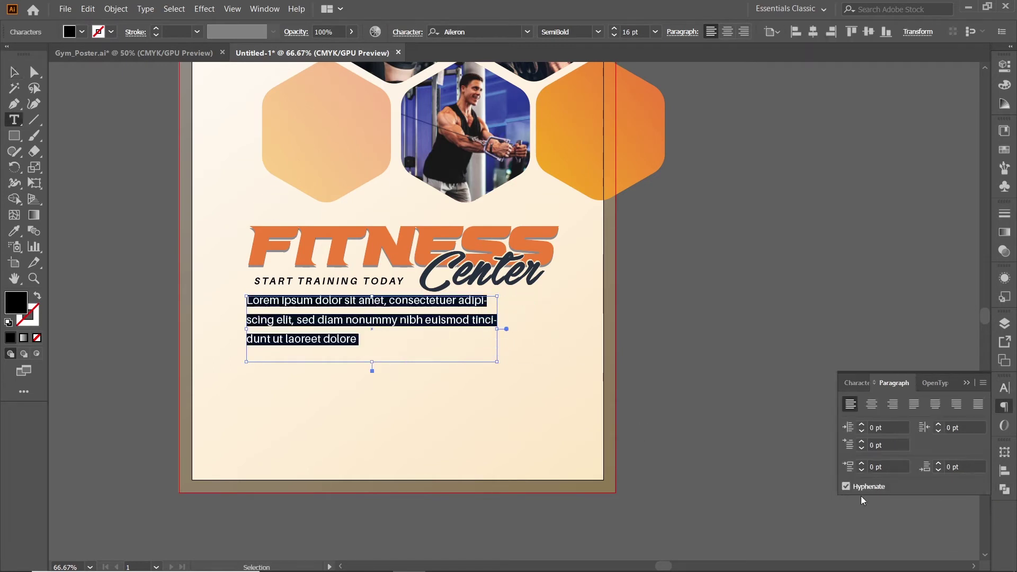
left_click(847, 486)
left_click(872, 404)
key("Escape")
left_click_drag(388, 324, 417, 335)
Step: Change the paragraph to SemiBold Italic and color it with the dark grey palette swatch above the artboard
left_click(856, 383)
left_click(981, 420)
left_click(917, 324)
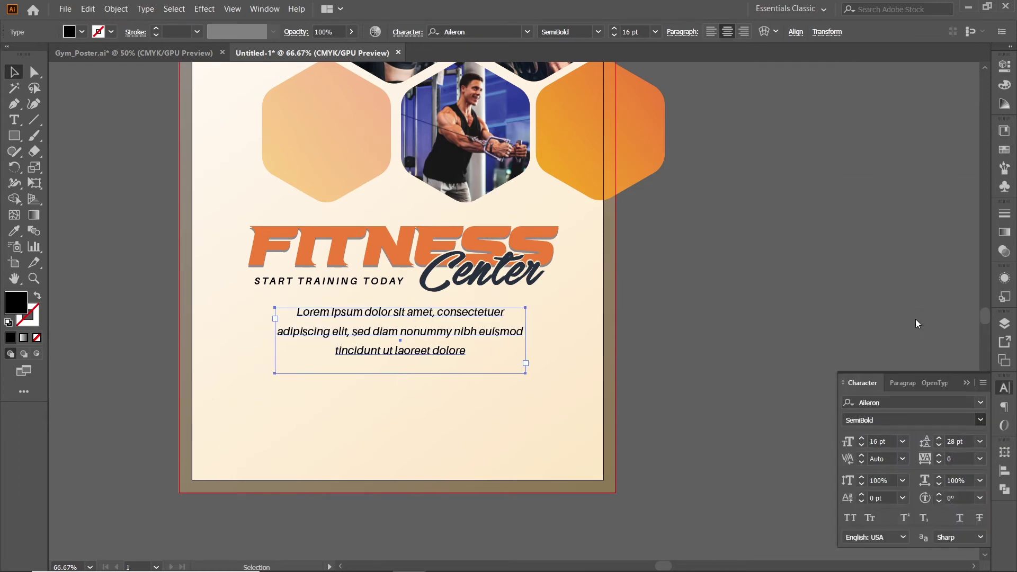
key("ctrl+minus")
scroll(557, 323, "up", 2)
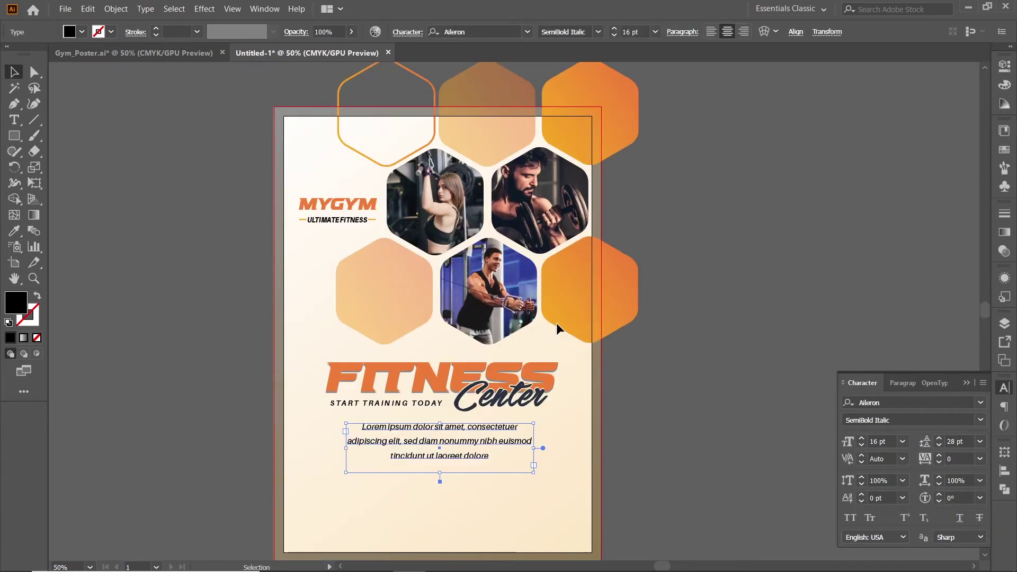
key("i")
left_click(468, 73)
key("v")
left_click(619, 415)
left_click_drag(618, 414, 603, 375)
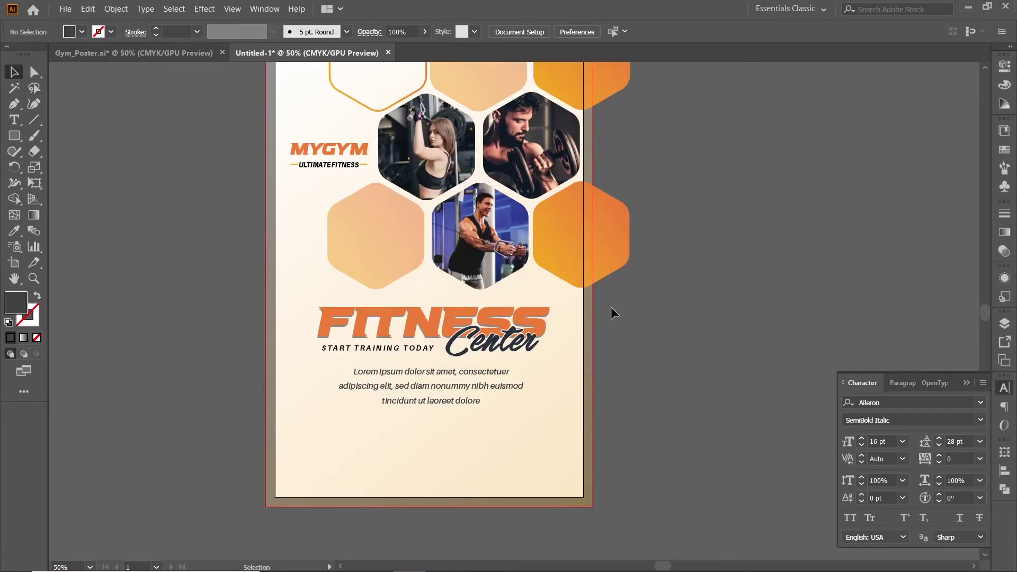
Step: Center the FITNESS Center title group and the paragraph horizontally on the artboard
left_click_drag(610, 310, 360, 348)
left_click(1005, 471)
left_click(874, 476)
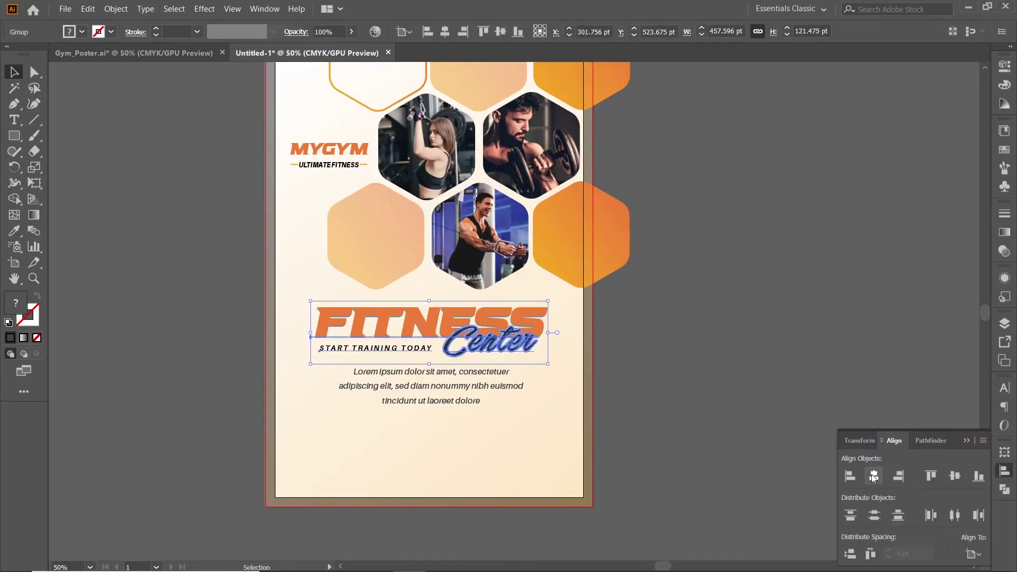
left_click(502, 388)
left_click(874, 476)
left_click(603, 395)
left_click_drag(603, 395, 601, 368)
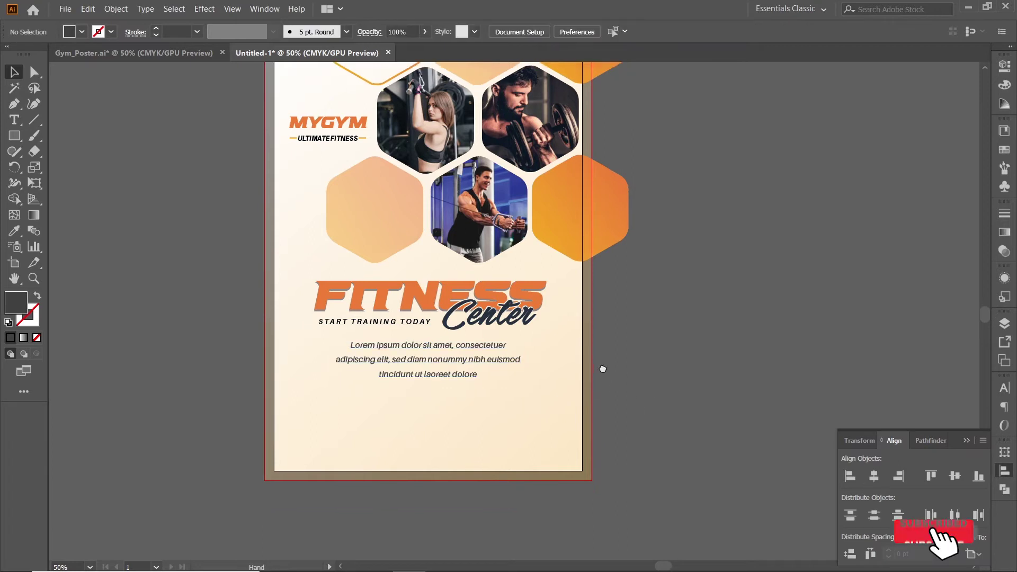
Step: Place a new text line below the paragraph and set its font to Stackyard PERSONAL USE Regular
left_click(493, 318)
key("t")
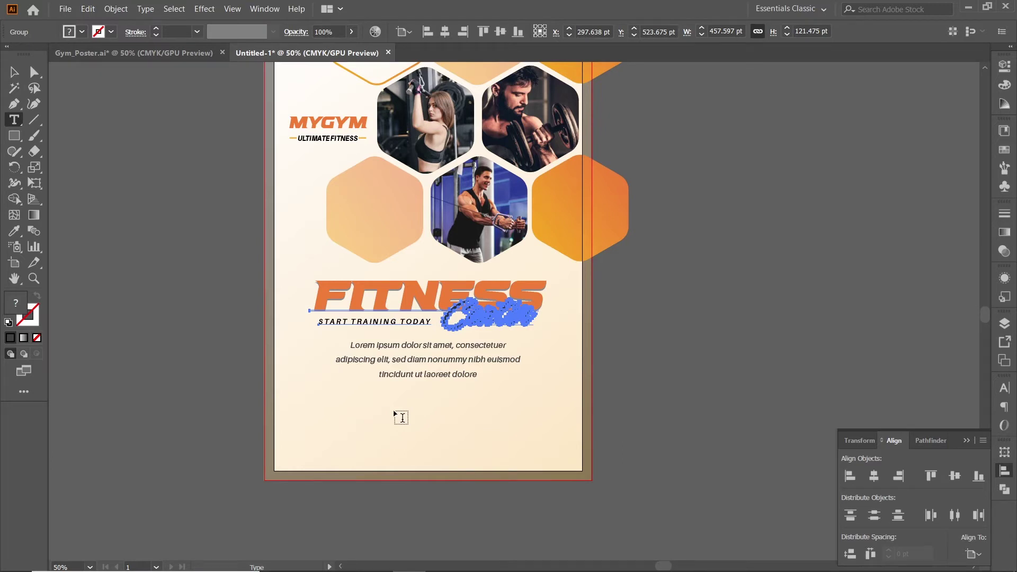
left_click(395, 414)
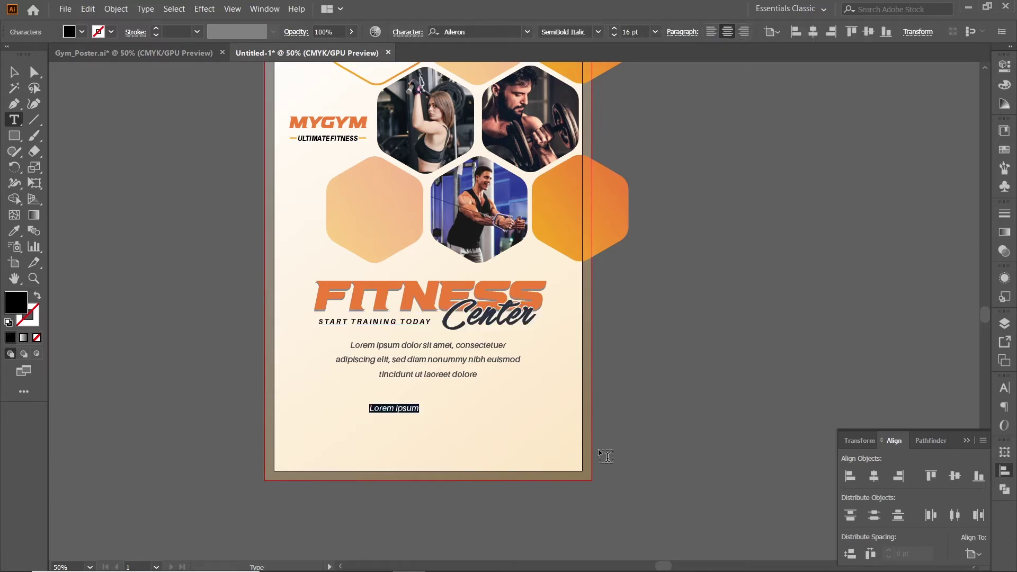
key("ctrl+t")
type("re")
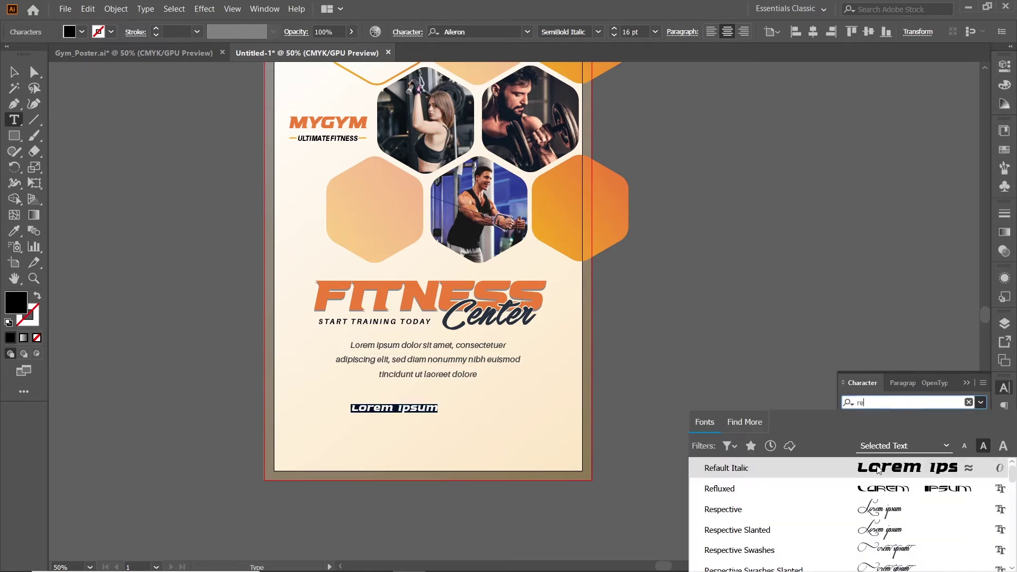
key("Escape")
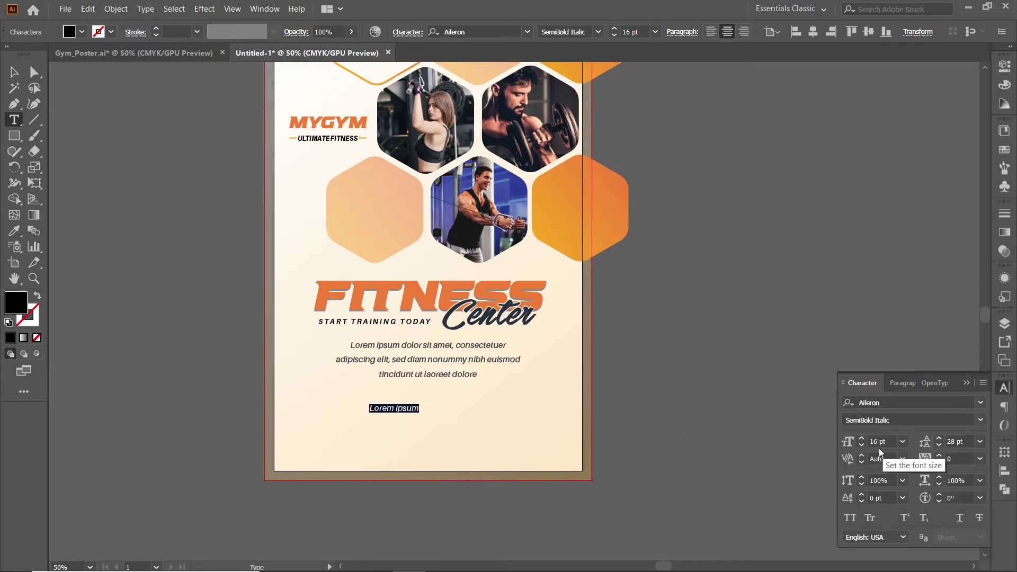
left_click(909, 420)
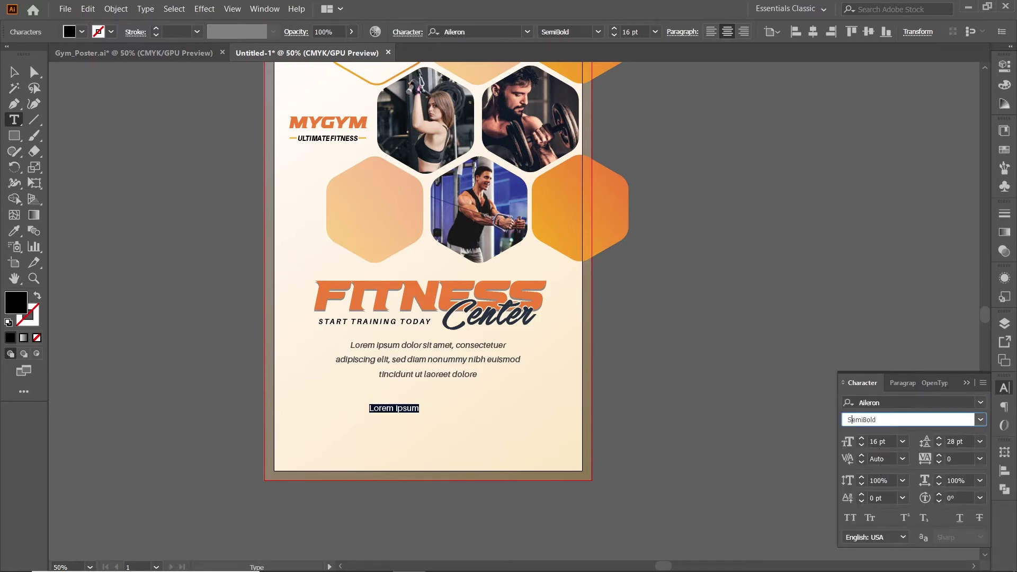
left_click(895, 402)
type("sta")
left_click(825, 466)
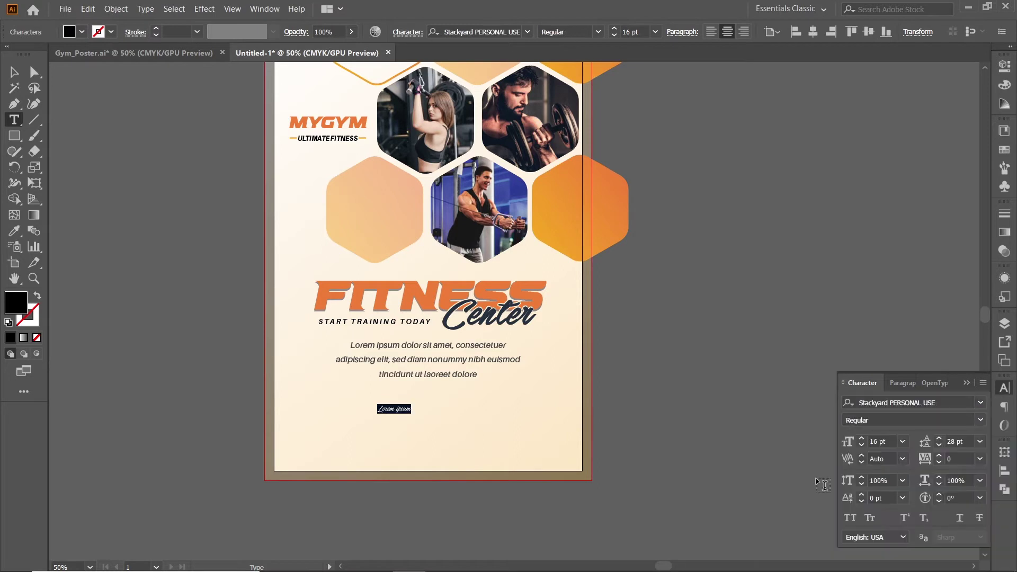
Step: Set the new line's size to 50 pt and make it read "Join & get"
left_click(889, 443)
type("50")
key("Return")
type("Join ")
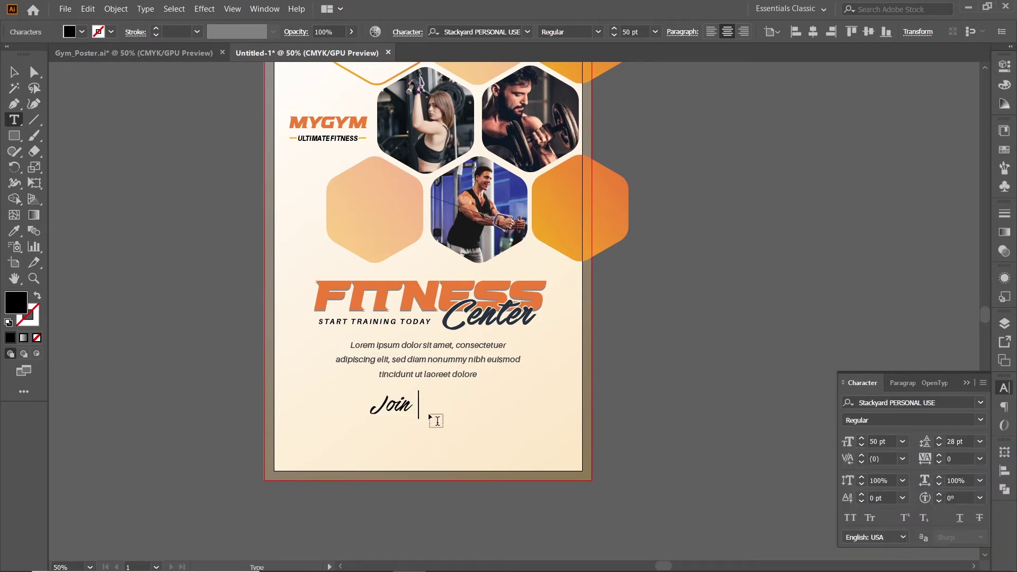
type("and Get")
type("&")
left_click_drag(389, 407, 441, 409)
key("ctrl+a")
type("g")
key("ctrl+a")
key("Escape")
Step: Duplicate the Join & get line just below it and replace the copy's text with "50% OFF"
left_click_drag(440, 409, 441, 406)
left_click_drag(434, 403, 435, 433)
double_click(435, 433)
key("ctrl+a")
type("50")
key("BackSpace")
key("BackSpace")
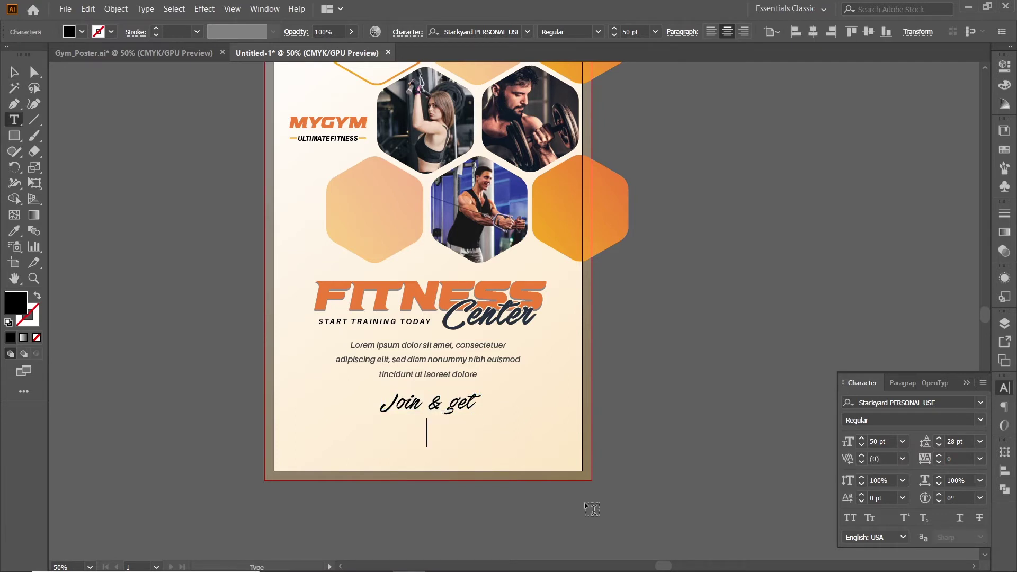
type("50%")
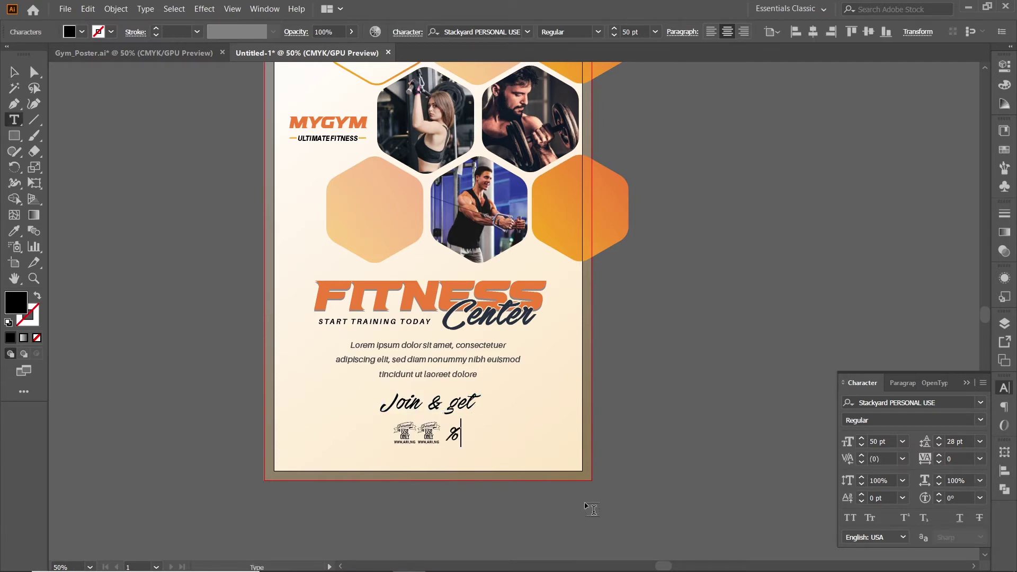
type(" OFF")
key("ctrl+a")
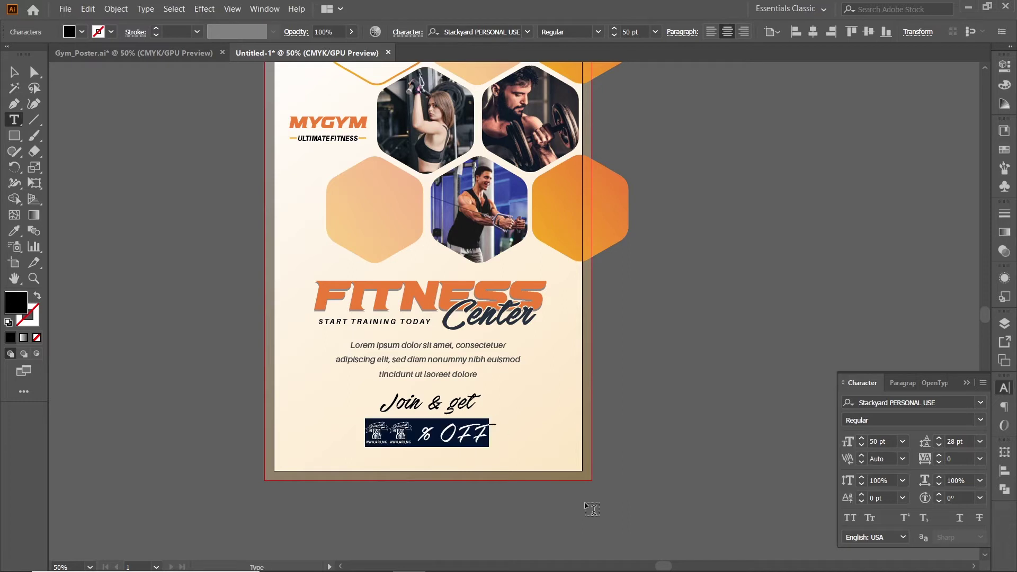
Step: Set the discount line to Refault Italic with a tracking of -100 and close the gap between 50 and the percent sign
left_click(922, 402)
type("re")
key("Return")
type("-1")
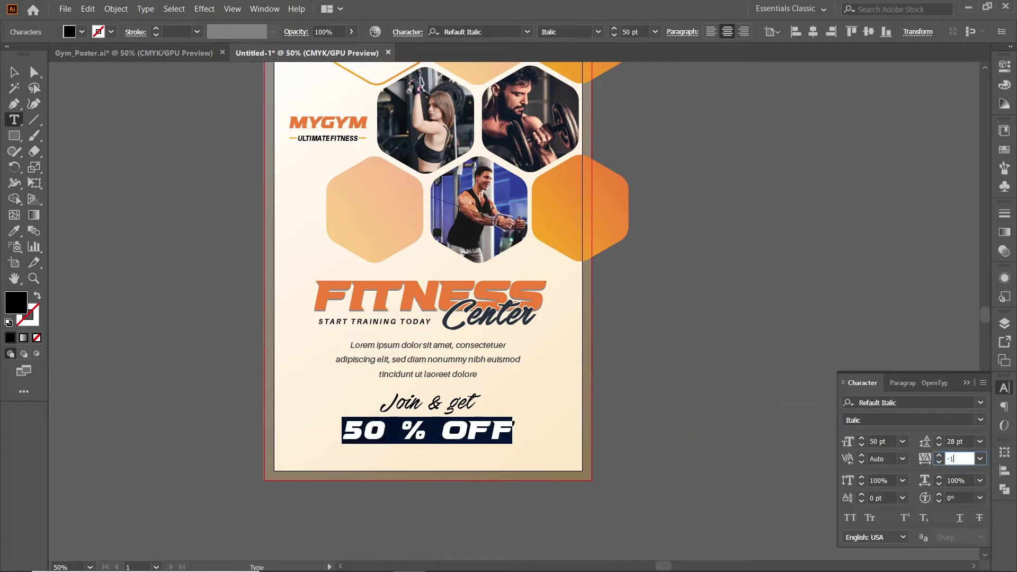
type("00")
key("Return")
left_click(402, 428)
key("BackSpace")
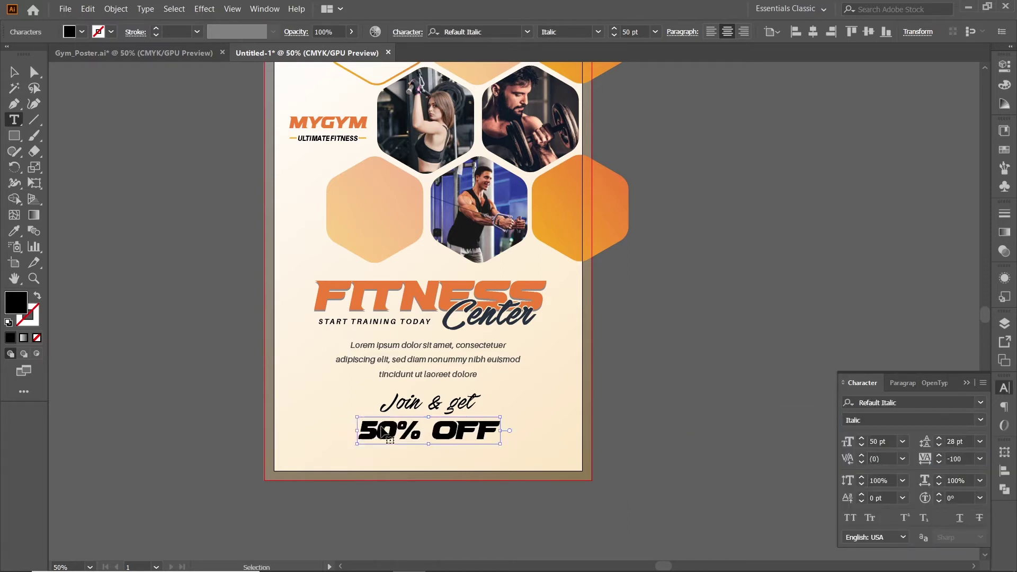
Step: Color the 50% OFF text with the orange of the FITNESS title
key("ctrl+a")
left_click(14, 231)
left_click(413, 286)
left_click(14, 73)
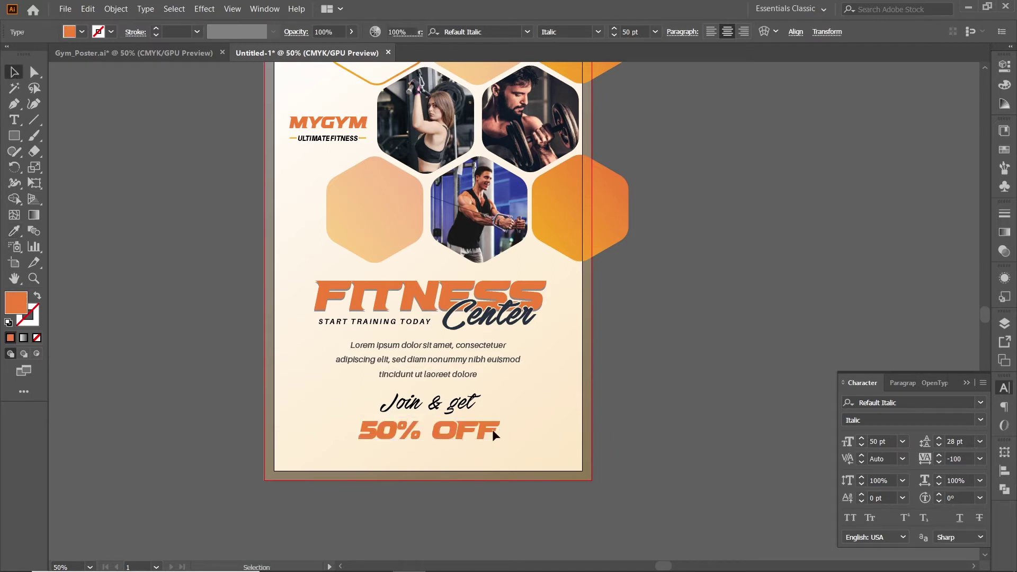
Step: Bring Join & get and 50% OFF together so they slightly overlap, and nudge both lines up toward the paragraph
left_click_drag(492, 429, 462, 408)
left_click(469, 398)
left_click(427, 434, "shift")
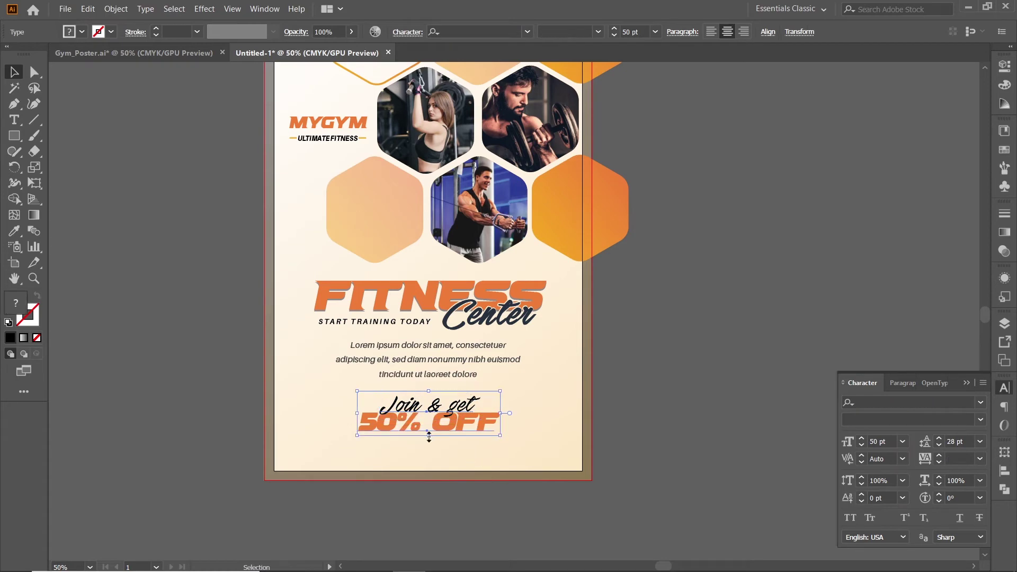
key("shift+Up")
left_click(401, 494)
Step: Add a copy of Join & get in the background's cream color behind the black text, offset slightly downward
left_click(465, 402)
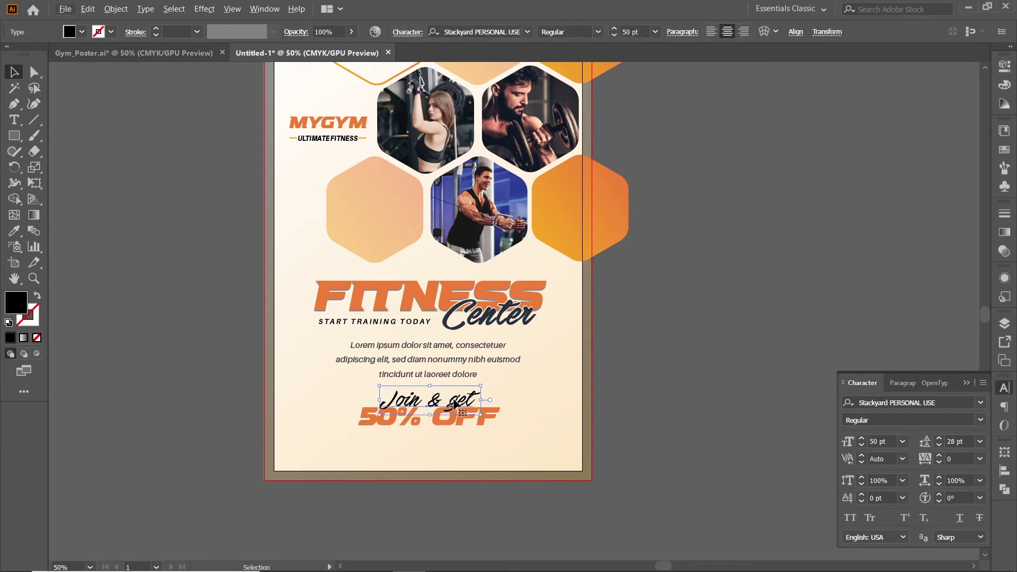
scroll(454, 421, "up", 4)
key("i")
left_click(656, 308)
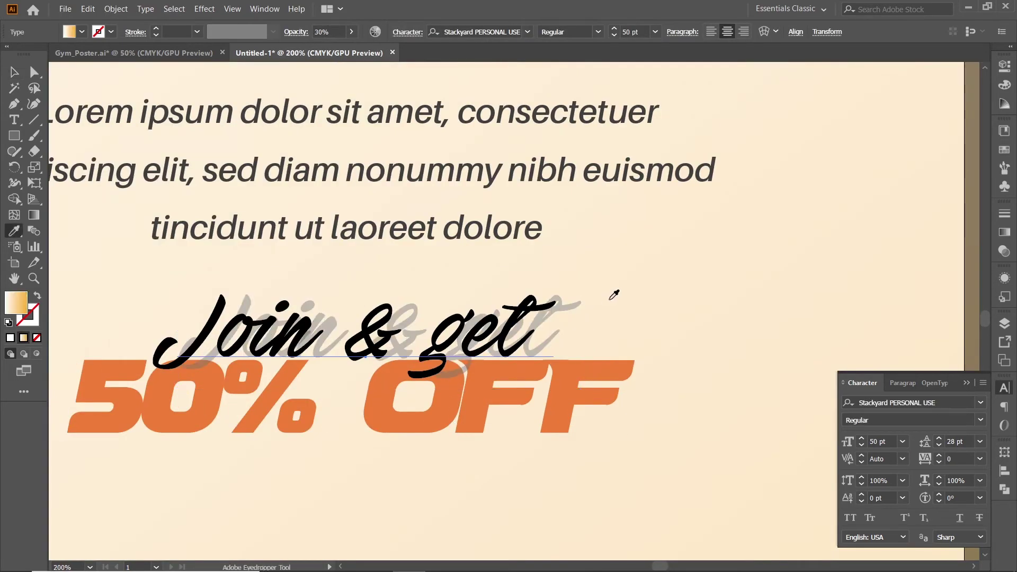
key("v")
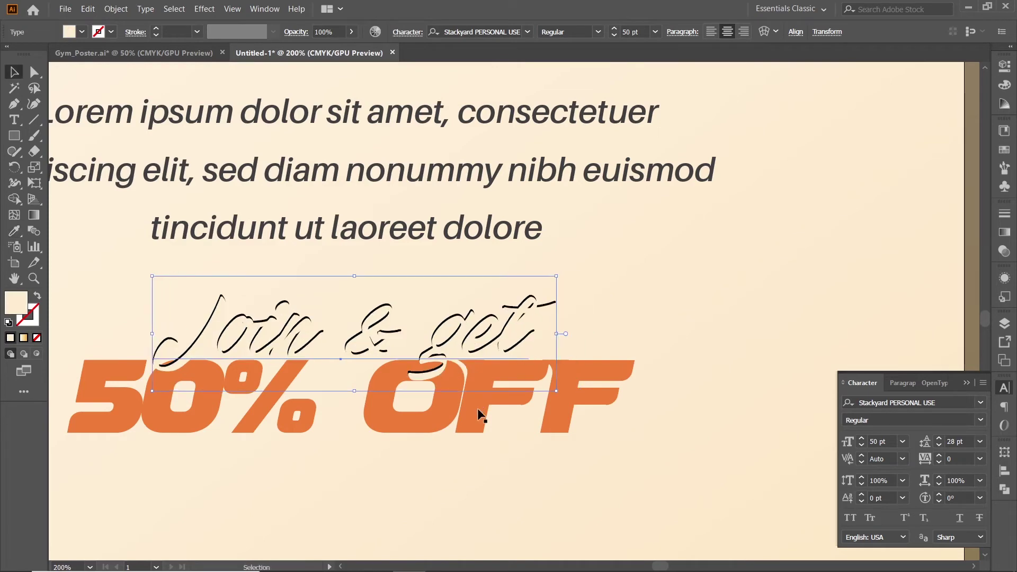
key("Down")
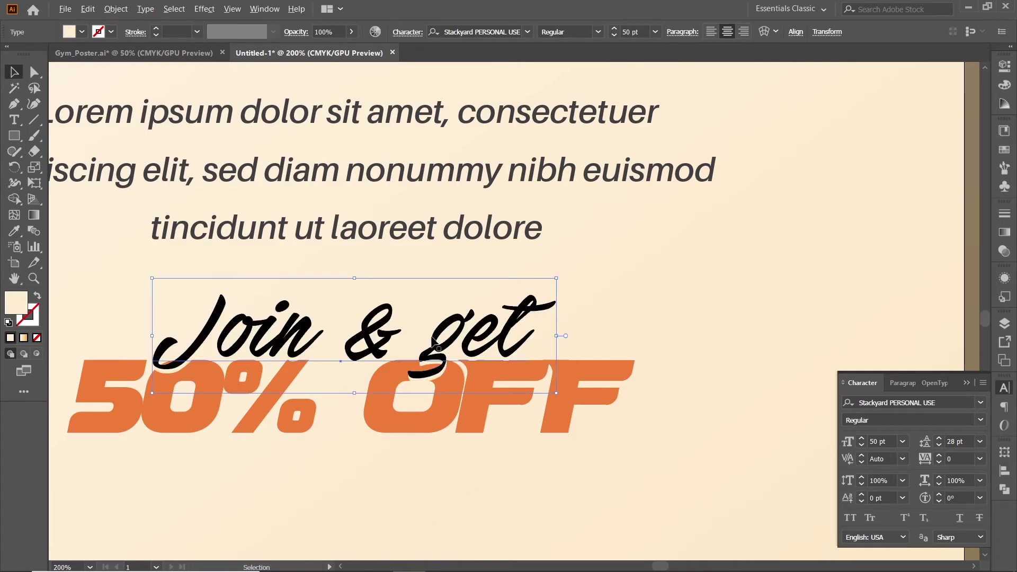
Step: Color the front Join & get text with the dark navy palette swatch above the artboard
left_click(433, 338)
scroll(433, 338, "down", 5)
left_click_drag(440, 303, 418, 480)
key("i")
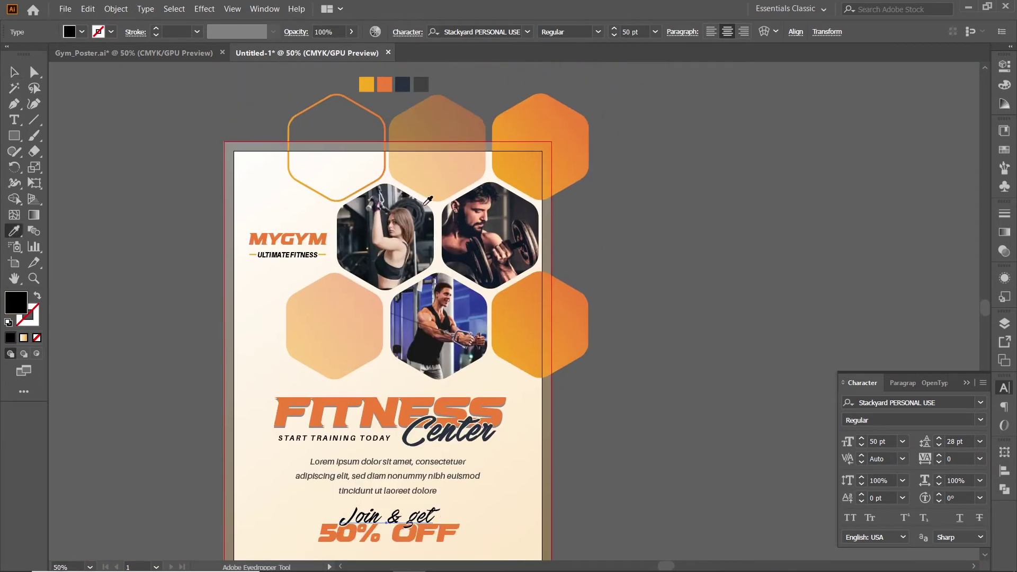
left_click(403, 84)
left_click_drag(564, 494, 576, 368)
Step: Nudge the whole text block, from the FITNESS title to 50% OFF, slightly up and deselect it
key("v")
left_click_drag(406, 434, 376, 394)
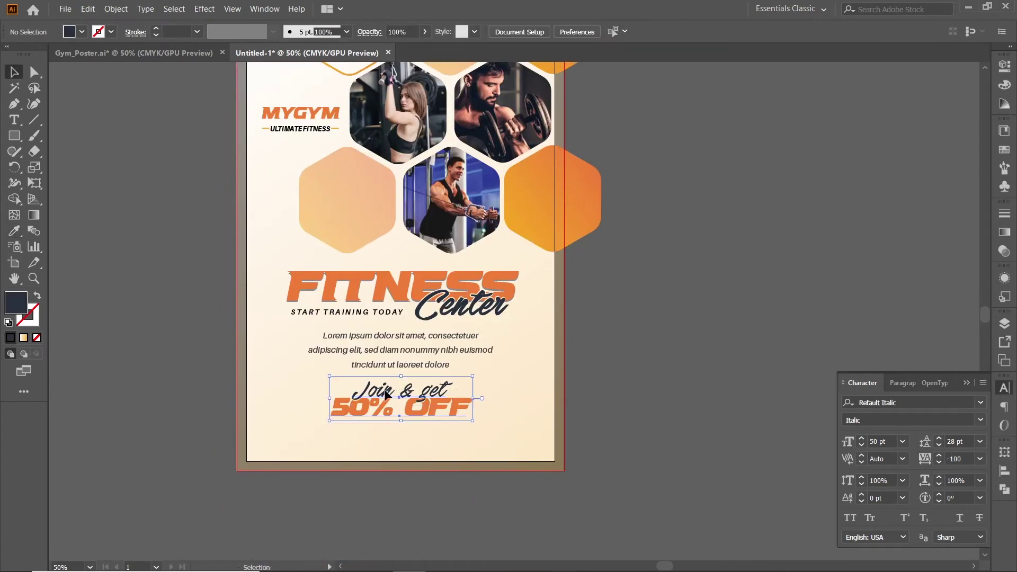
left_click(518, 476)
left_click_drag(268, 270, 523, 488)
key("shift+Up")
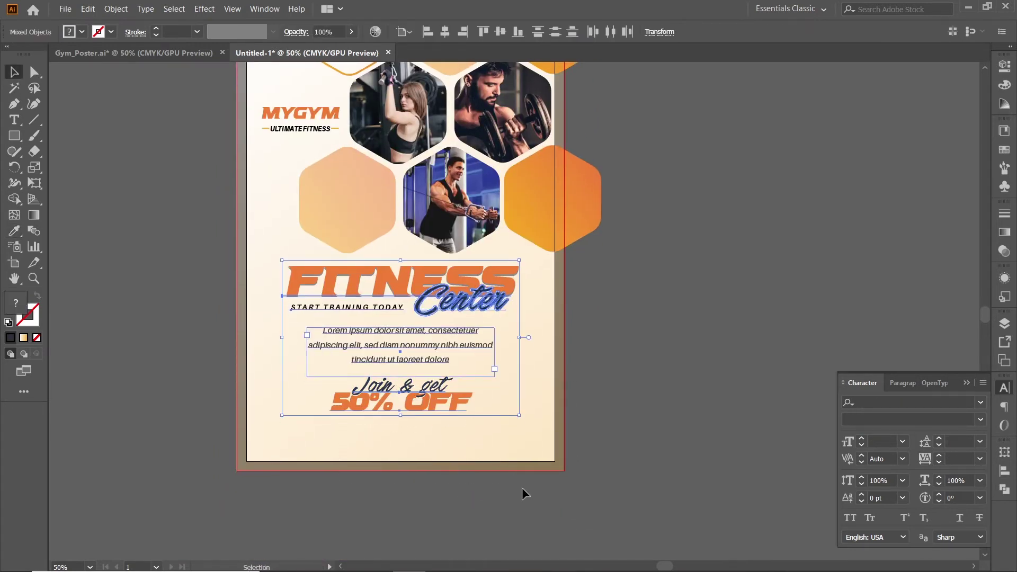
left_click(522, 488)
Step: Draw a horizontal line under 50% OFF with the orange hexagon's gradient as its stroke, 3 pt thick
left_click(34, 123)
left_click_drag(439, 428, 465, 425)
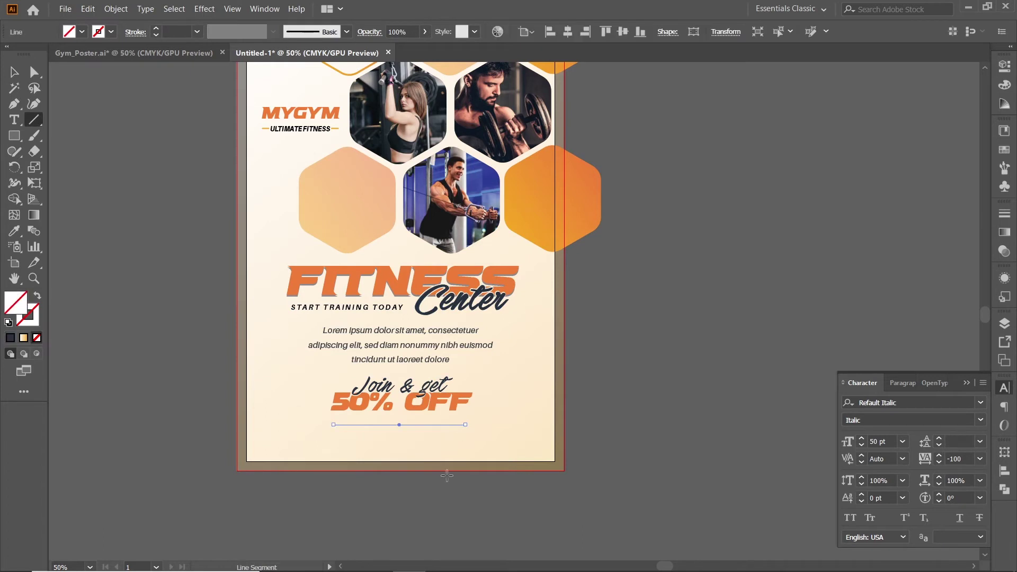
key("i")
left_click(538, 189)
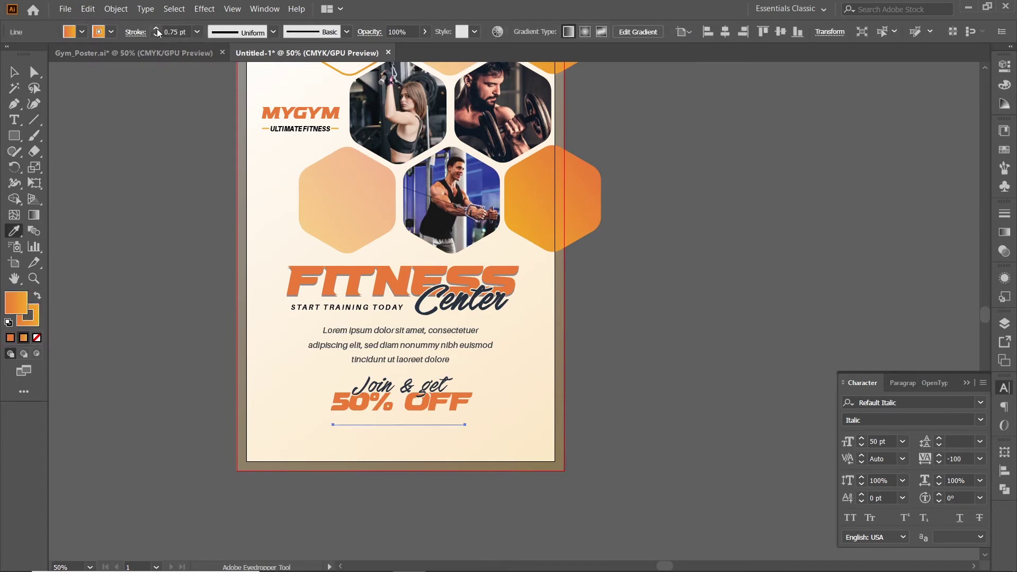
left_click(157, 28)
left_click(157, 29)
key("v")
left_click(437, 459)
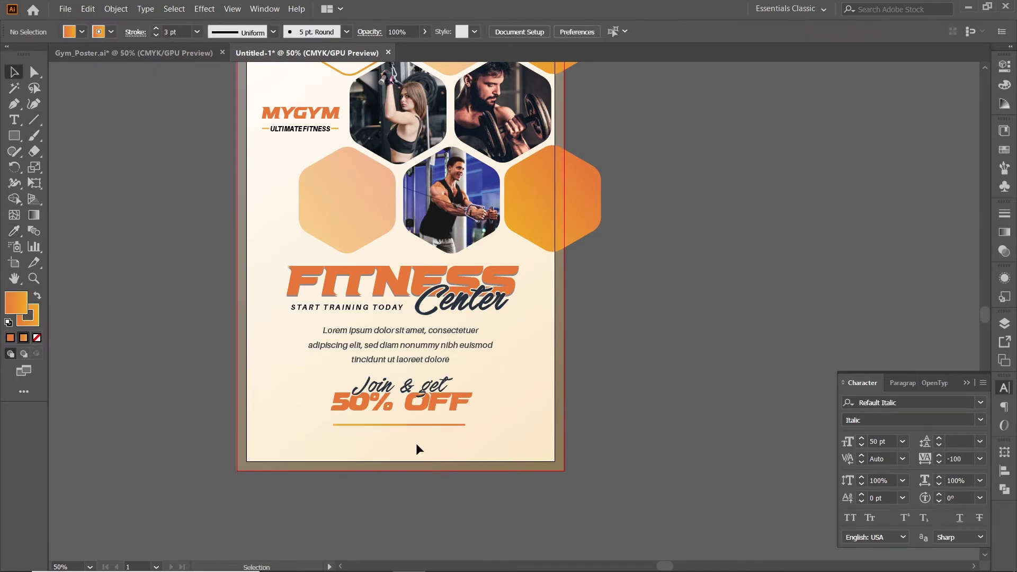
Step: Add a placeholder text object under the orange line and set its font to Aileron Heavy Italic
left_click(373, 310)
left_click(477, 480)
key("t")
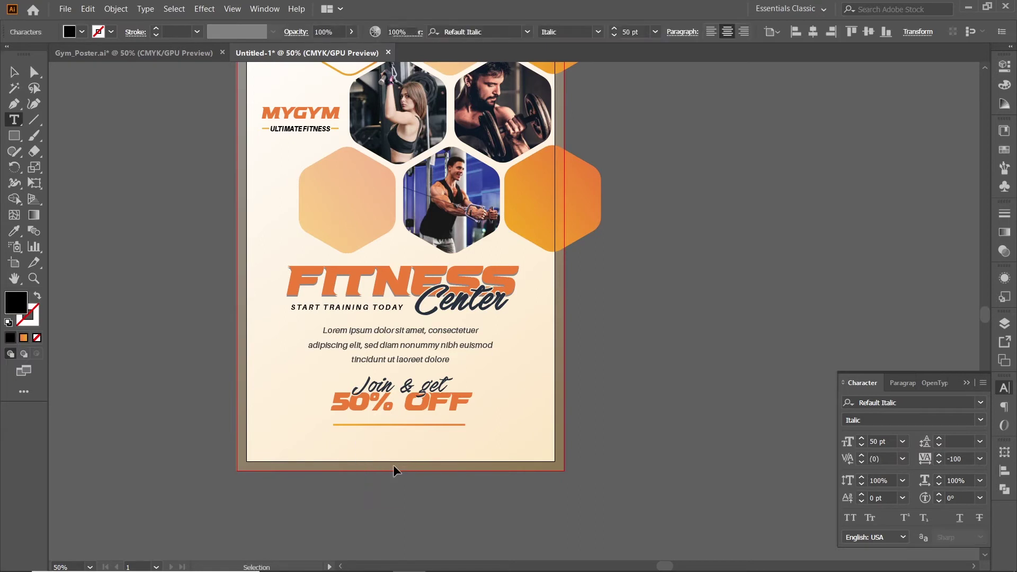
left_click(347, 440)
left_click(901, 403)
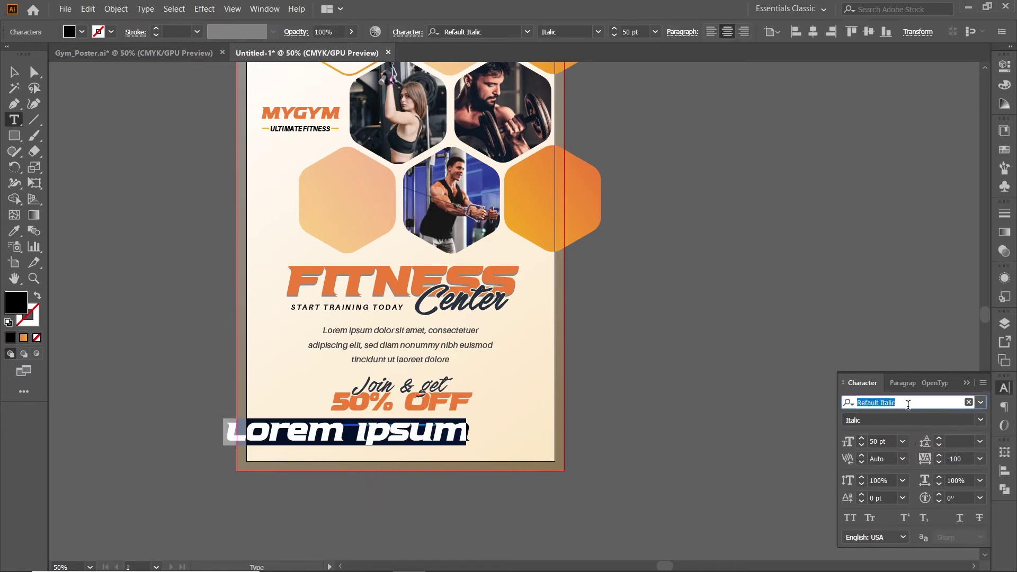
type("ail")
scroll(748, 530, "down", 3)
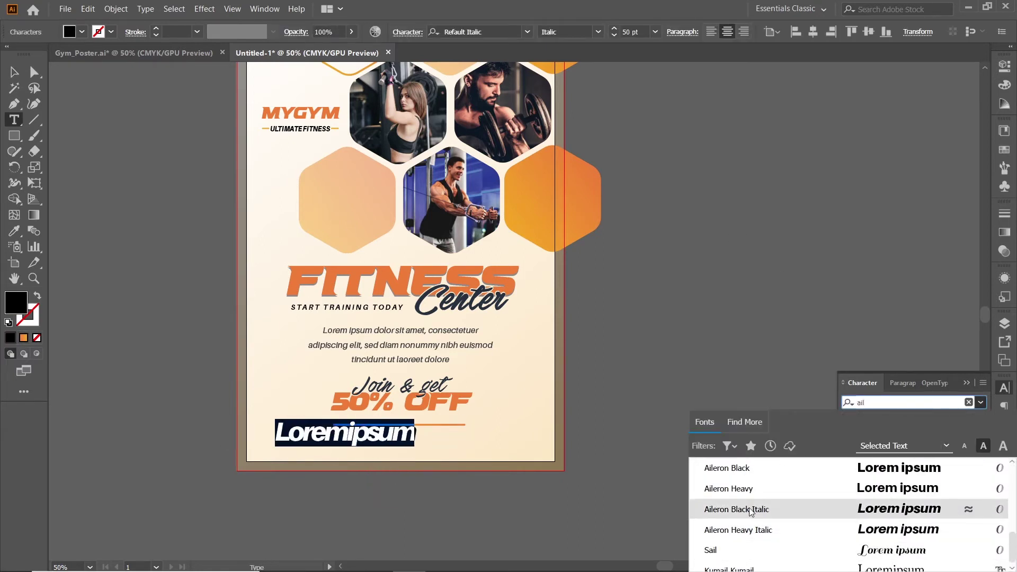
left_click(748, 528)
Step: Set the placeholder text's tracking to 600 and its font size to 22 pt
type("6")
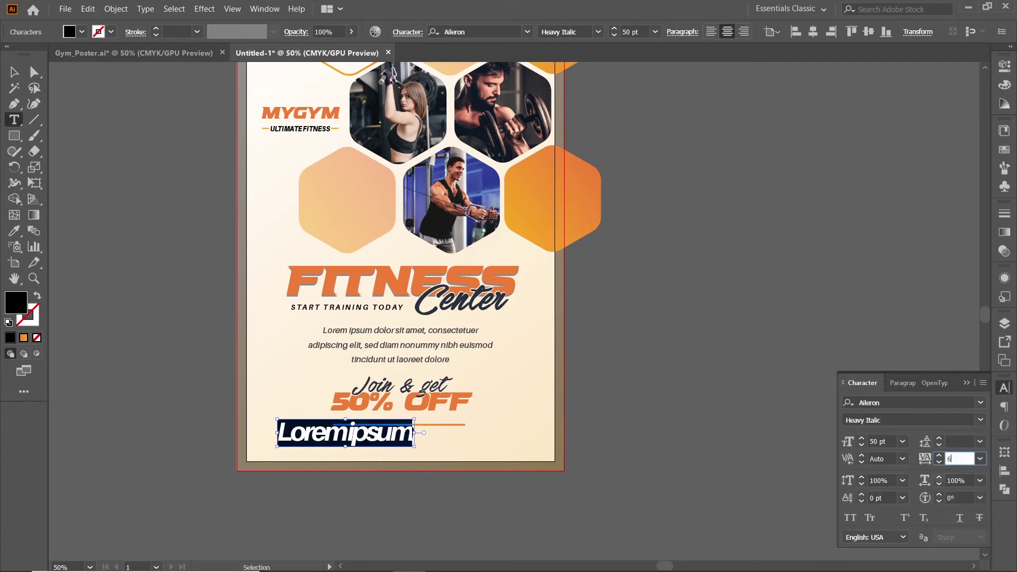
type("00")
key("Return")
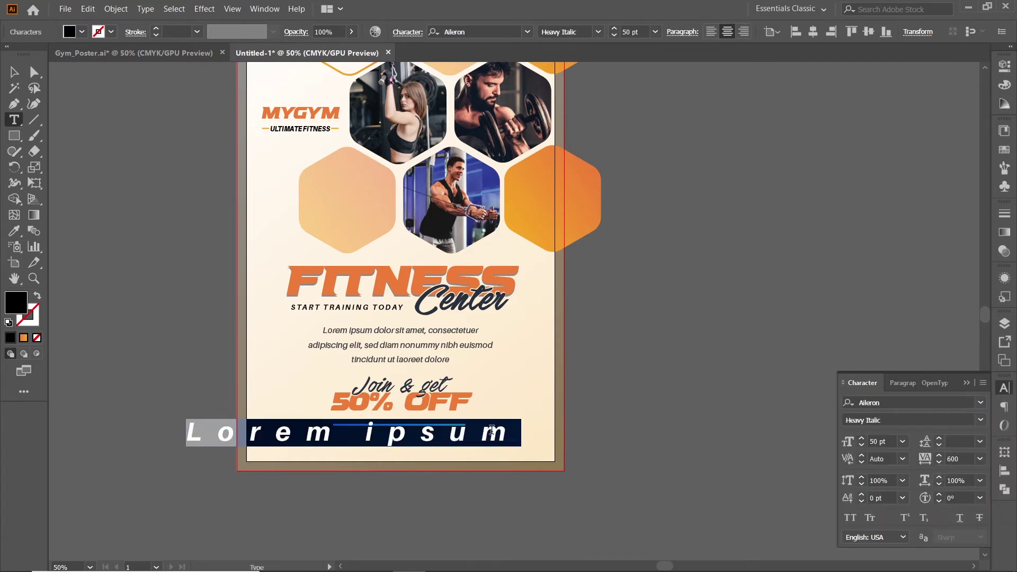
left_click(849, 443)
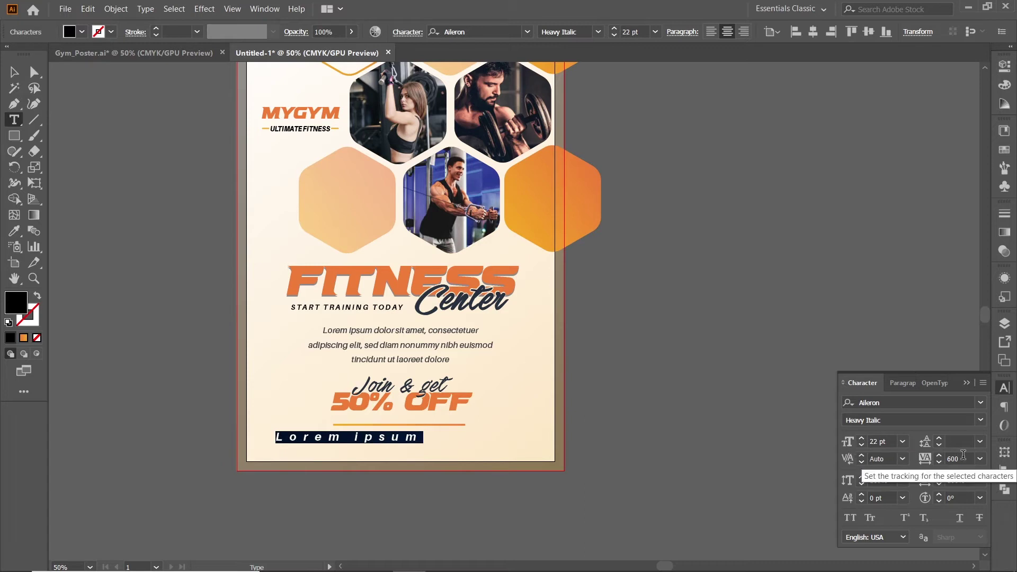
Step: Replace the placeholder text with the gym's phone number
left_click(395, 437)
key("ctrl+a")
type("+1 234")
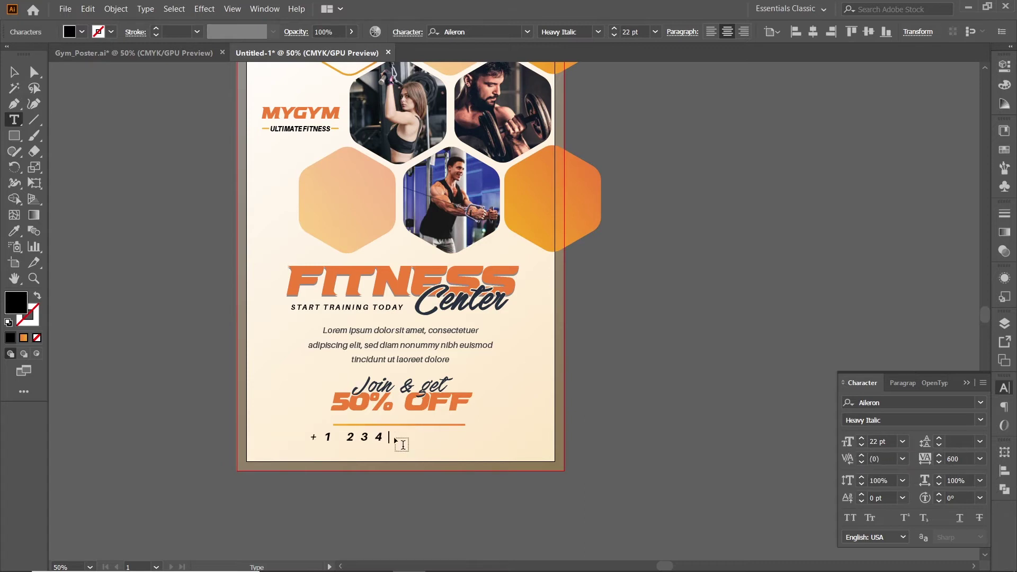
type("5 6789")
key("Escape")
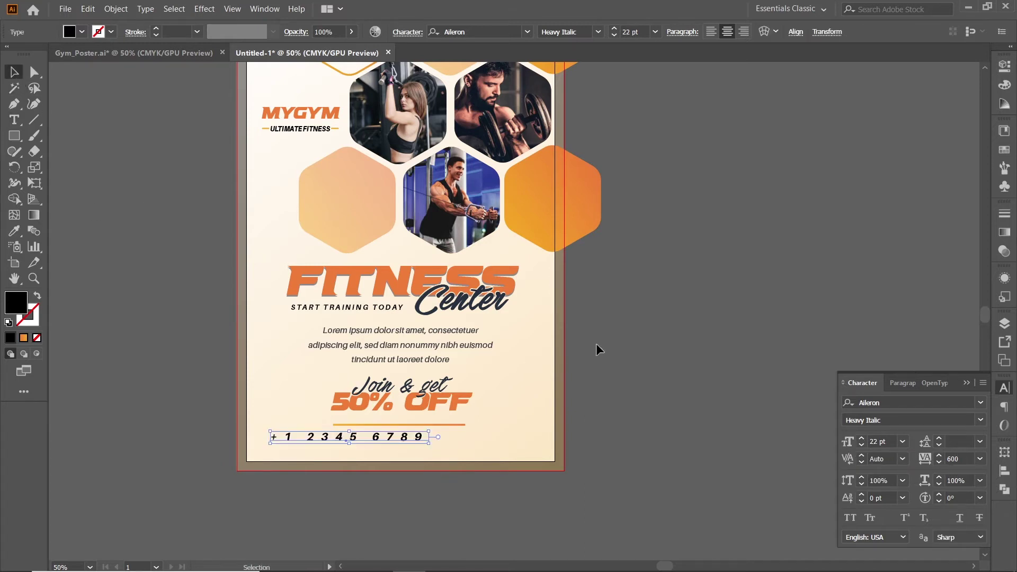
Step: Center the phone number horizontally on the artboard, nudge it slightly down and deselect it
left_click(1005, 471)
left_click(874, 475)
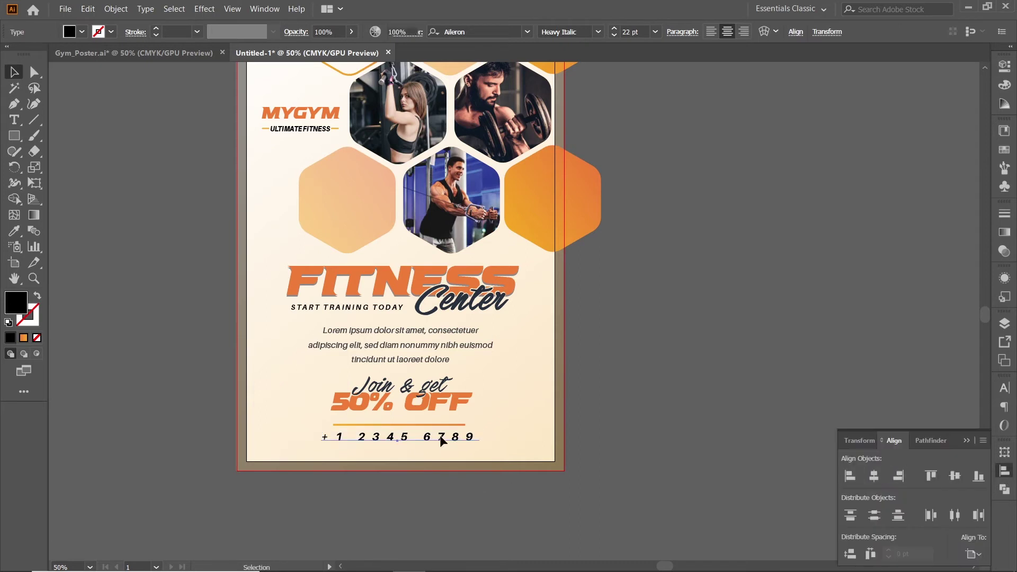
left_click(444, 501)
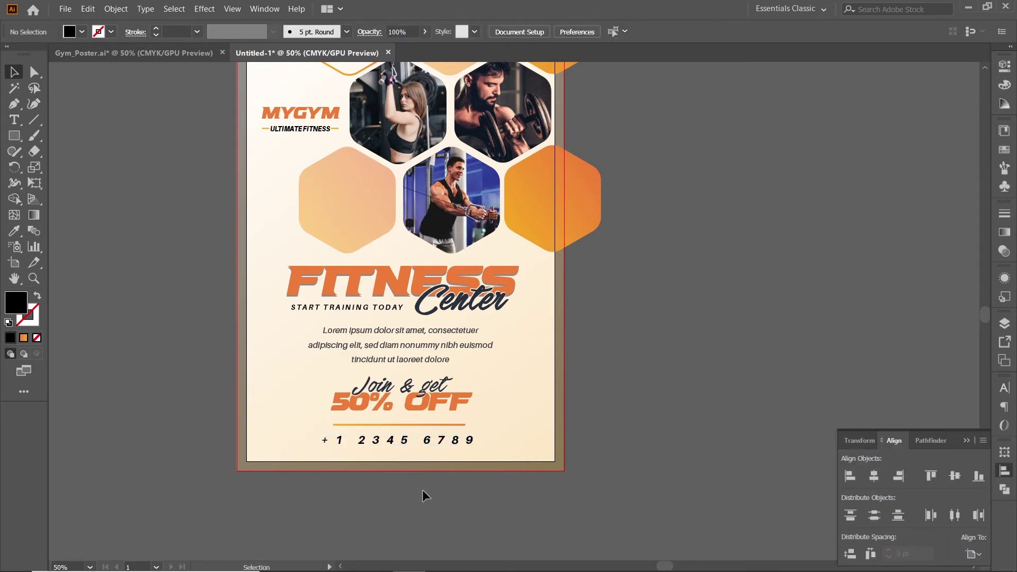
Step: Copy the phone number, rotate the copy to read vertically upward and place it inside the poster's right edge
left_click_drag(545, 441, 571, 439)
left_click_drag(658, 447, 578, 360)
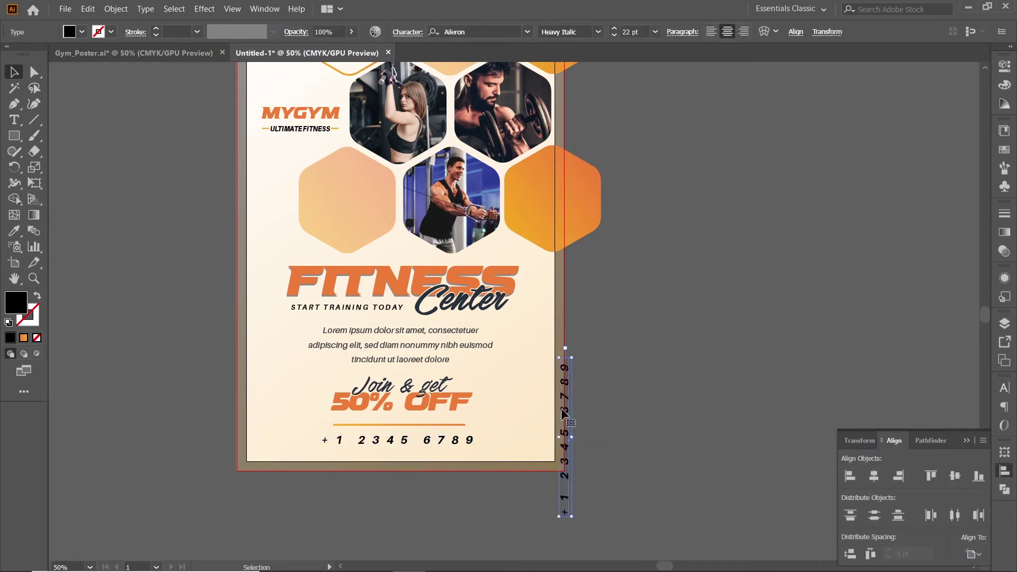
left_click_drag(571, 432, 539, 372)
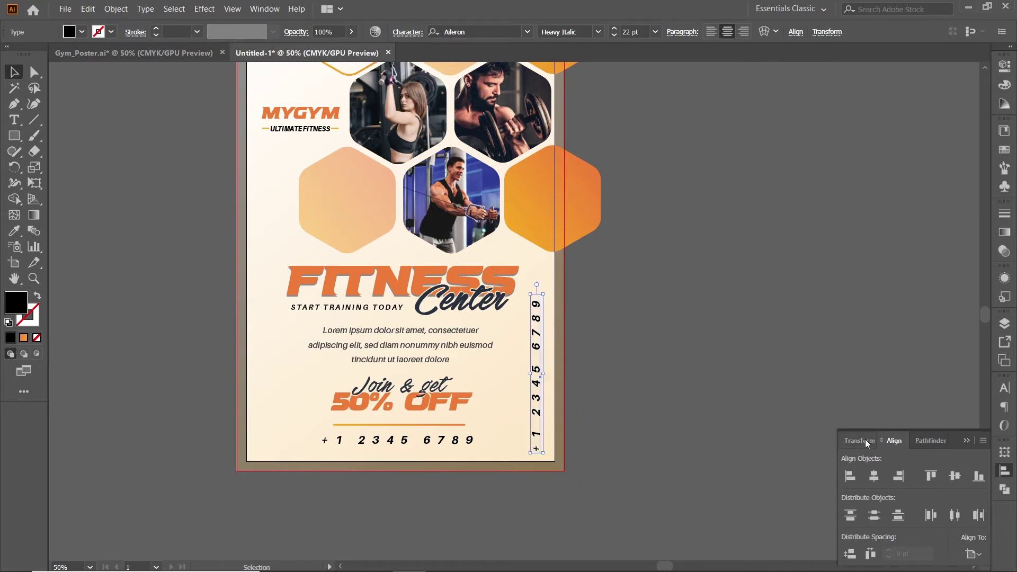
Step: Set the vertical text's font size to 12 pt and its style to SemiBold Italic
left_click(1005, 388)
double_click(882, 442)
type("12")
key("Return")
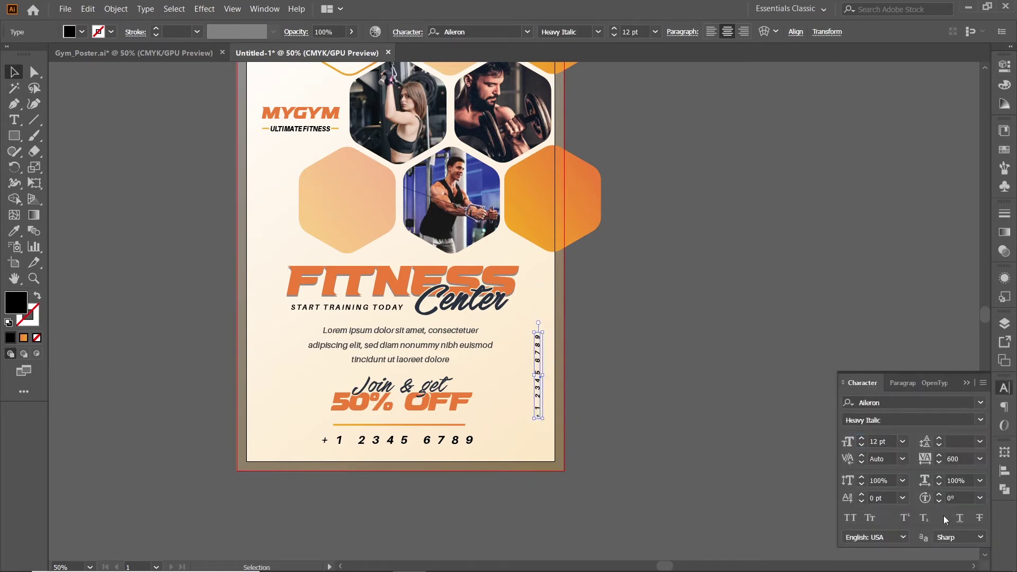
left_click(980, 420)
left_click(900, 306)
left_click(980, 420)
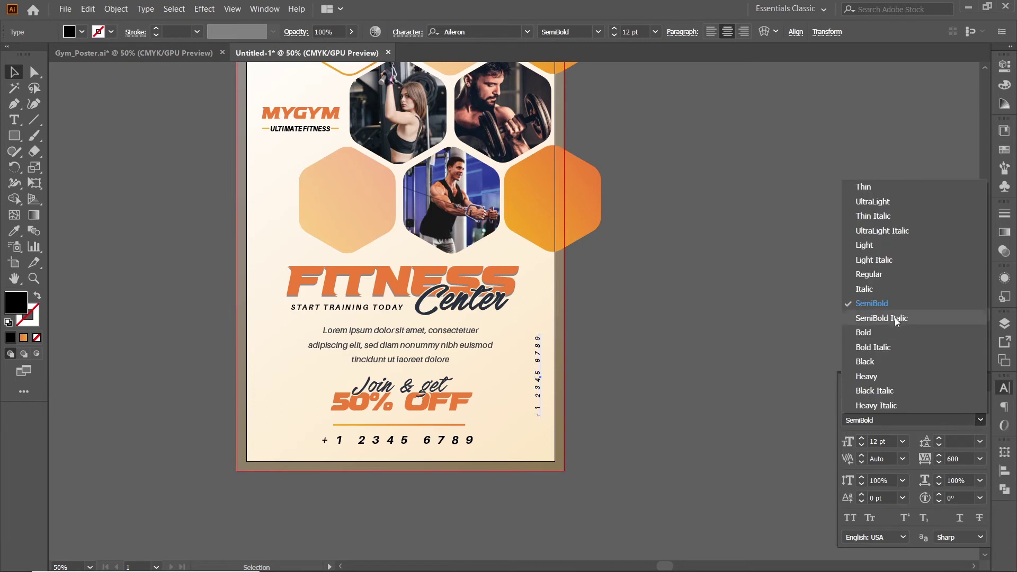
left_click(896, 319)
Step: Replace the vertical text with the website address hamidesigner.com
double_click(540, 414)
key("ctrl+a")
type("ham")
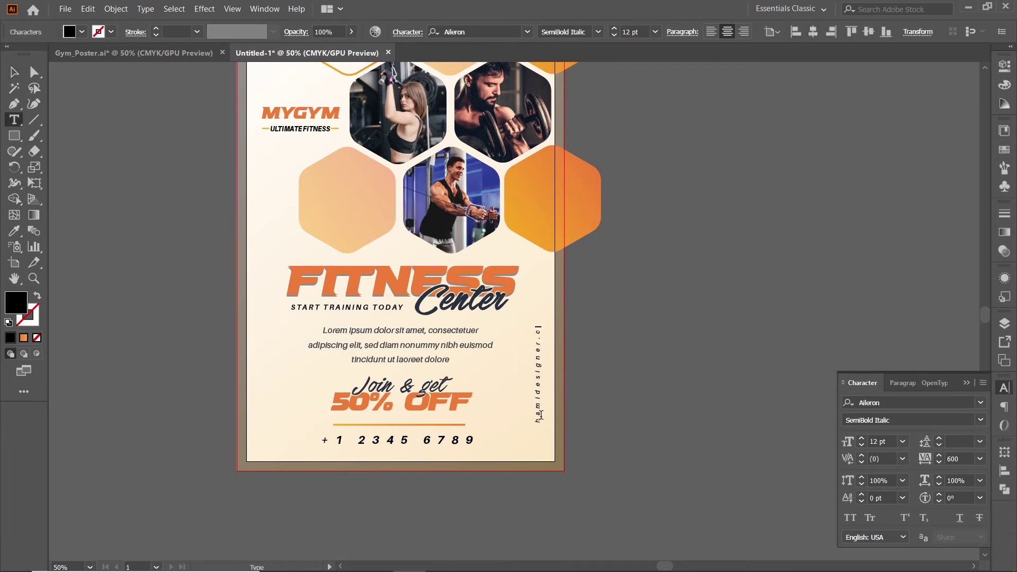
key("Escape")
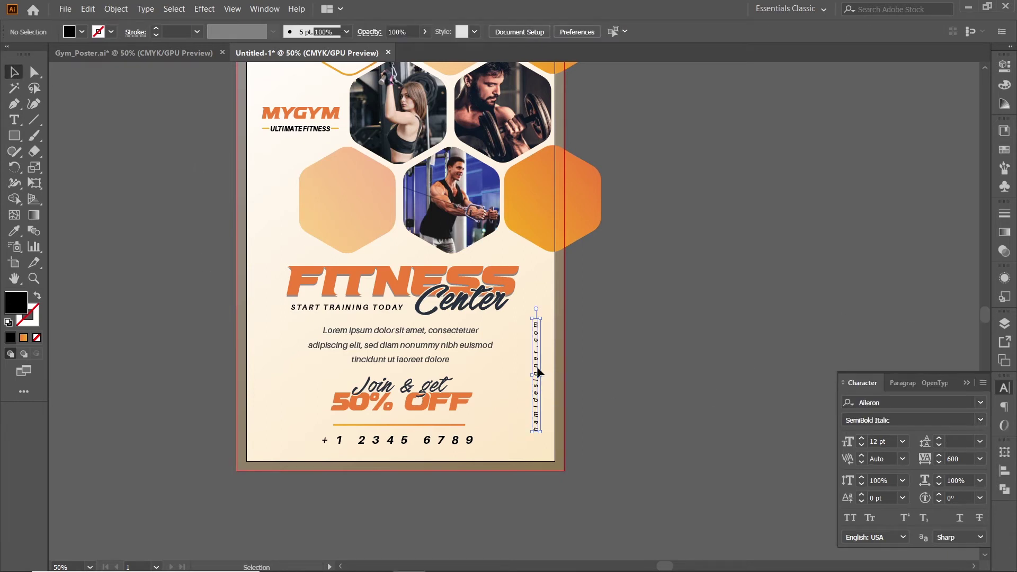
Step: Copy the vertical website text to the poster's left edge, change the copy to Follow Us and set its tracking to 0
left_click_drag(537, 369, 267, 370)
double_click(267, 371)
key("ctrl+a")
type("fo")
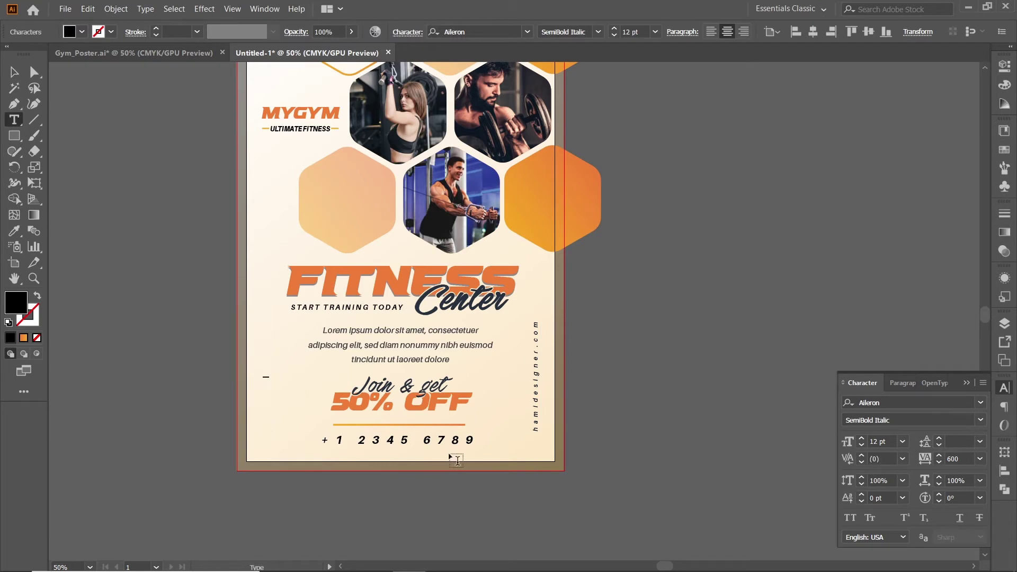
key("ctrl+a")
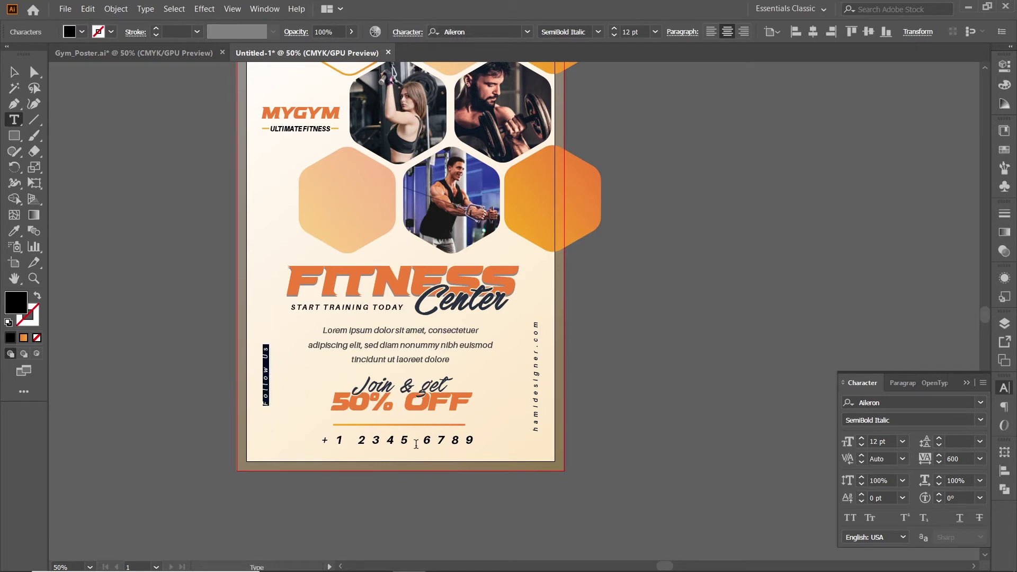
type("0")
key("Return")
key("Escape")
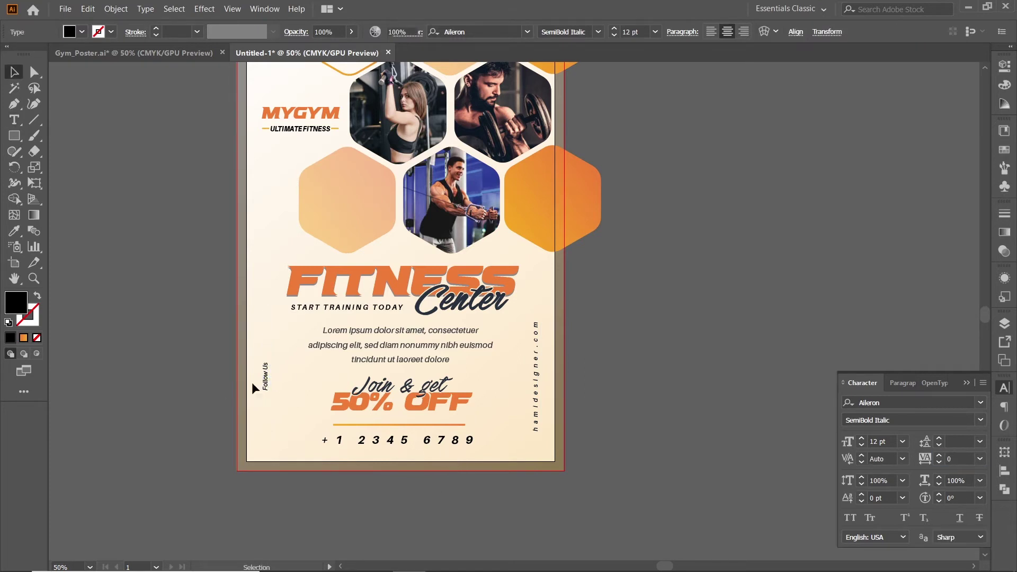
Step: Move Follow Us slightly up and draw a short vertical line beneath it with a 2 pt stroke
left_click(253, 413)
key("backslash")
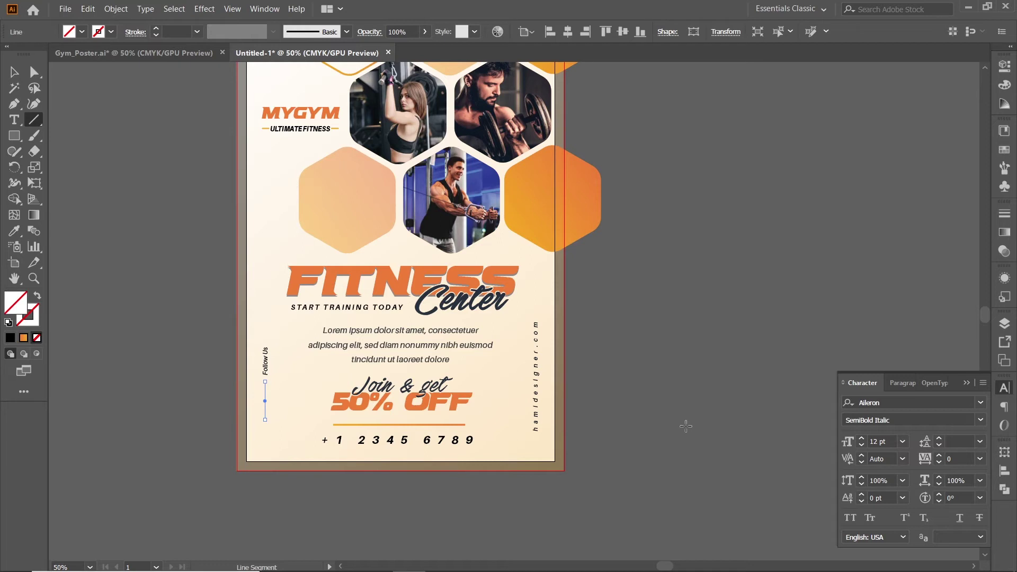
left_click(1005, 214)
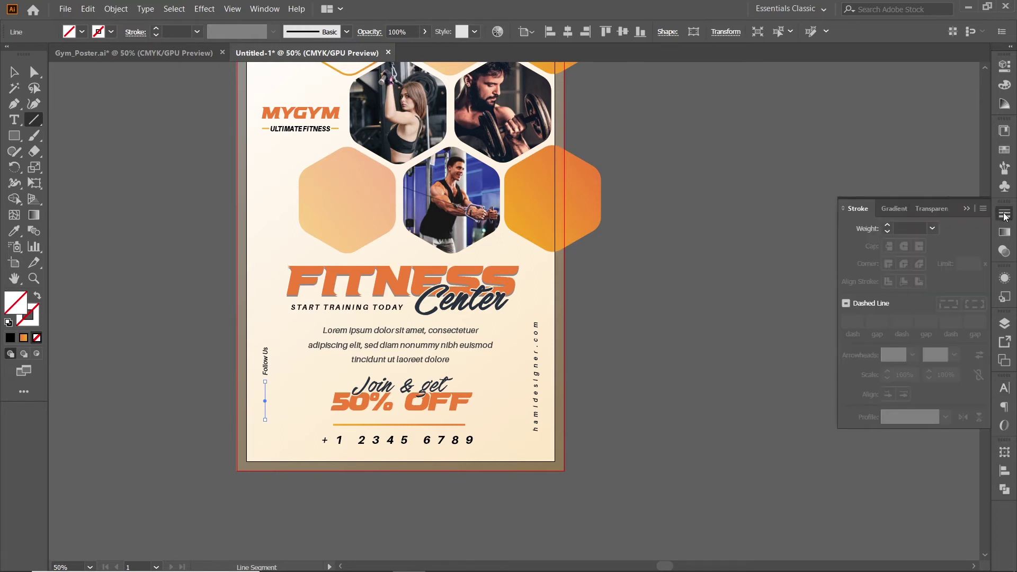
left_click(888, 226)
left_click(887, 226)
left_click(887, 225)
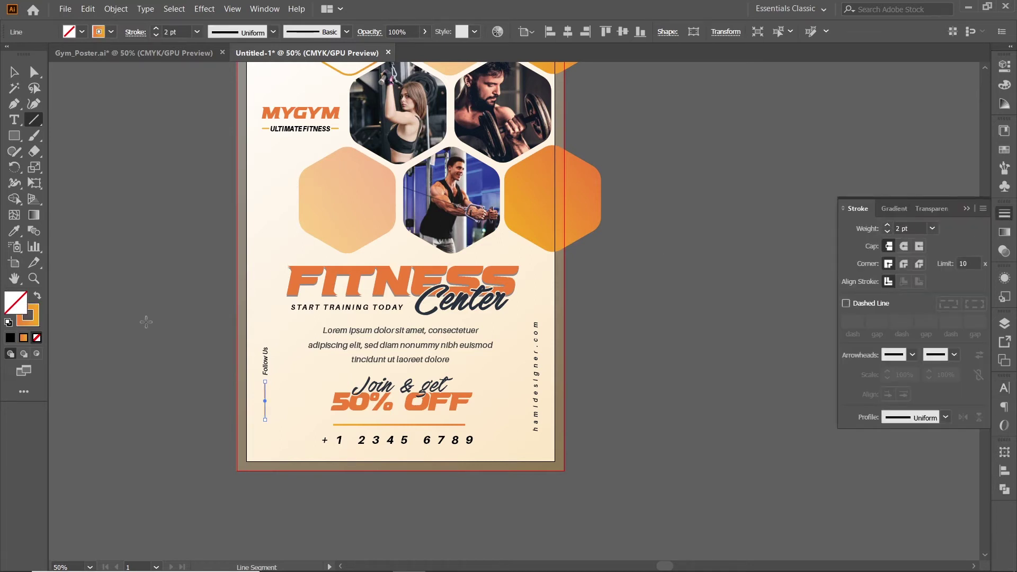
Step: Give the vertical line no fill and a dark navy stroke sampled from the palette swatch above the artboard
left_click(34, 323)
left_click(15, 233)
left_click(82, 31)
left_click(36, 56)
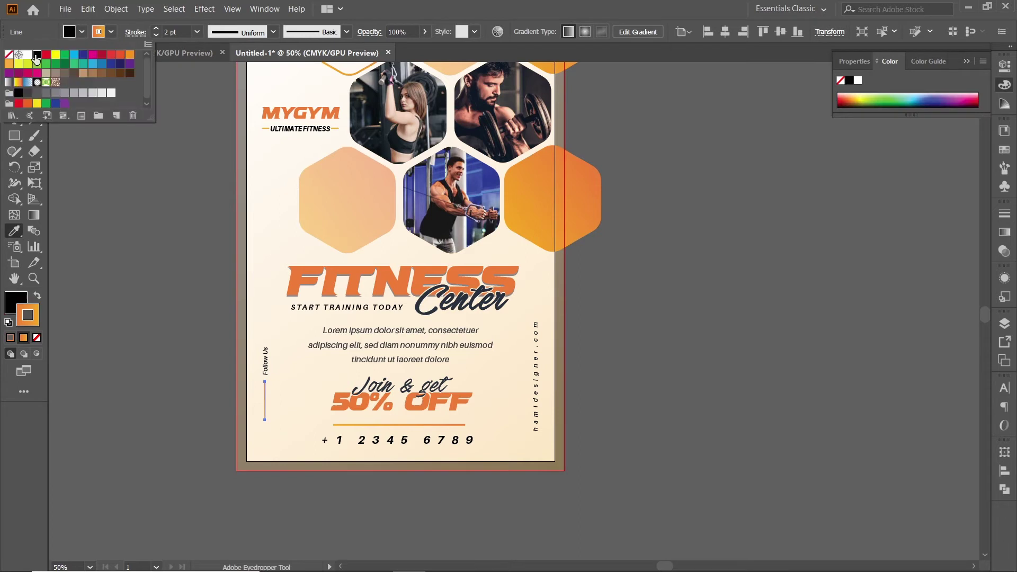
left_click(37, 296)
left_click(37, 296)
left_click(12, 300)
left_click(37, 338)
left_click(35, 322)
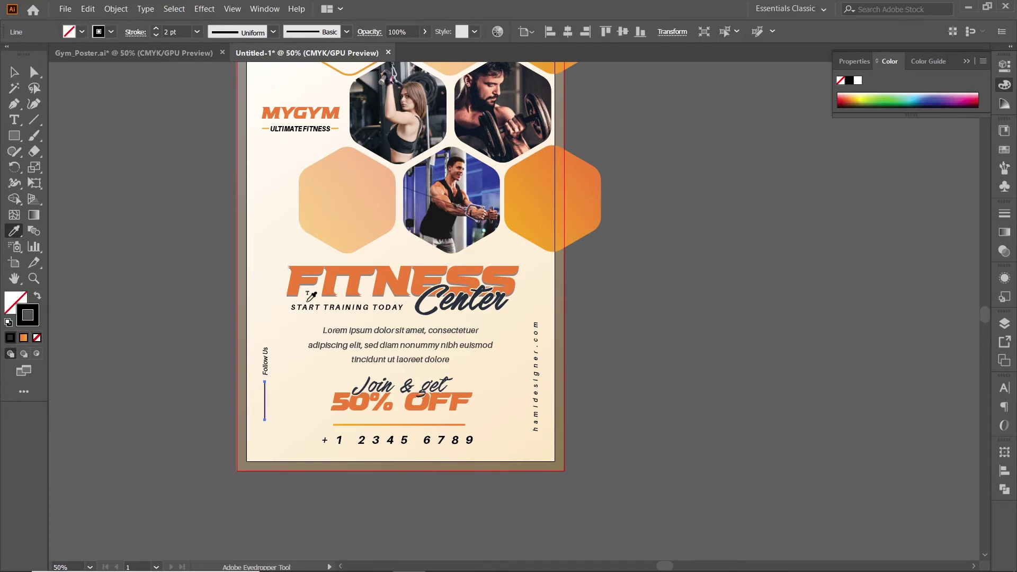
scroll(371, 286, "up", 4)
scroll(127, 210, "down", 2)
key("v")
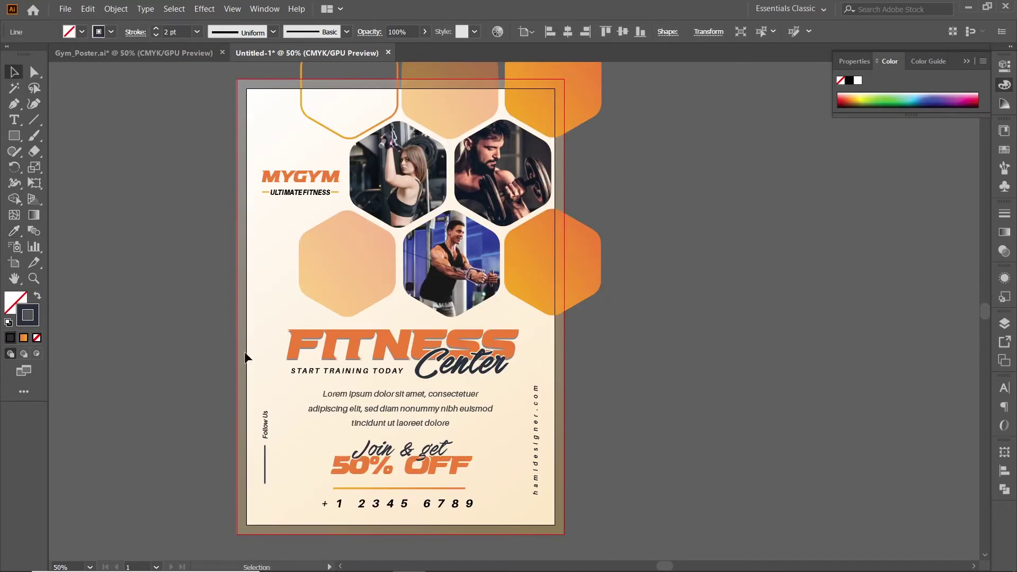
Step: Reduce the vertical line's stroke to 1 pt and add a solid triangular arrowhead at its lower end
scroll(249, 360, "down", 2)
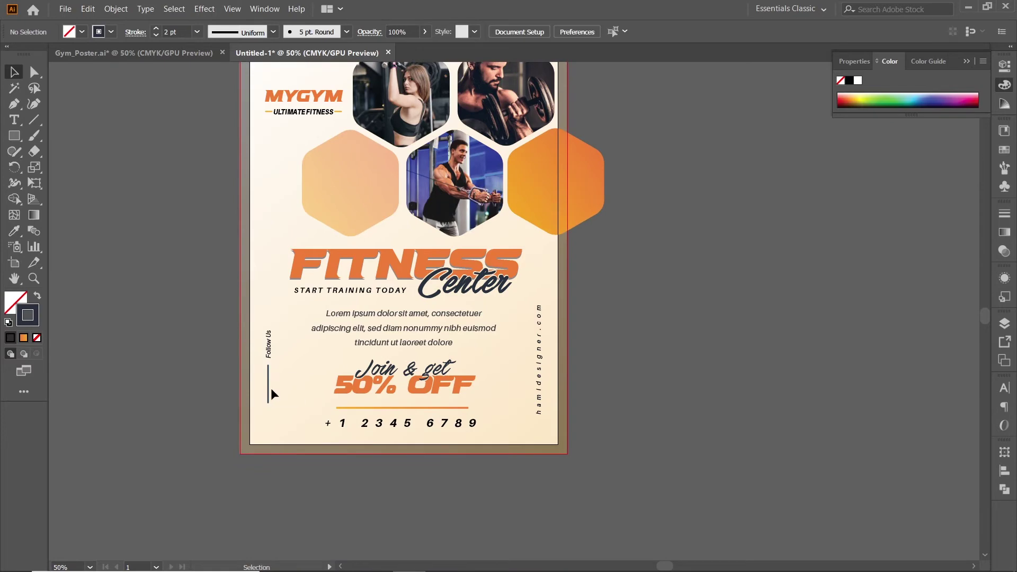
left_click(1004, 214)
left_click(955, 354)
left_click(897, 532)
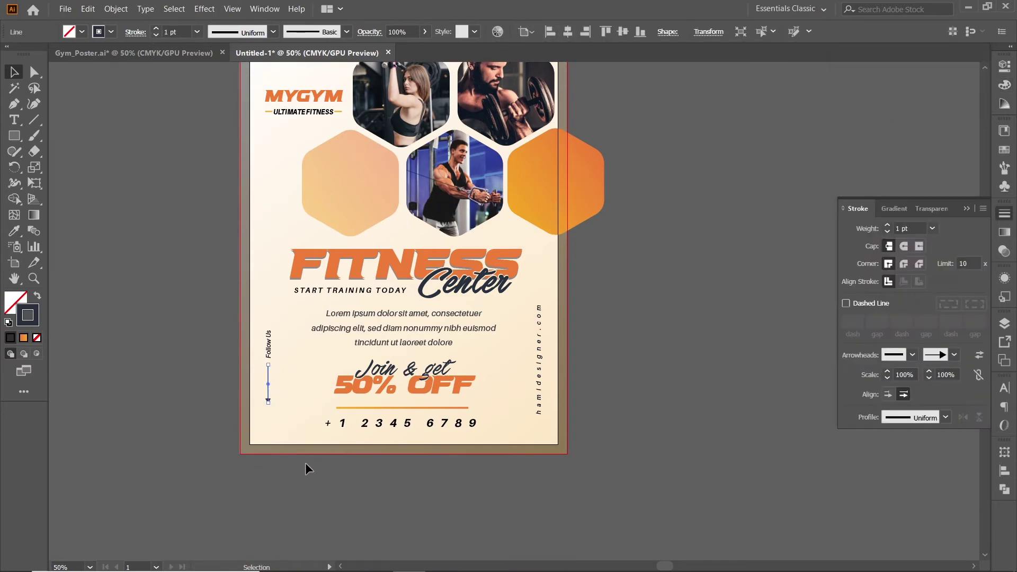
Step: Shorten the arrow line and move it up so it sits just beneath Follow Us
scroll(268, 382, "up", 4)
key("a")
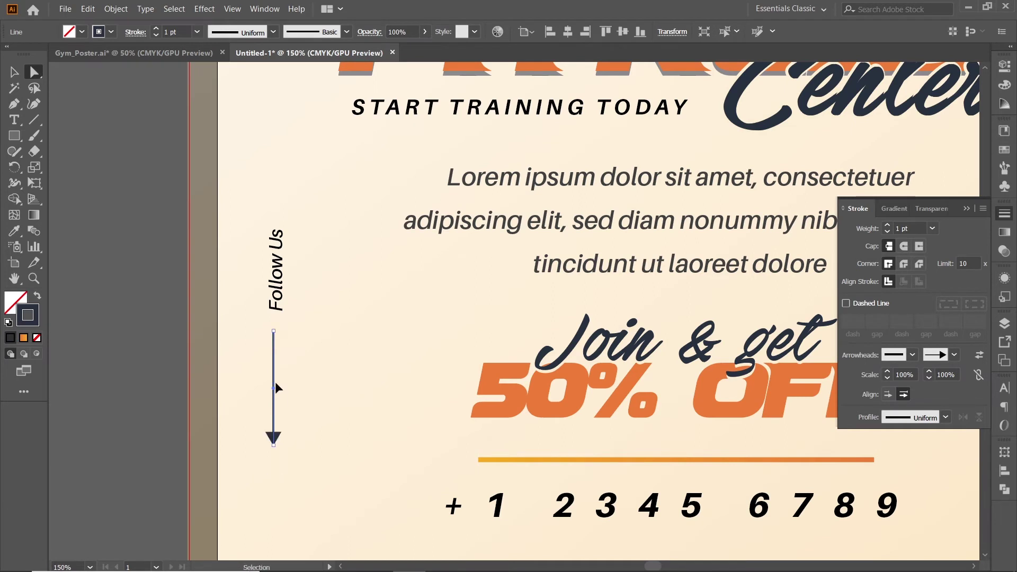
left_click_drag(274, 332, 273, 367)
key("v")
left_click(285, 384)
left_click_drag(274, 428, 274, 386)
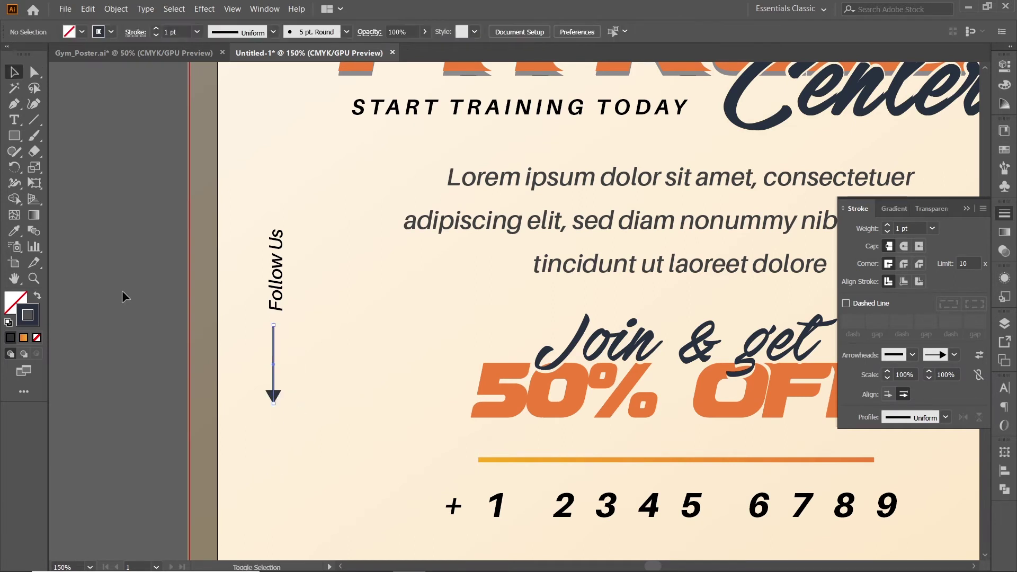
Step: Create a square 6 pt wide and 6 pt high below the arrow using the Rectangle tool
left_click_drag(16, 135, 45, 138)
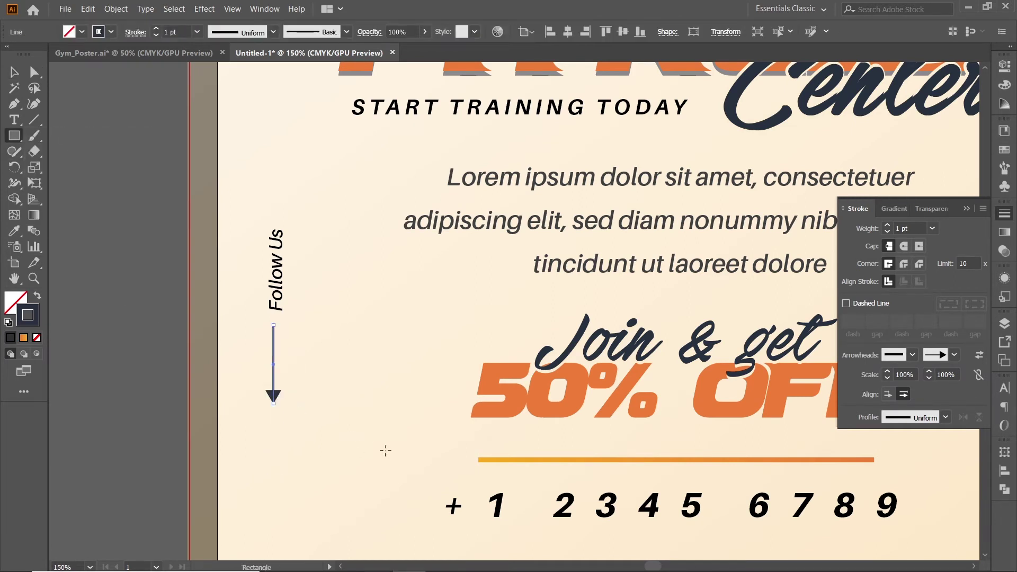
scroll(386, 451, "down", 1)
left_click(302, 443)
key("Tab")
type("6")
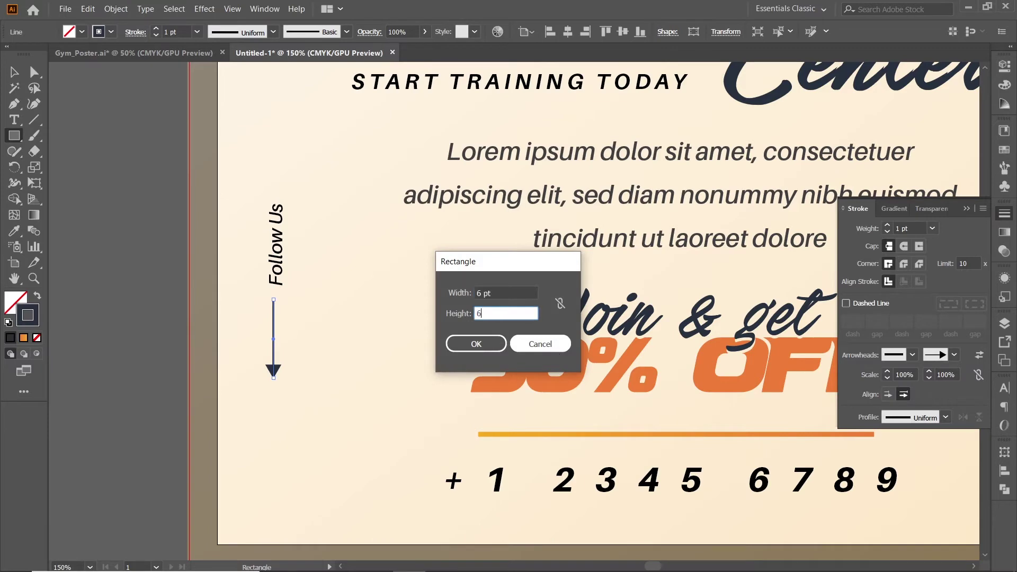
key("Tab")
key("Tab")
key("Return")
Step: Fill the small square with the poster's orange gradient and no stroke using the Eyedropper
scroll(238, 307, "down", 1)
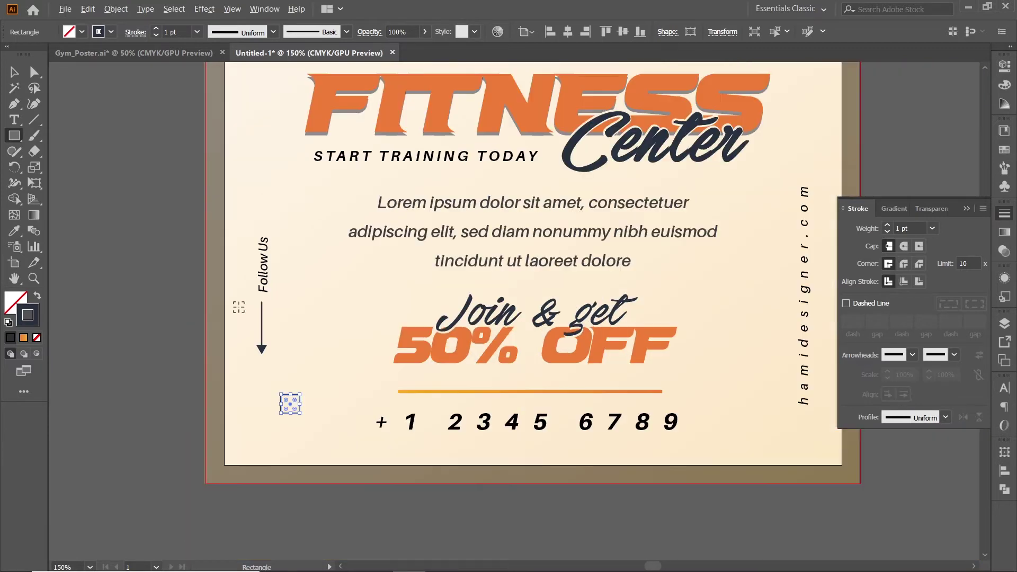
scroll(318, 329, "up", 1)
scroll(363, 343, "down", 1)
scroll(365, 342, "up", 1)
key("i")
left_click(707, 154)
key("v")
scroll(262, 375, "up", 1)
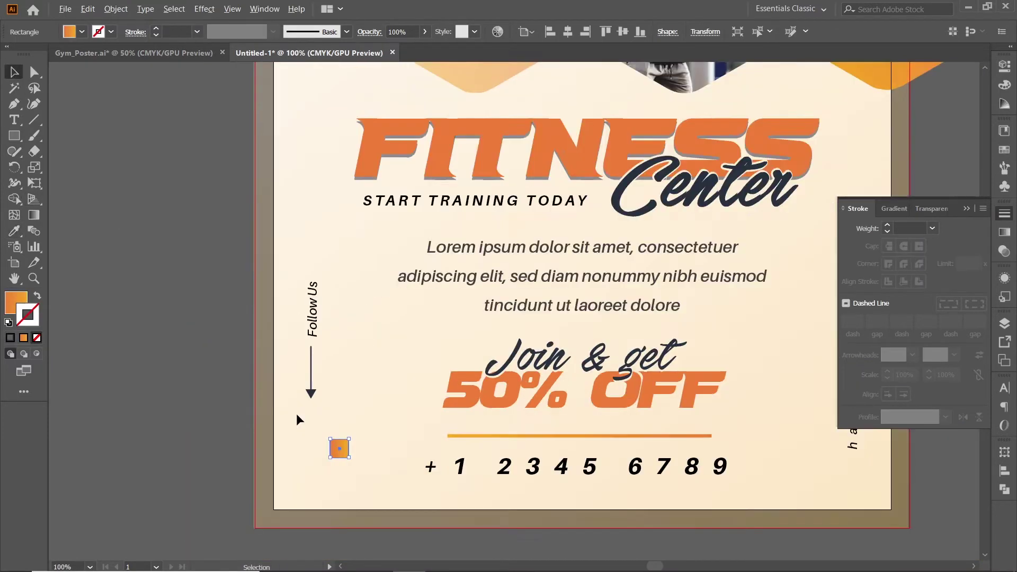
Step: Place the small gradient square directly under the arrow and set its corner radius to 6 pt
scroll(297, 418, "up", 2)
left_click_drag(349, 463, 310, 412)
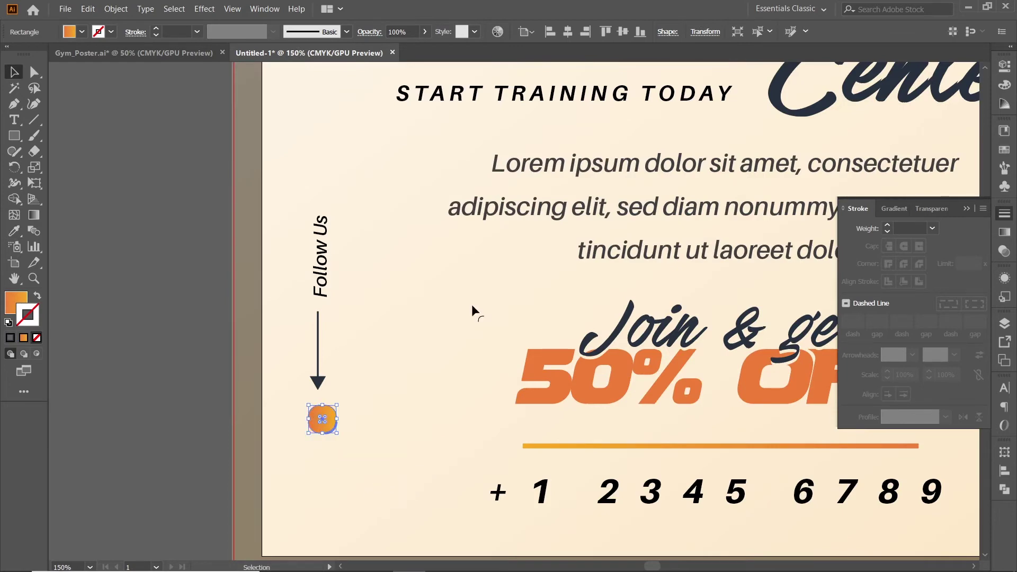
key("ctrl+shift+a")
scroll(320, 427, "up", 3)
left_click_drag(332, 412, 371, 403)
key("a")
left_click(536, 34)
type("6")
key("Return")
Step: Rotate a copy of the rounded square 45° over the original and swap its gradient fill to the stroke
key("v")
left_click_drag(413, 366, 416, 400)
left_click_drag(384, 404, 326, 405)
left_click(37, 296)
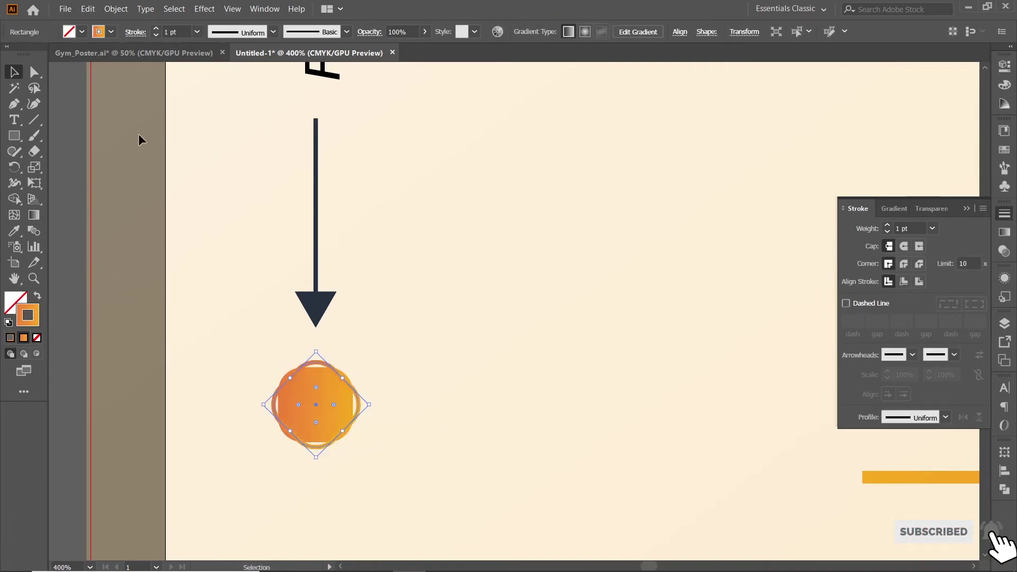
Step: Set the rotated outline's stroke to 0.5 pt and recolour both of its gradient stops with the arrow's dark navy
left_click(157, 35)
key("i")
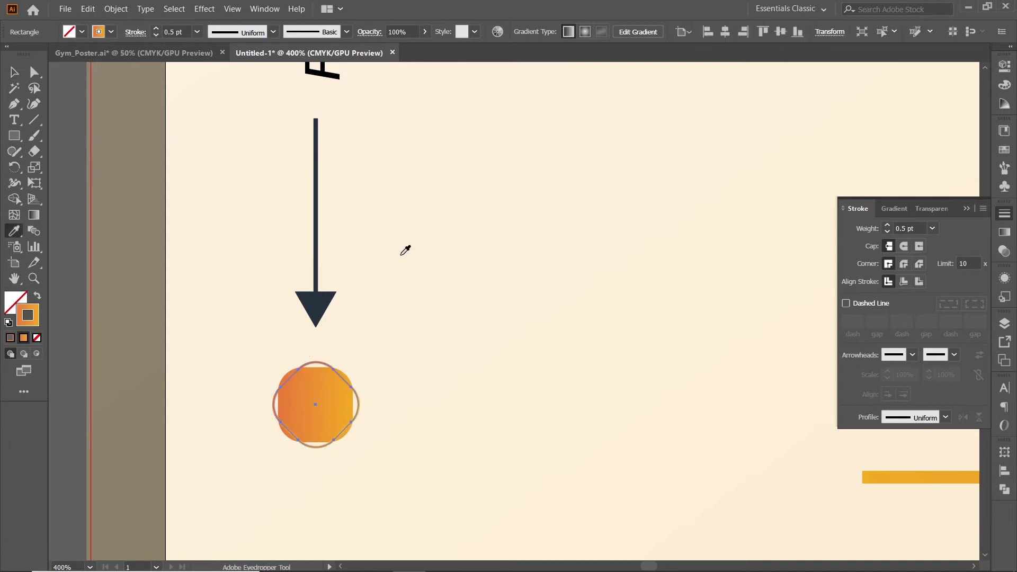
left_click(320, 298)
left_click(1005, 232)
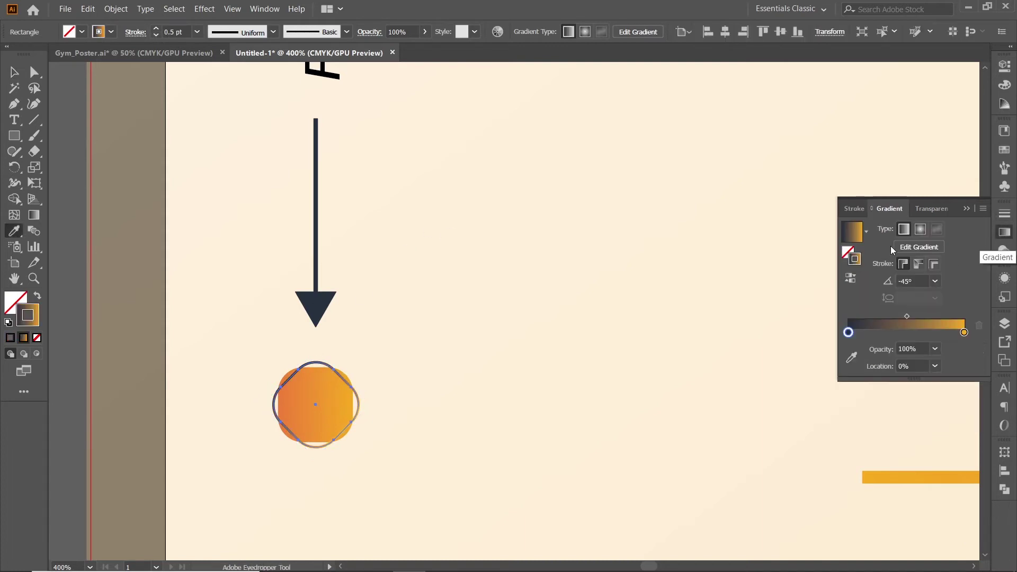
left_click(963, 333)
left_click(311, 309)
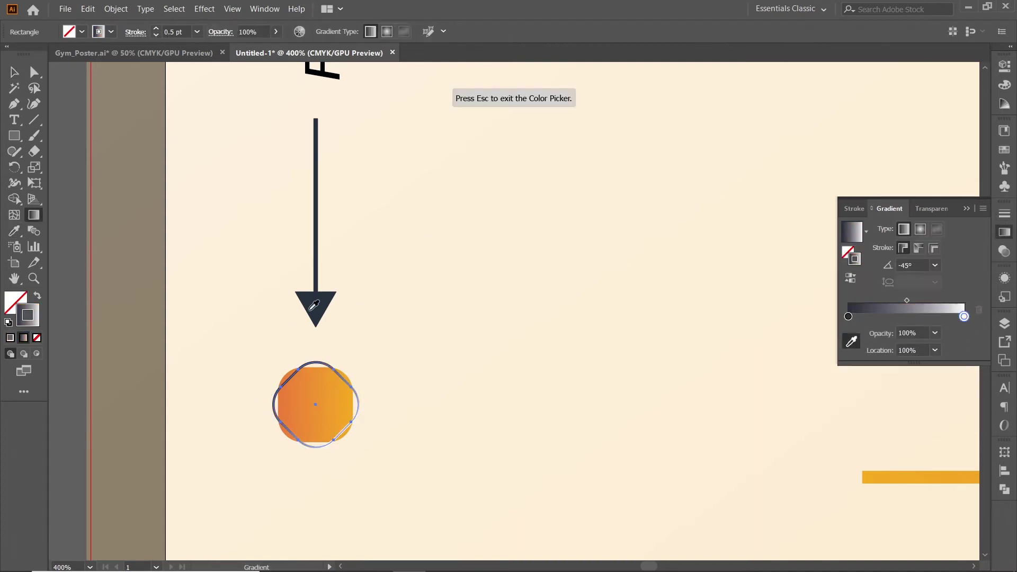
left_click(316, 259)
key("v")
left_click_drag(339, 428, 399, 377)
left_click(103, 419)
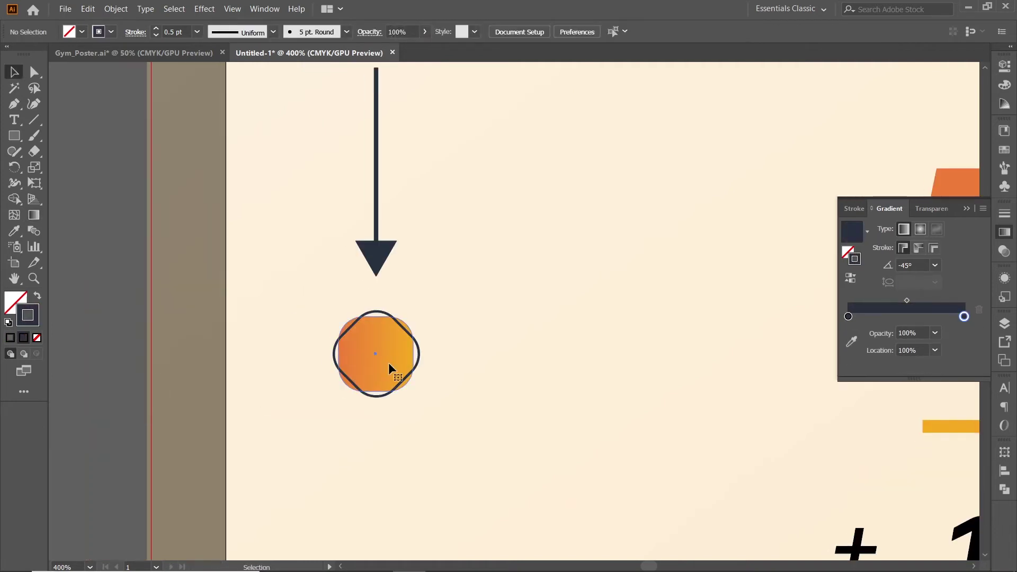
Step: Arrange the orange gradient square in front of the navy outline
left_click(390, 363)
left_click(102, 370)
left_click(418, 364)
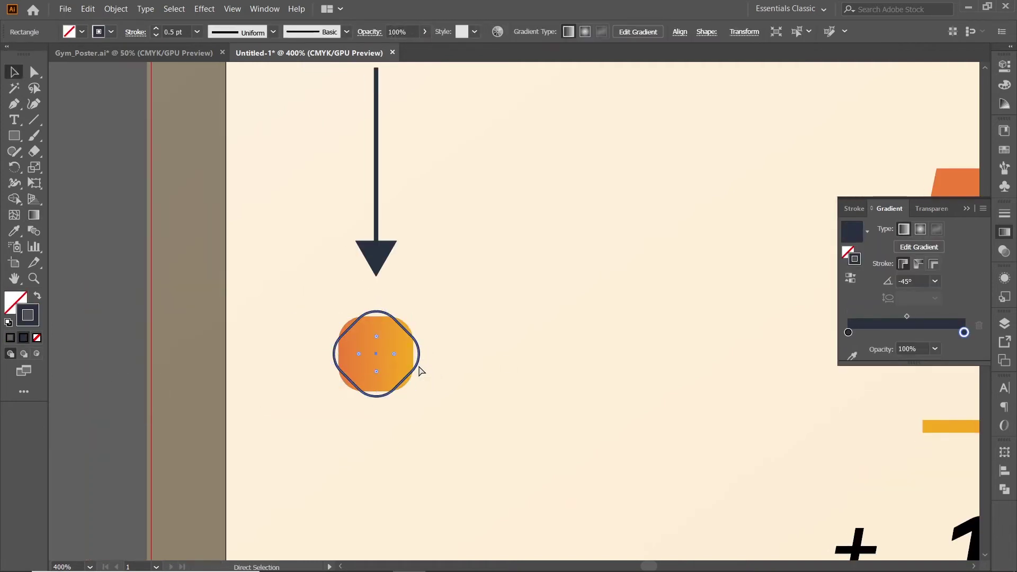
left_click_drag(405, 419, 417, 355)
left_click_drag(329, 246, 384, 341)
left_click(401, 348)
Step: Switch to the Font Awesome cheatsheet in the browser and search the Solid icons for face
left_click(14, 122)
left_click(377, 564)
scroll(610, 244, "down", 1)
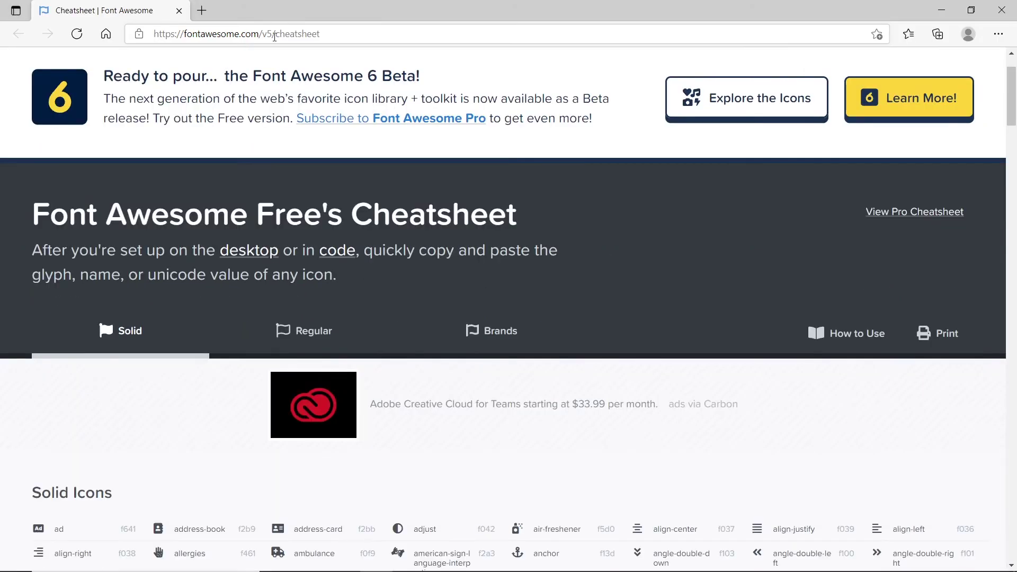
left_click(275, 36)
scroll(547, 366, "down", 6)
key("ctrl+f")
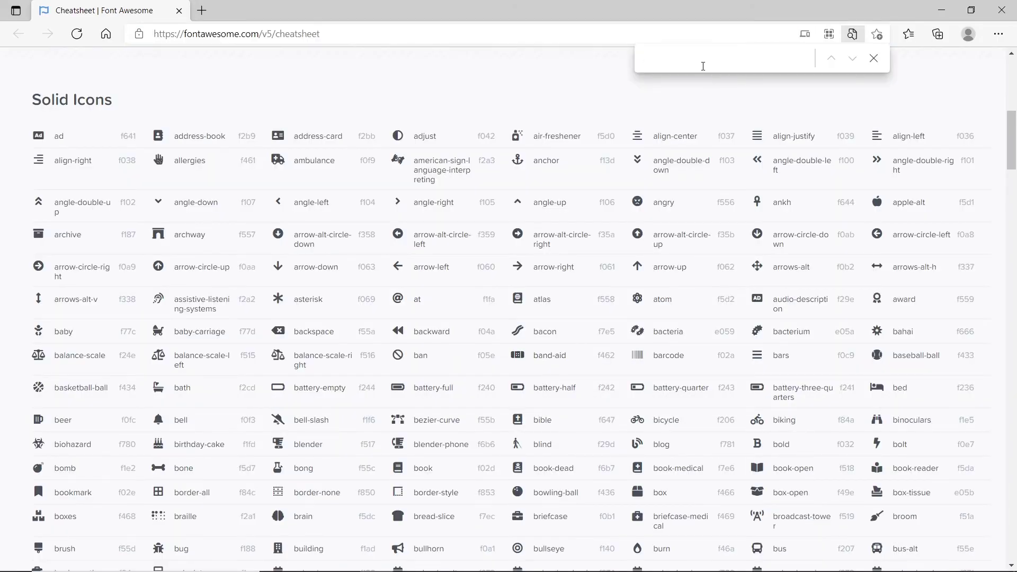
type("face")
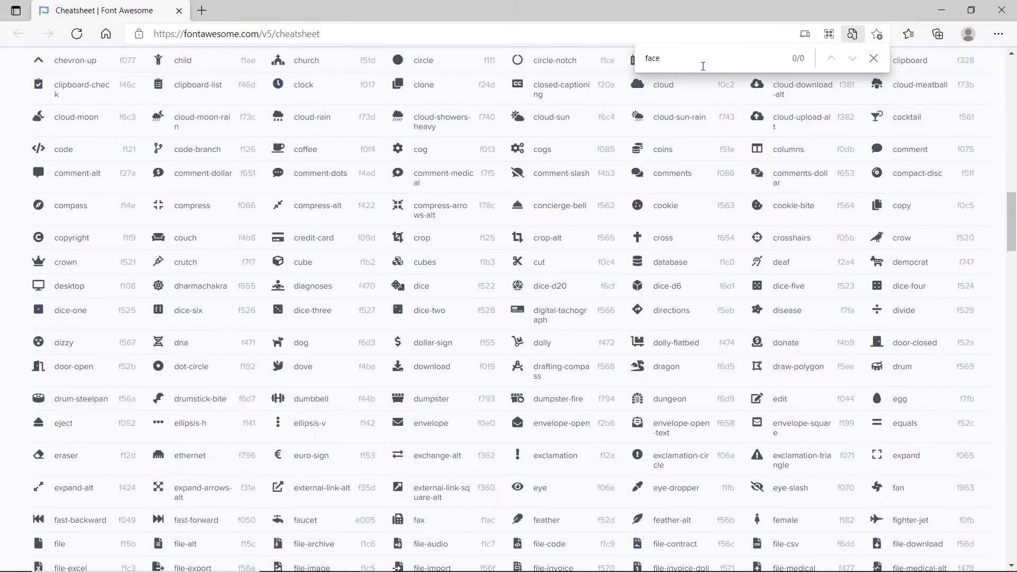
Step: Show the Brands icons on the cheatsheet, search for facebook and copy the facebook-f glyph
key("BackSpace")
key("BackSpace")
key("BackSpace")
key("BackSpace")
scroll(294, 348, "down", 3)
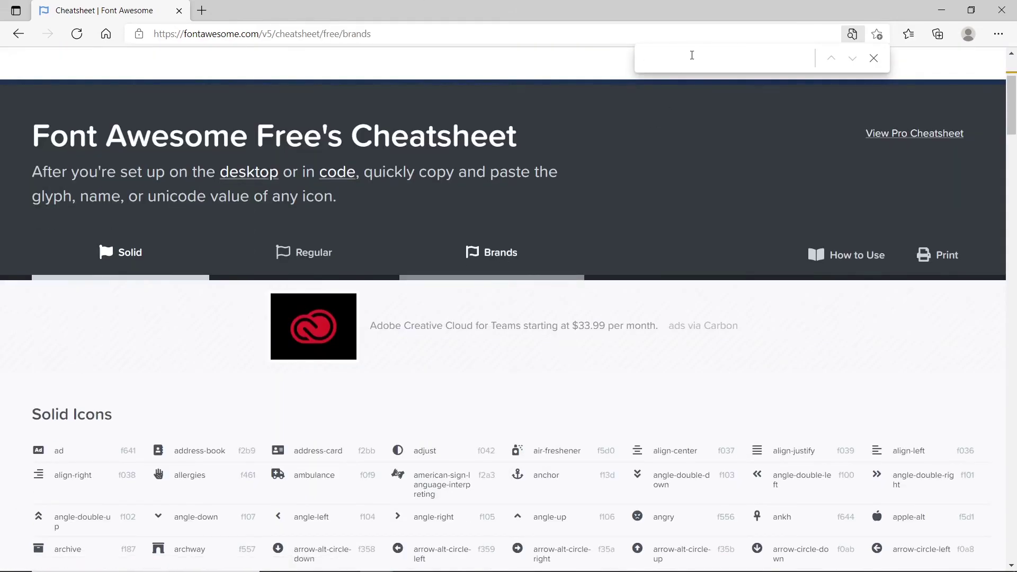
type("facebook")
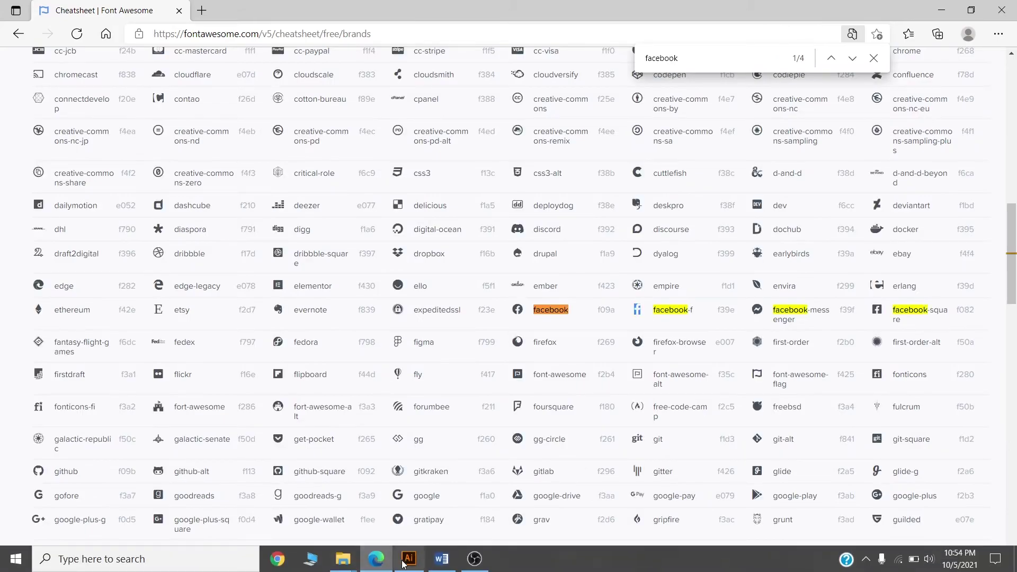
Step: Switch back to Illustrator, paste the glyph as text on the gradient square and set its font to Font Awesome 5 Brands Regular
left_click(407, 557)
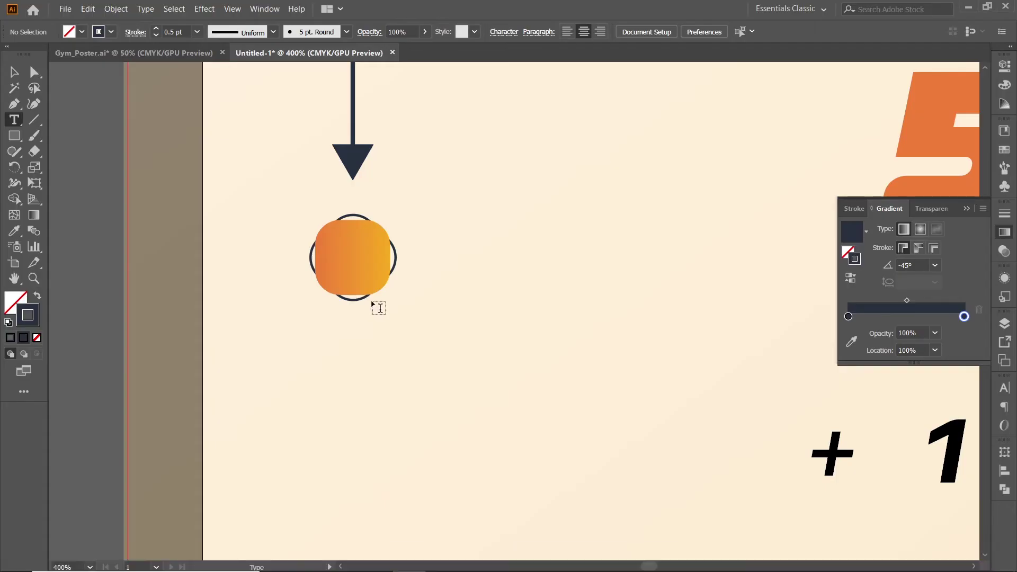
left_click(350, 259)
type("☒")
key("ctrl+a")
left_click(493, 33)
type("font")
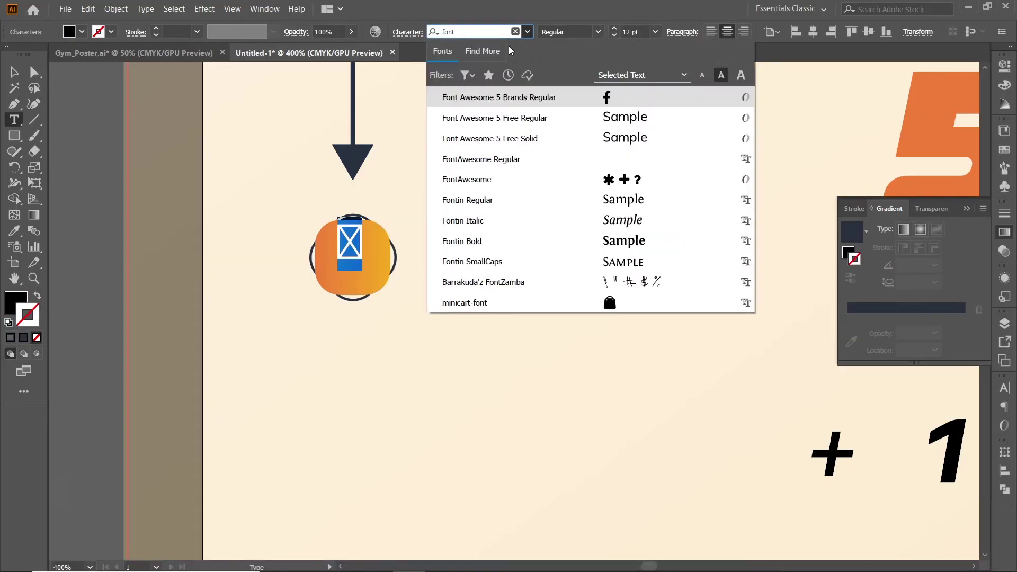
left_click(501, 98)
Step: Centre the Facebook glyph on the gradient square and set its font size to 10 pt
left_click(15, 72)
left_click_drag(350, 241, 352, 255)
left_click(1004, 388)
left_click(476, 307)
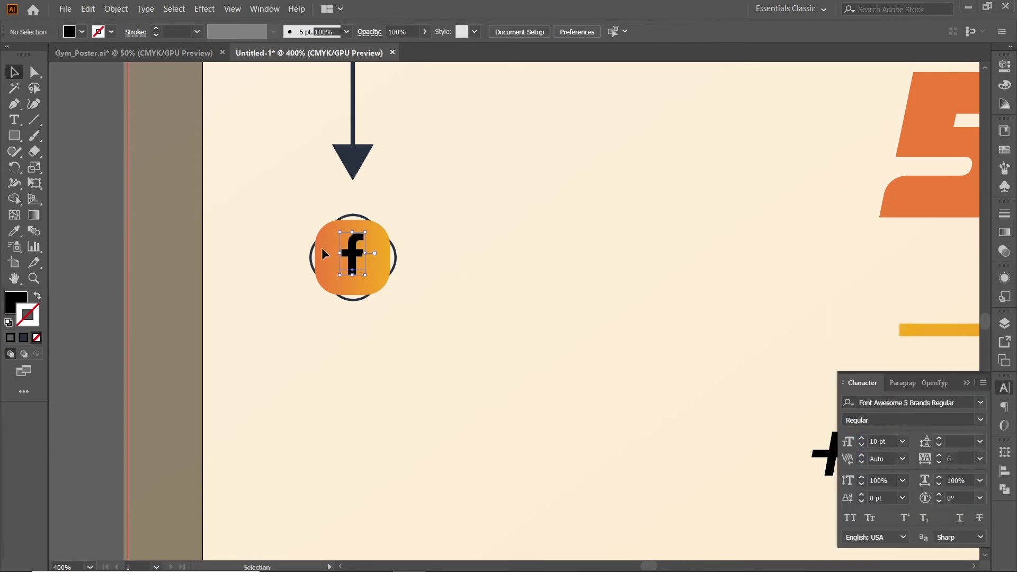
Step: Duplicate the Facebook badge directly below and replace the copy's glyph with the Instagram glyph from the Font Awesome Brands cheatsheet
left_click_drag(283, 201, 352, 397)
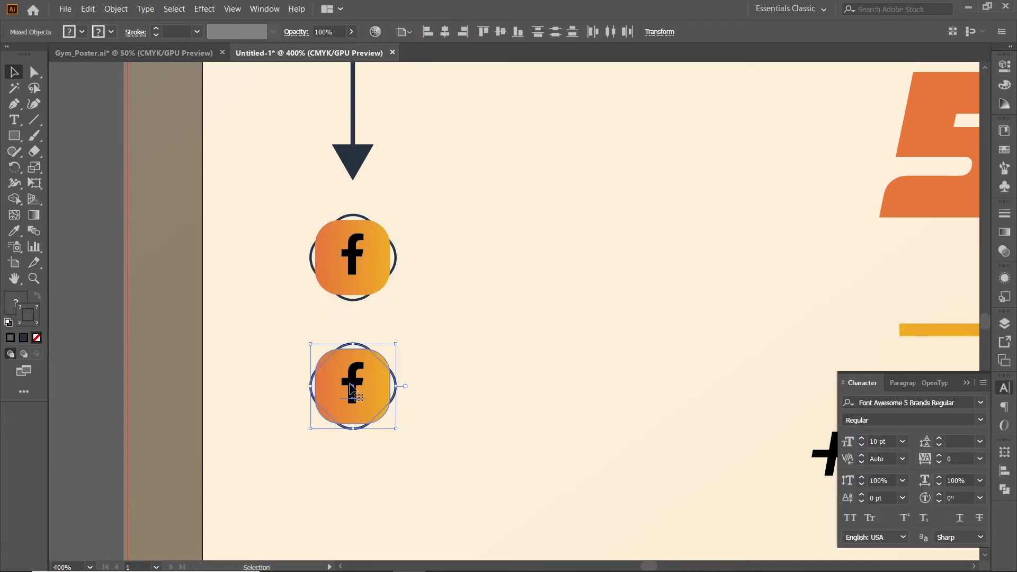
double_click(360, 383)
double_click(361, 383)
left_click(348, 560)
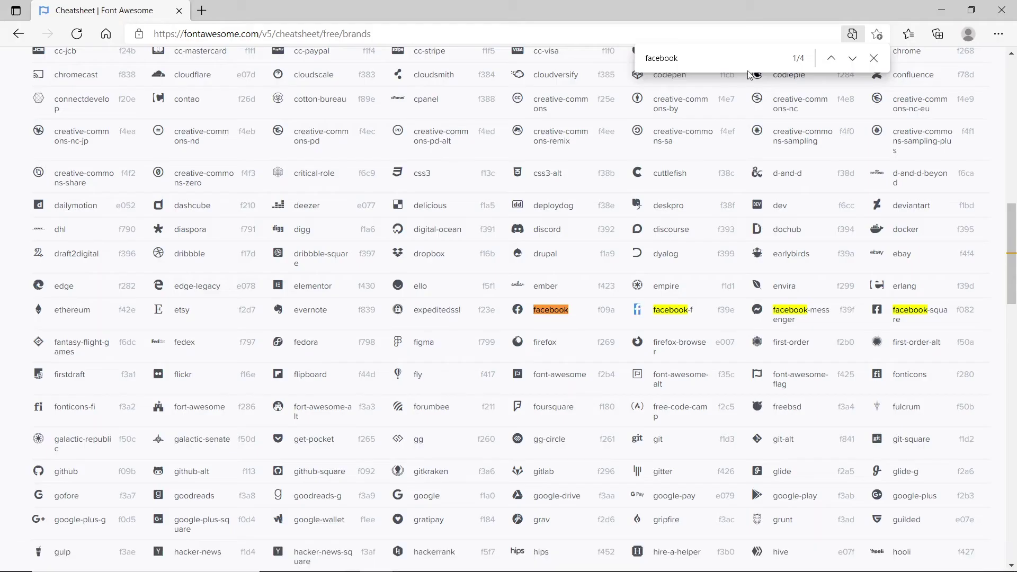
key("ctrl+f")
type("insta")
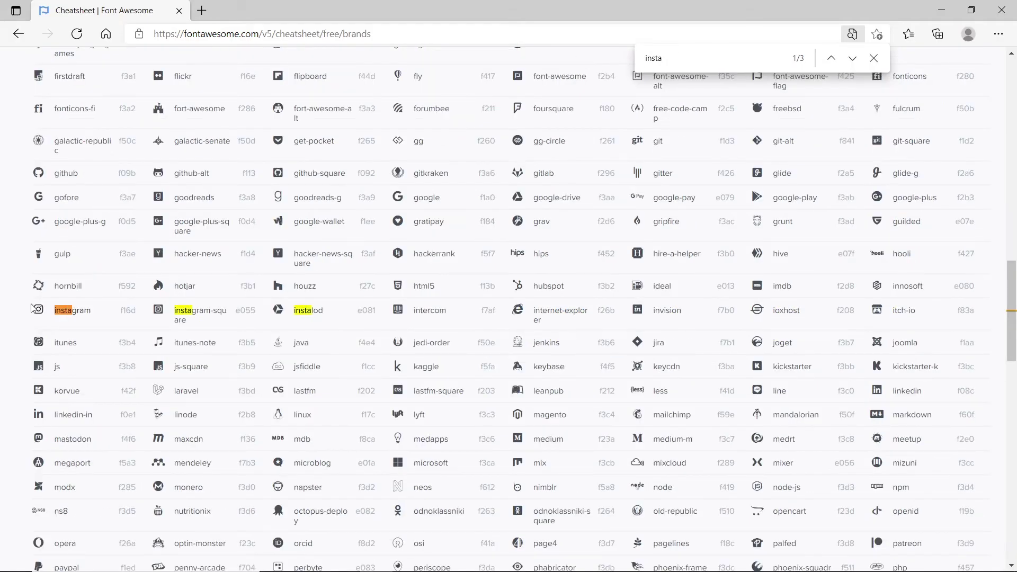
left_click(474, 561)
key("ctrl+v")
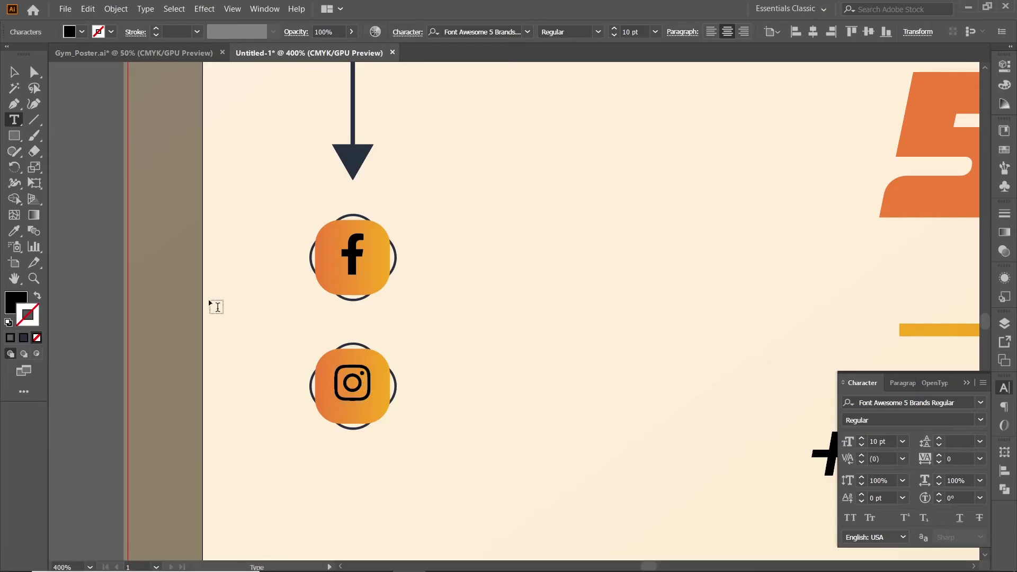
key("Escape")
Step: Fill the Facebook and Instagram glyphs with the arrow's dark navy while keeping their font and size
left_click(352, 252, "shift")
key("i")
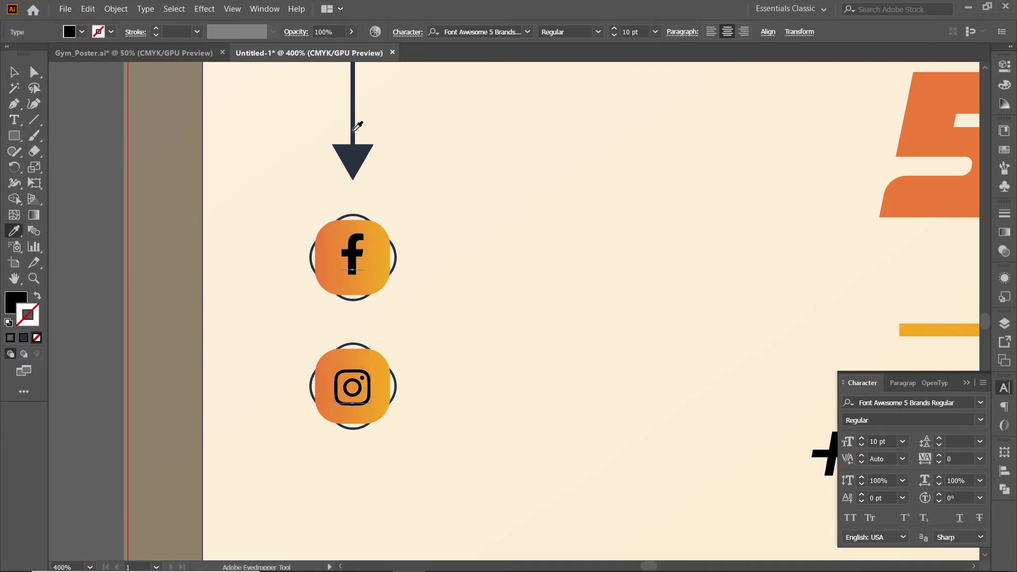
left_click(351, 160)
key("ctrl+z")
left_click(14, 301)
left_click(351, 160, "shift")
Step: Nudge the Follow Us text and its arrow slightly up, away from the social icons
scroll(232, 317, "down", 5)
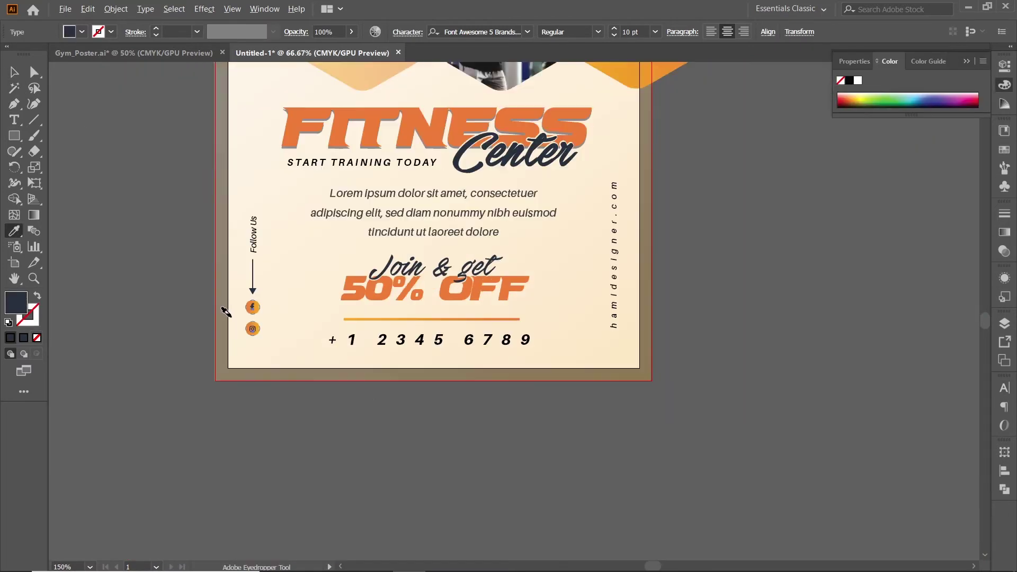
key("v")
left_click(255, 280)
scroll(254, 278, "up", 2)
left_click(255, 277)
left_click(261, 219, "shift")
key("shift+Up")
scroll(236, 267, "down", 2)
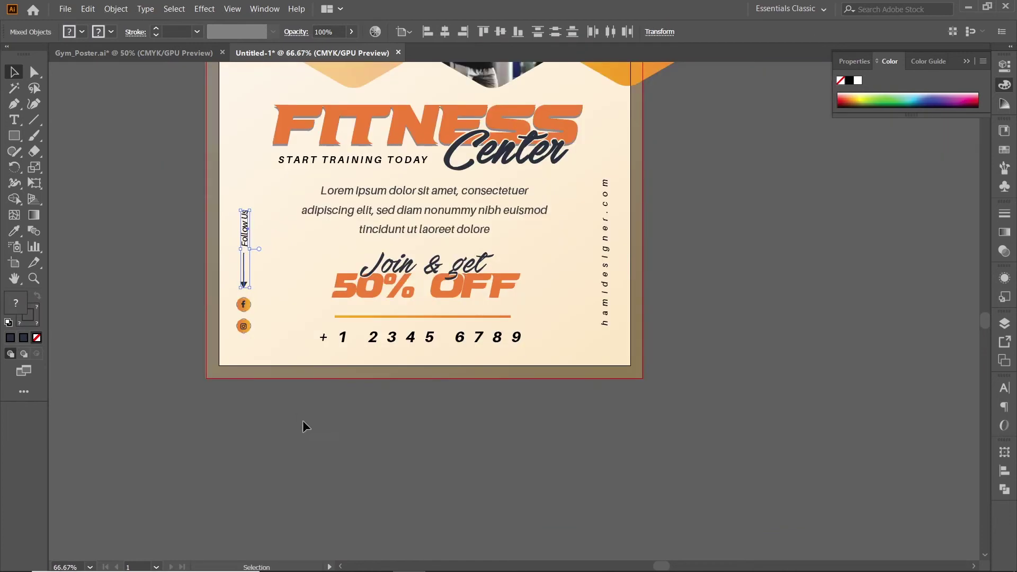
left_click(304, 424)
left_click_drag(381, 196, 371, 322)
scroll(371, 320, "down", 1)
scroll(379, 323, "up", 1)
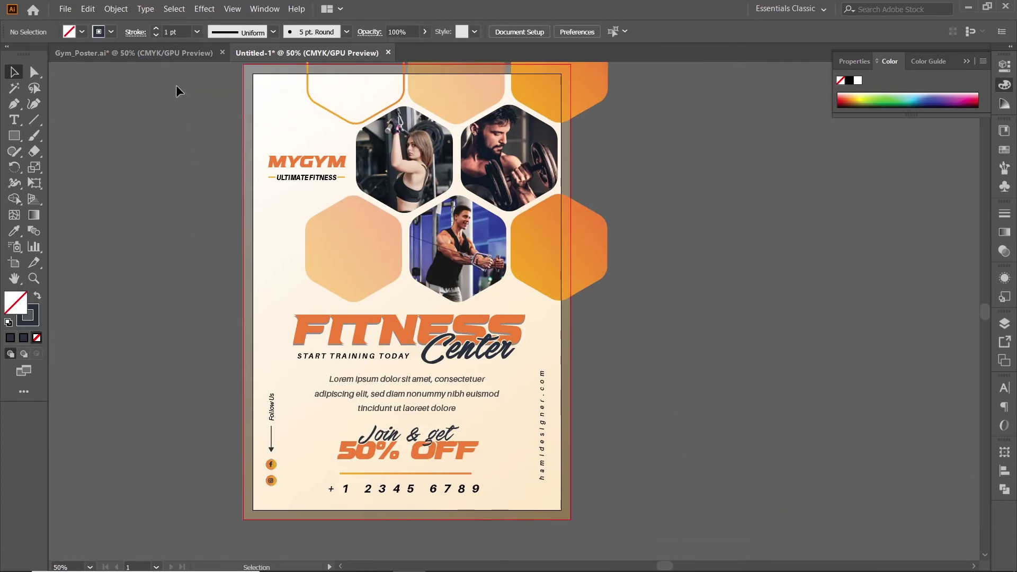
left_click(393, 320)
double_click(394, 320)
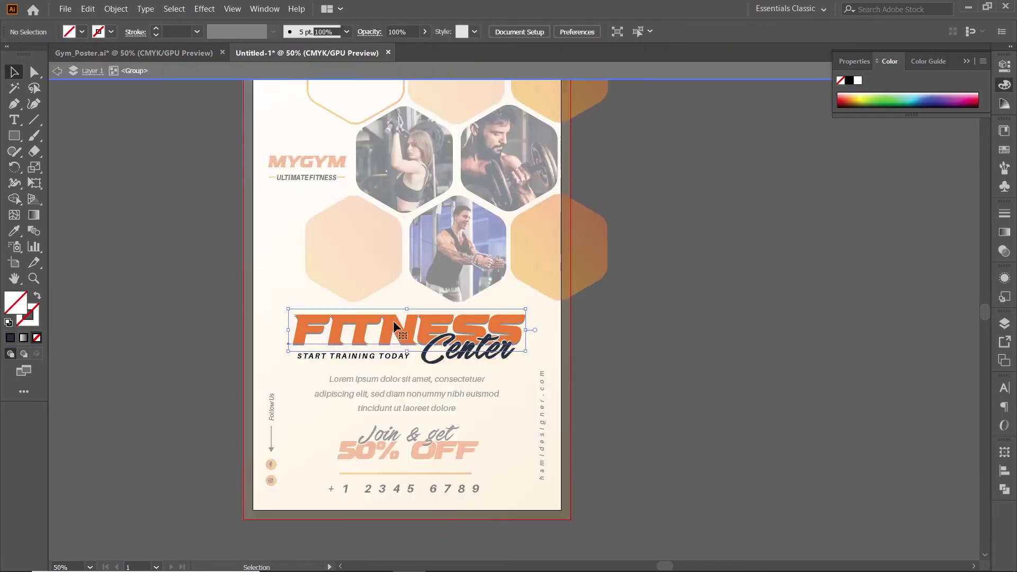
key("t")
key("Escape")
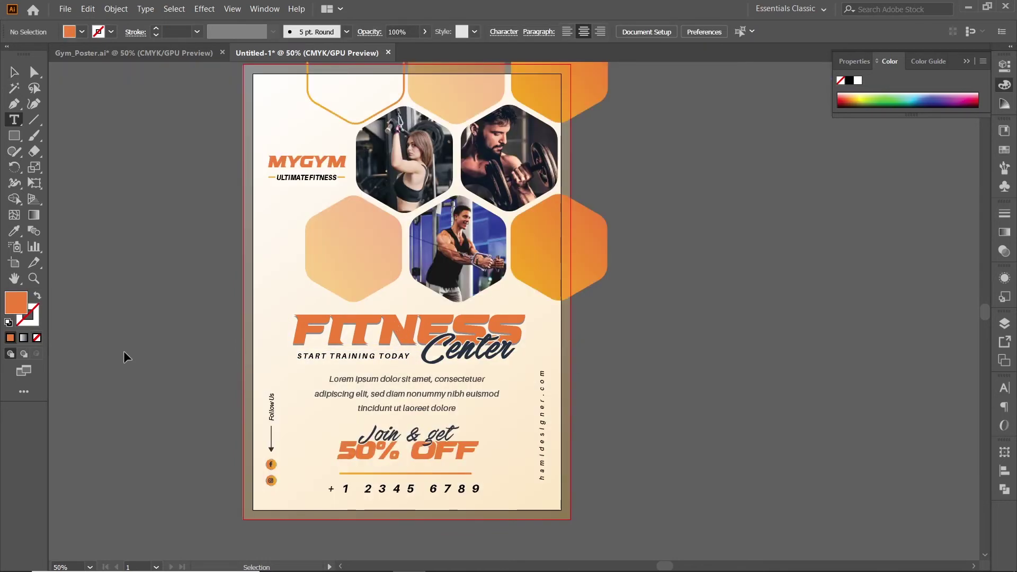
left_click(160, 323)
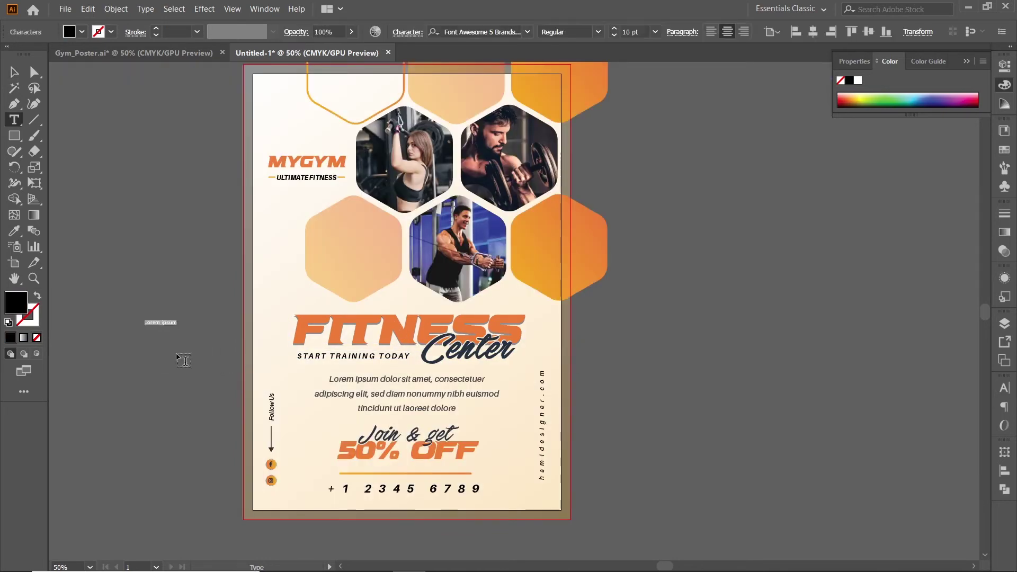
key("ctrl+z")
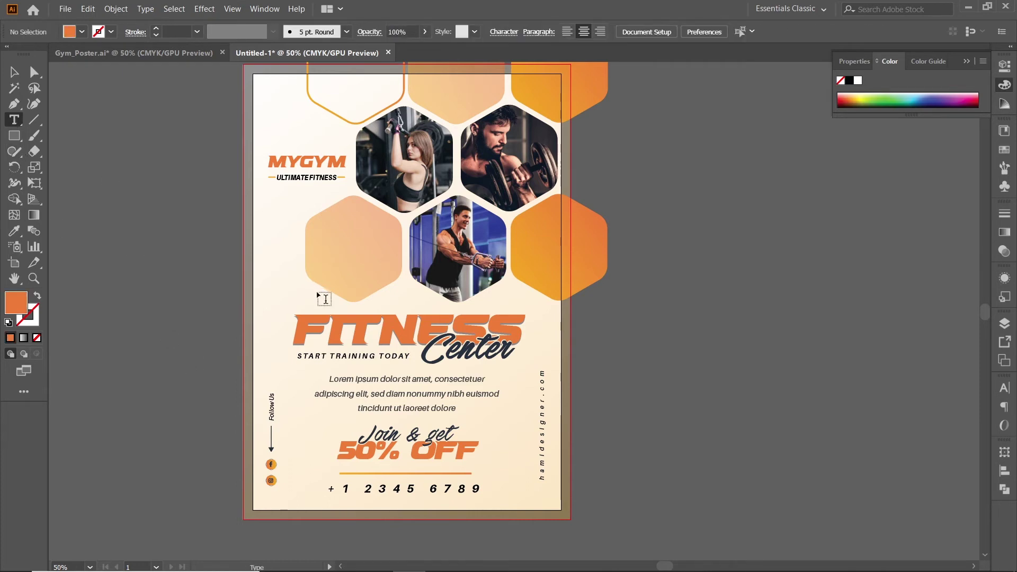
Step: Place a new text object above the FITNESS title and copy the title's orange 80 pt italic style onto it
left_click(293, 273)
left_click(14, 231)
left_click(335, 320)
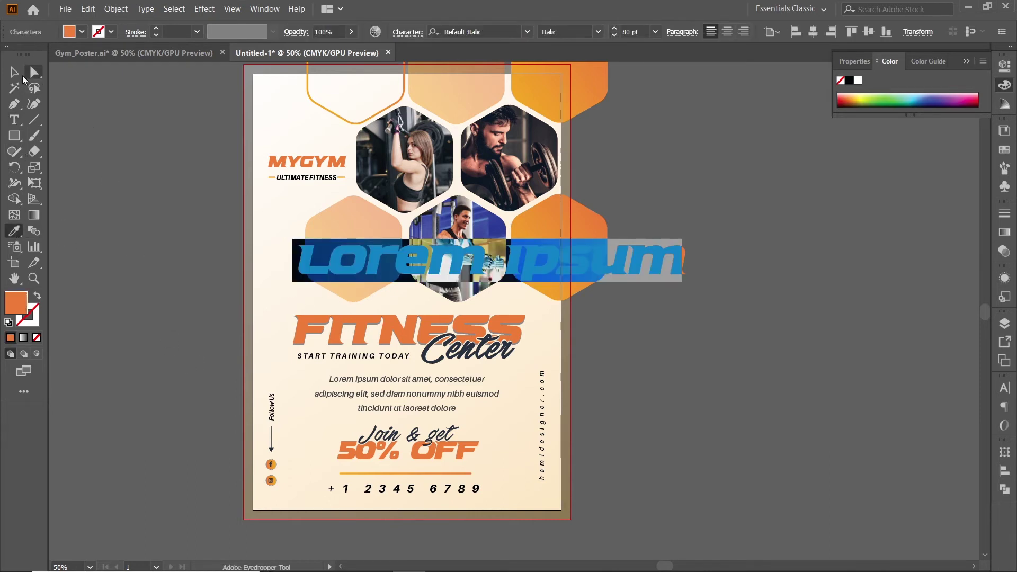
Step: Replace the new text object's placeholder with FITNESS in capitals
left_click(14, 72)
double_click(375, 262)
key("ctrl+a")
type("Fitness")
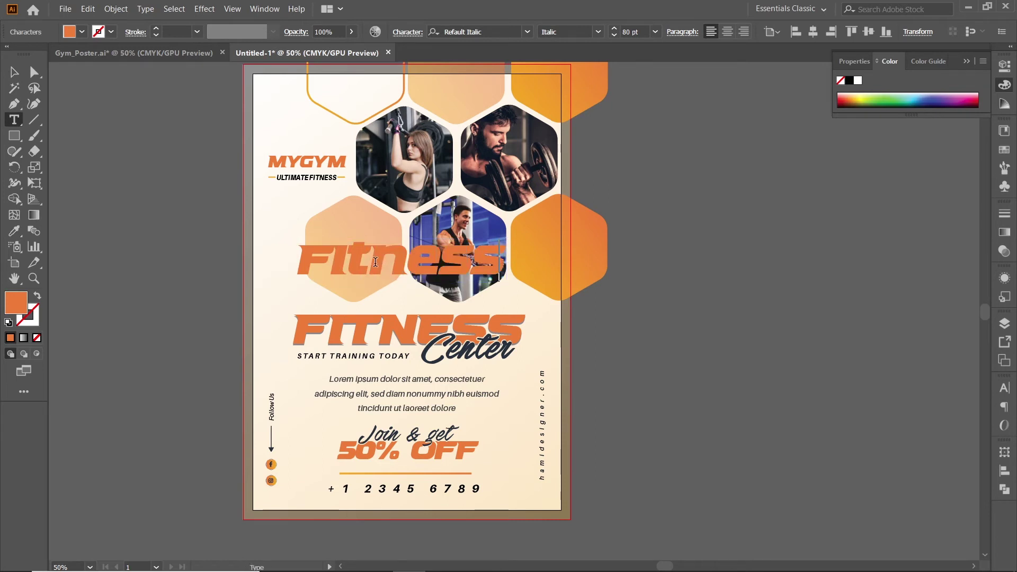
double_click(374, 262)
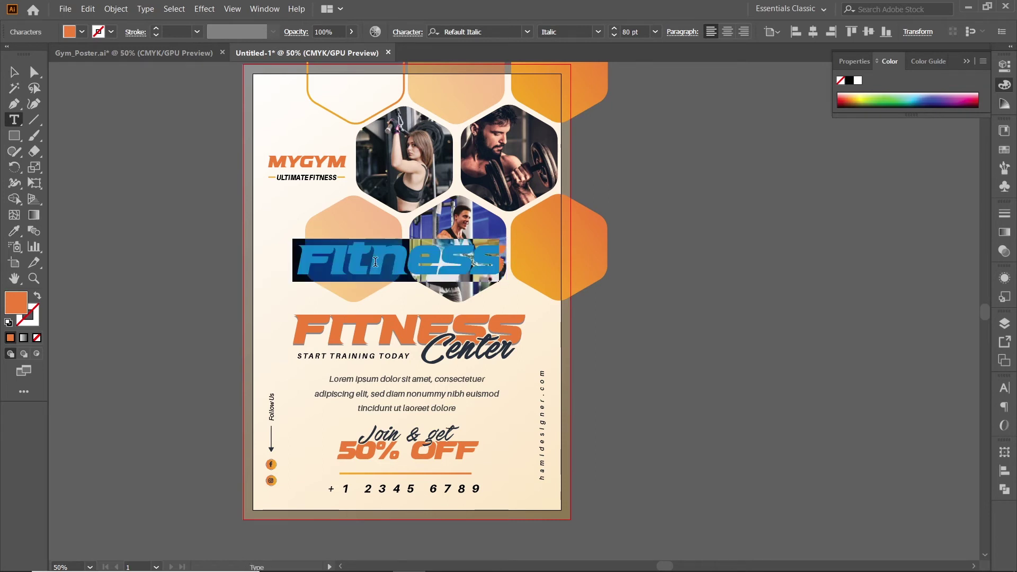
type("FITNESS")
key("ctrl+a")
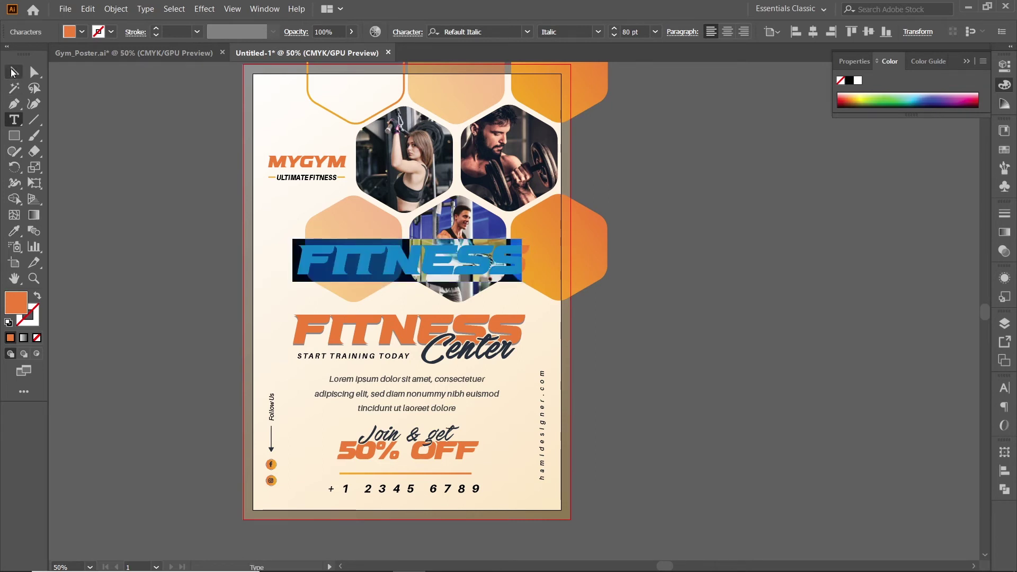
Step: Rotate the new FITNESS text 90° counter-clockwise, move it along the poster's left edge and enlarge it to about 140 pt, nearly full poster height
left_click(14, 73)
left_click_drag(529, 283, 499, 143)
left_click_drag(492, 165, 290, 182)
left_click_drag(324, 487, 330, 507)
left_click_drag(284, 316, 284, 309)
Step: Lower the opacity of the large vertical FITNESS text to 15%
left_click(324, 32)
type("20")
key("Return")
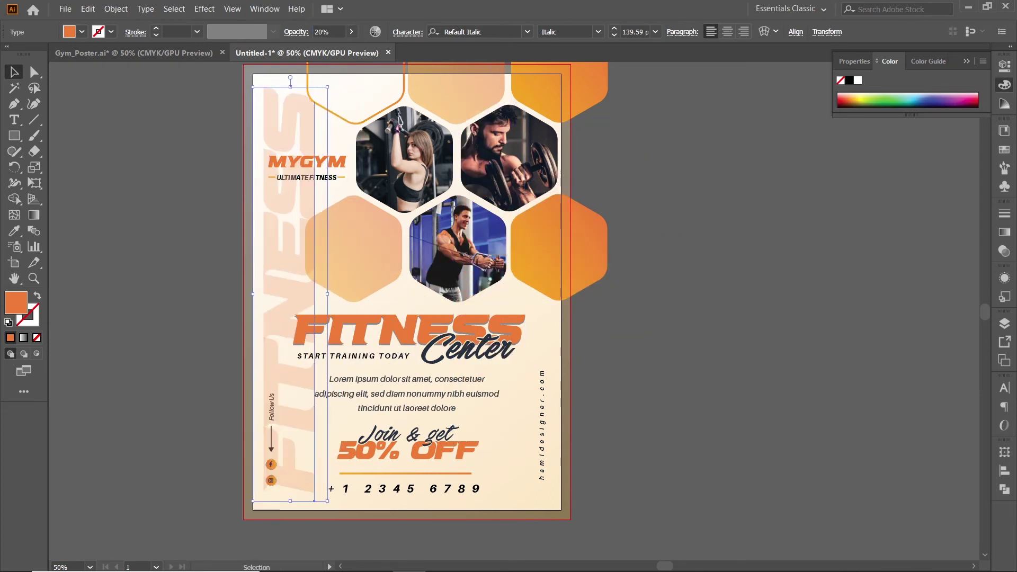
left_click(321, 32)
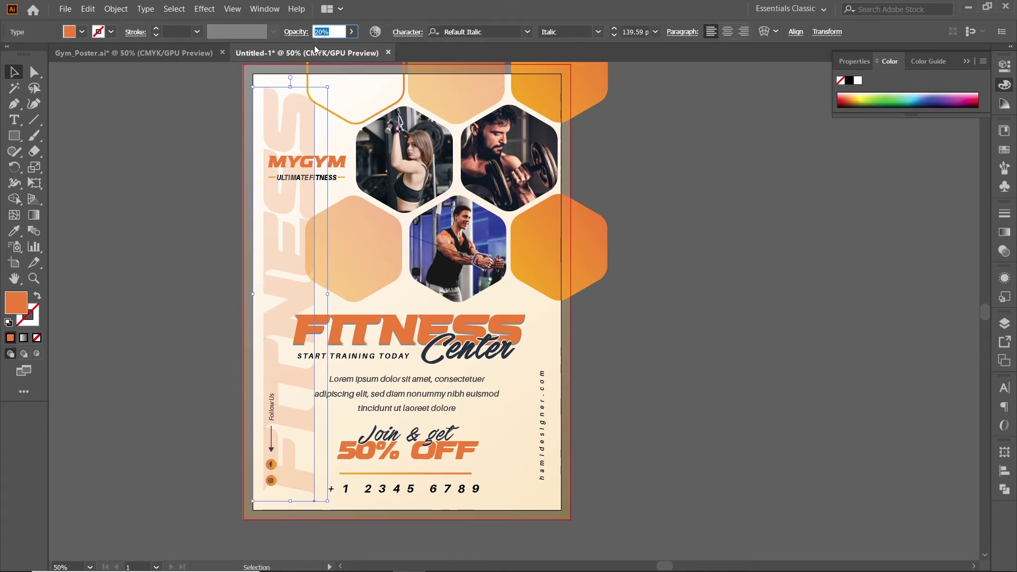
type("10")
key("Return")
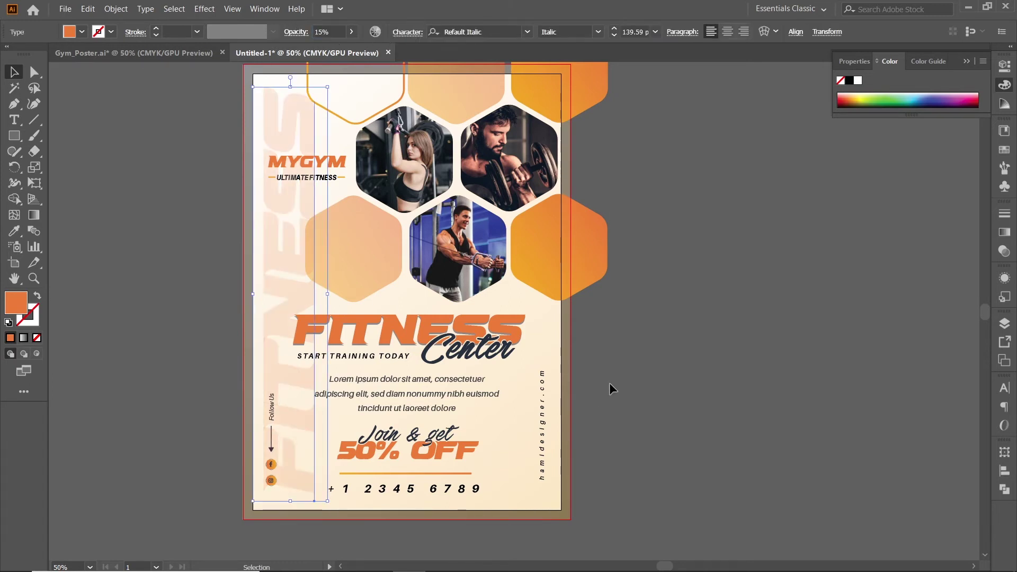
left_click(608, 386)
Step: Send the vertical FITNESS text to the back, behind the logo, titles, hexagons and social icons
left_click(284, 240)
right_click(284, 241)
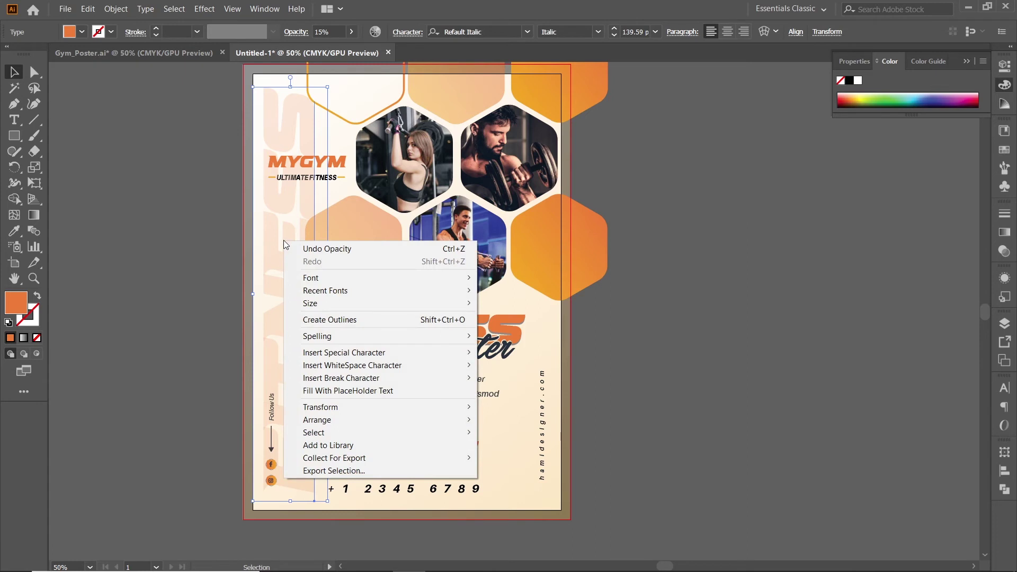
mouse_move(399, 421)
left_click(608, 457)
left_click(649, 300)
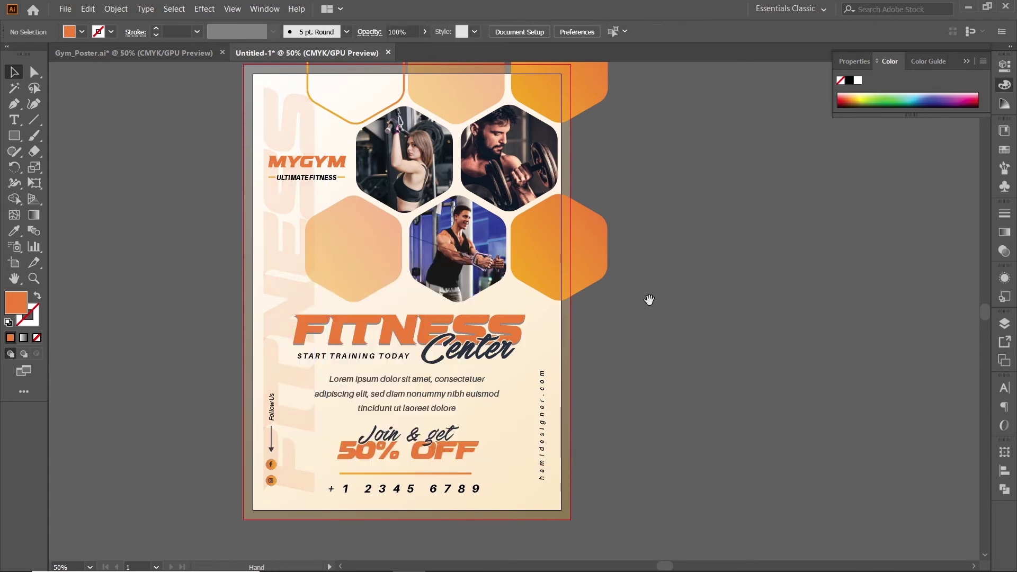
scroll(650, 300, "up", 2)
scroll(572, 236, "down", 1)
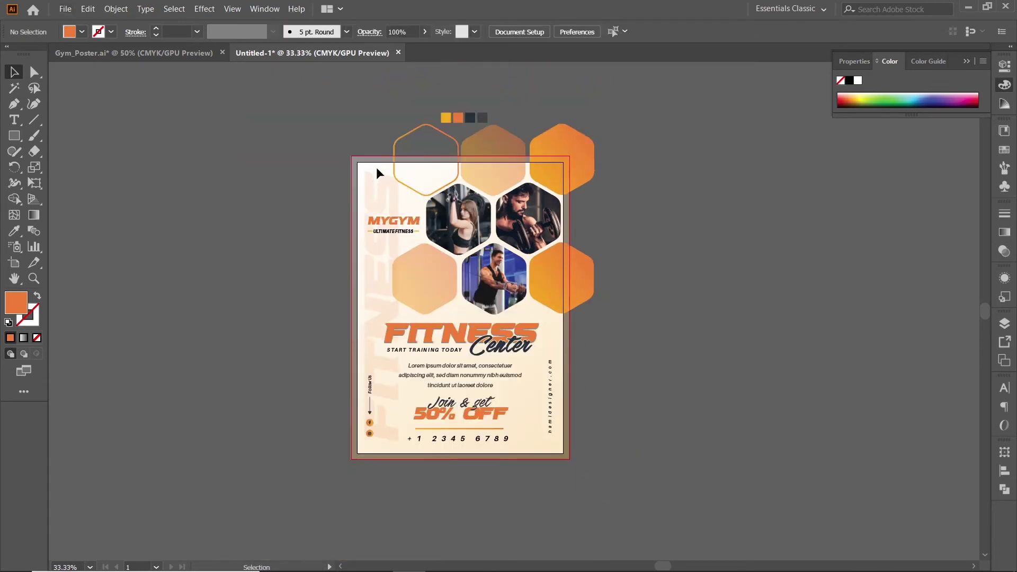
Step: Duplicate the poster's gradient background rectangle and place the copy to the right, partly overlapping the poster
scroll(578, 305, "up", 2)
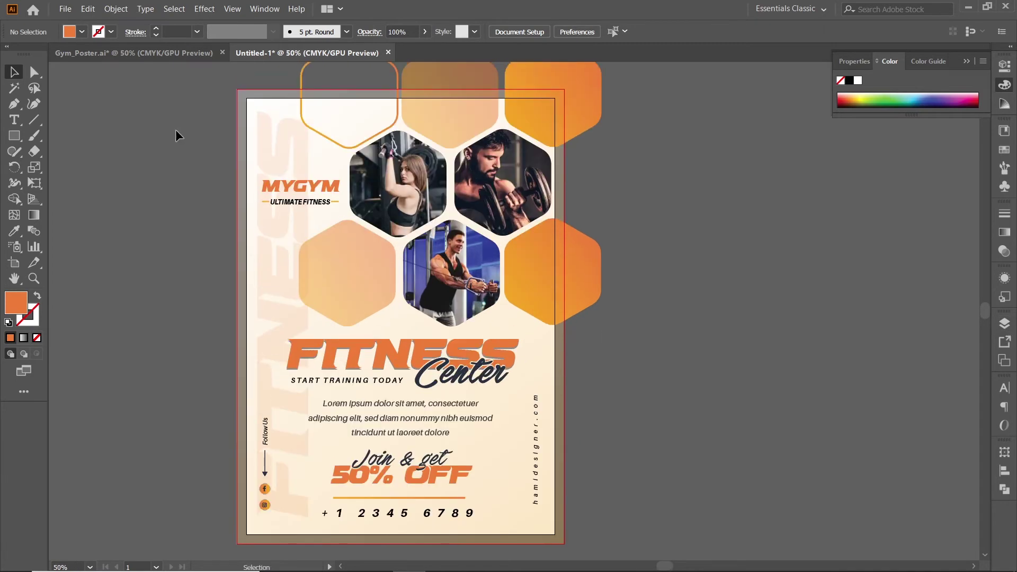
left_click(1005, 324)
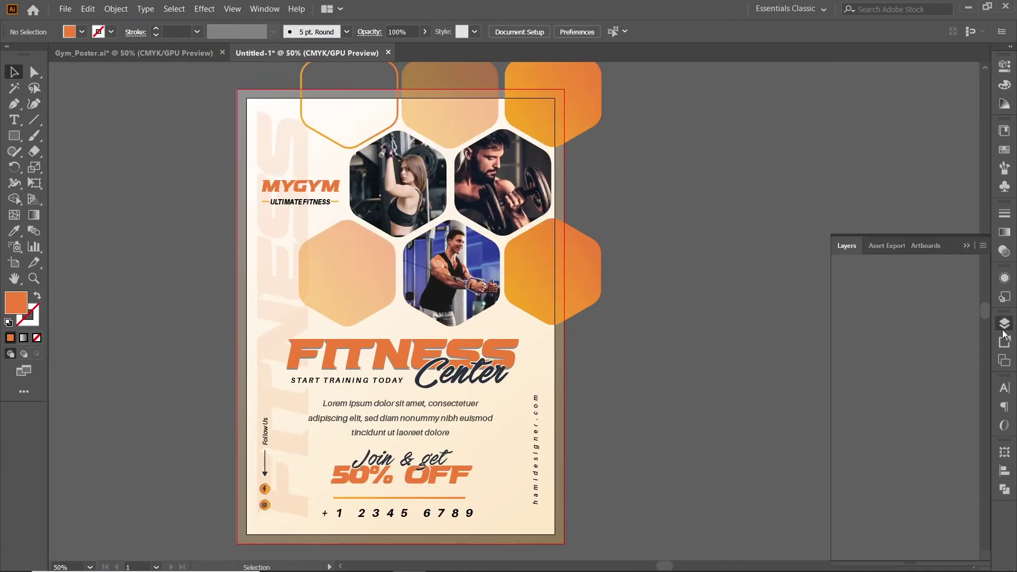
scroll(911, 403, "down", 2)
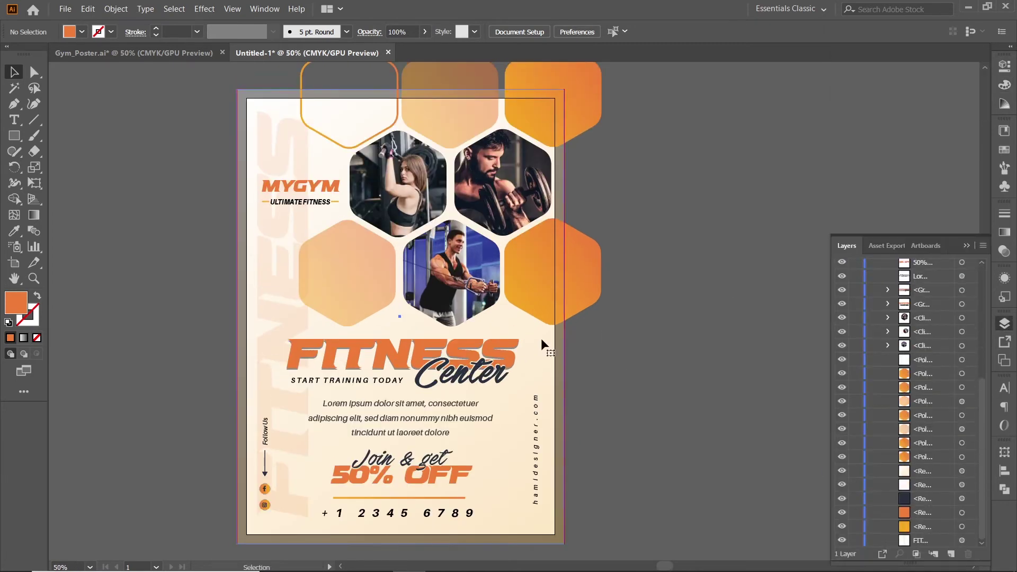
left_click_drag(542, 338, 819, 214)
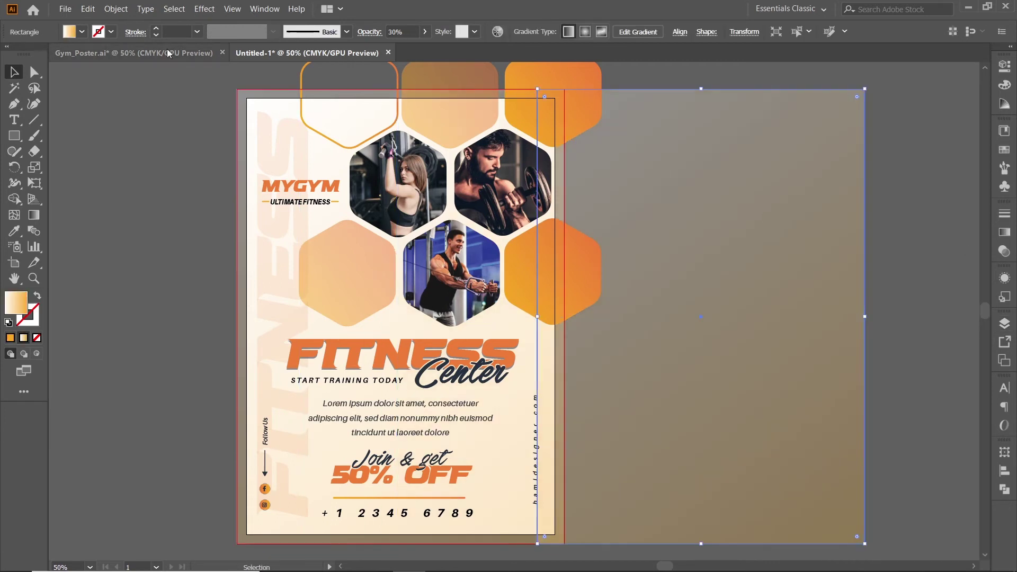
Step: Fill the copied rectangle with white, set its opacity to 100% and move it clear of the poster's right edge
left_click(82, 32)
left_click(28, 54)
left_click(362, 33)
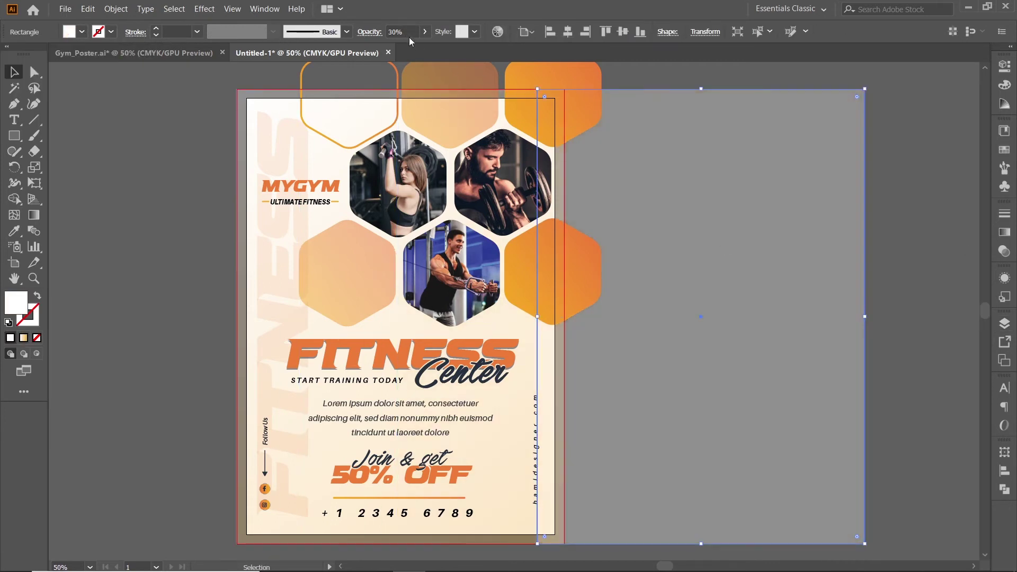
left_click(408, 34)
type("100")
key("Return")
left_click_drag(822, 192, 806, 184)
left_click_drag(781, 239, 801, 248)
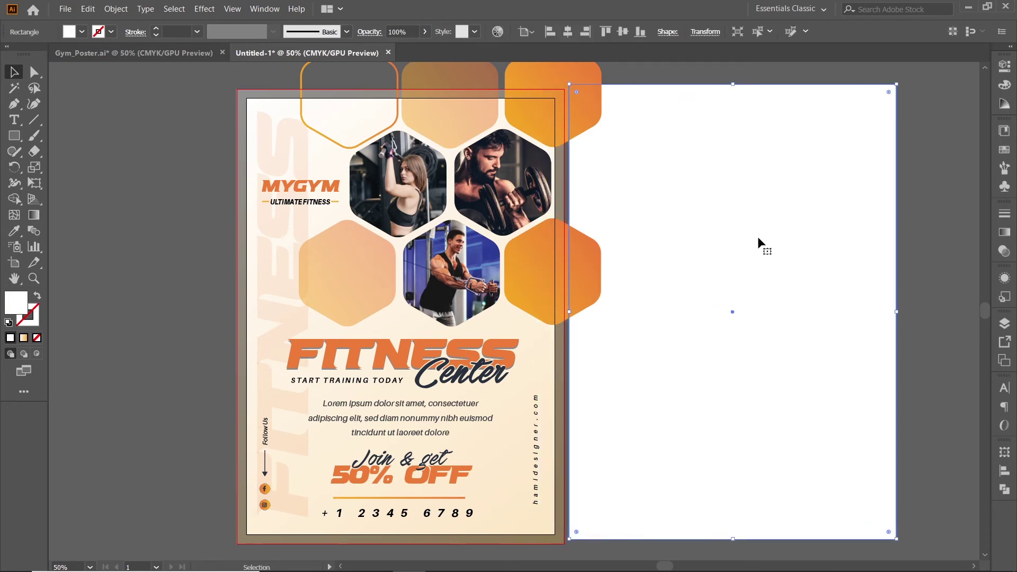
Step: Bring the white rectangle to the front and centre it horizontally and vertically on the artboard
right_click(759, 239)
mouse_move(815, 429)
left_click(731, 430)
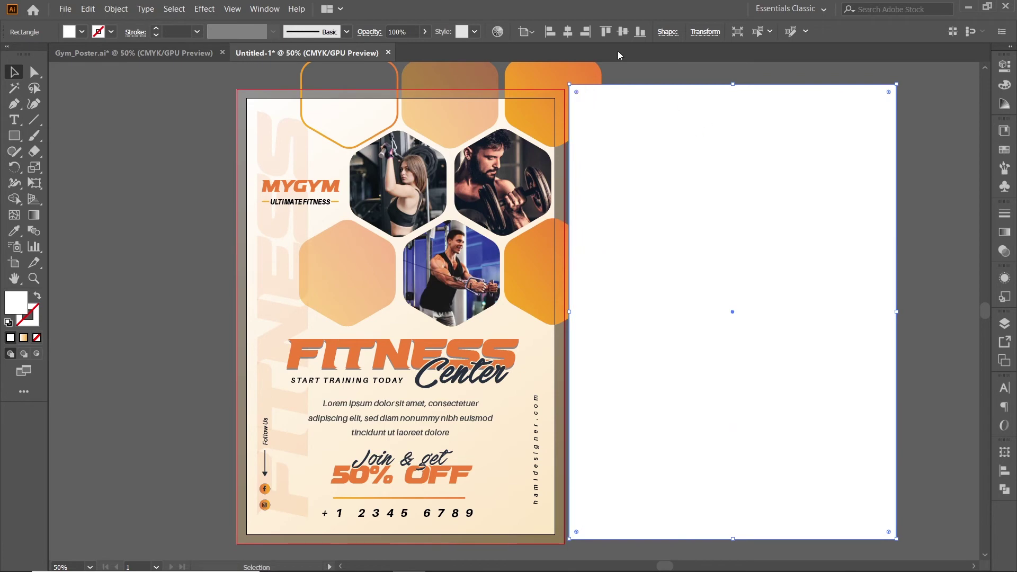
left_click(623, 32)
left_click(568, 32)
left_click(619, 178)
left_click_drag(525, 191, 575, 198)
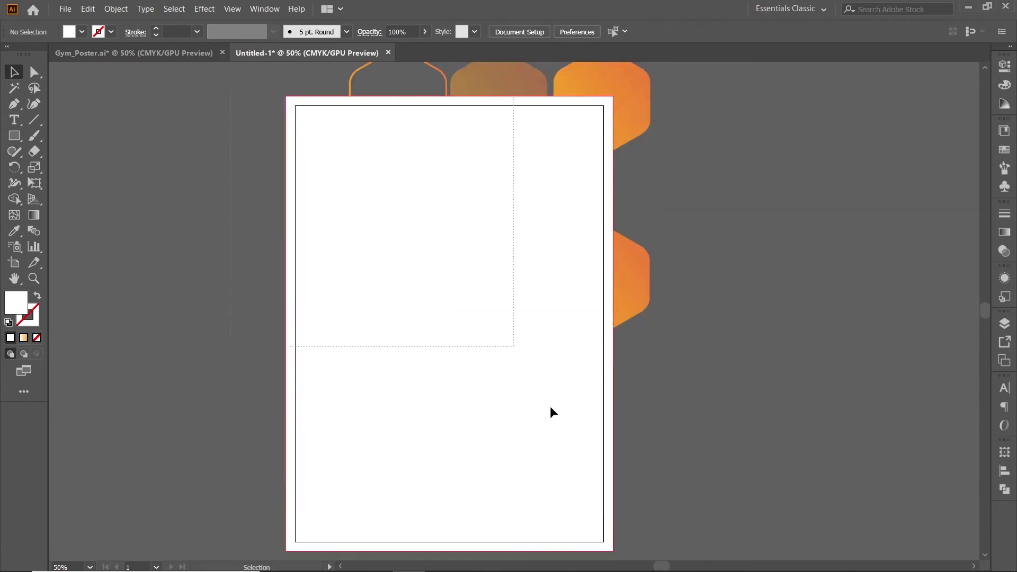
Step: Select all artwork and make a clipping mask from the white rectangle, trimming the overhanging hexagons to the bleed
key("ctrl+a")
right_click(577, 367)
left_click(609, 467)
left_click(694, 258)
scroll(543, 238, "down", 1)
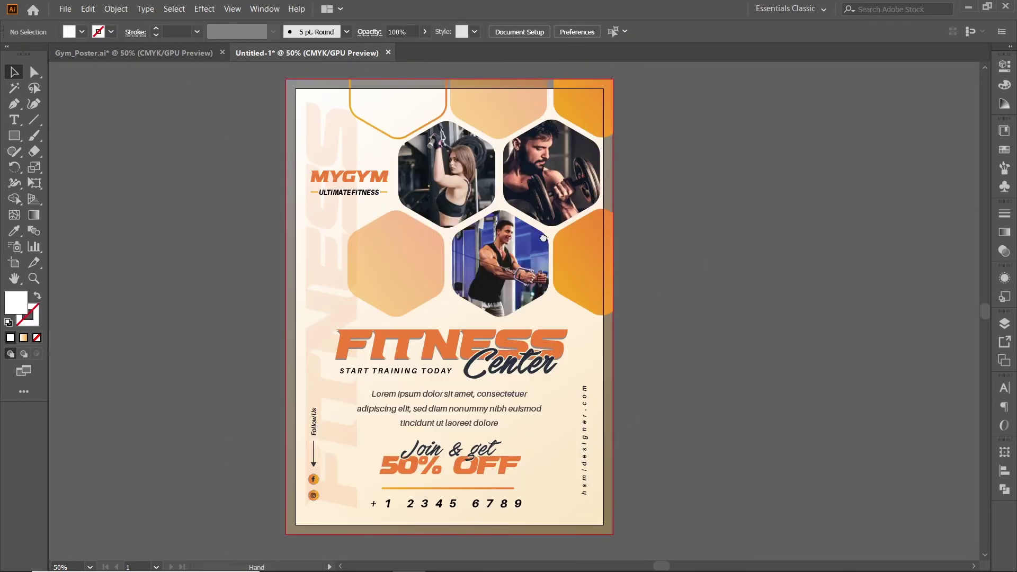
double_click(323, 281)
left_click(323, 278)
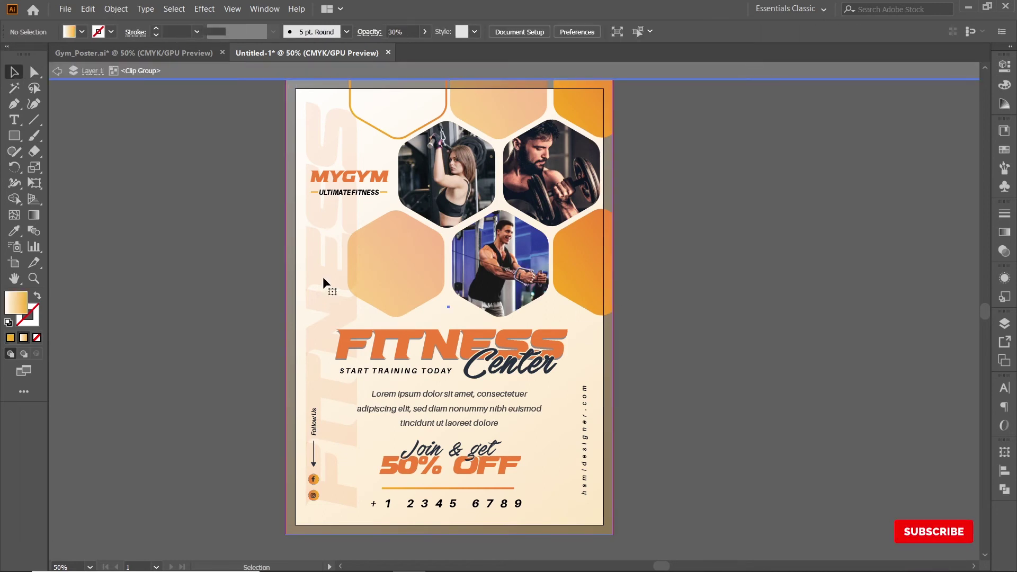
left_click(710, 286)
double_click(710, 285)
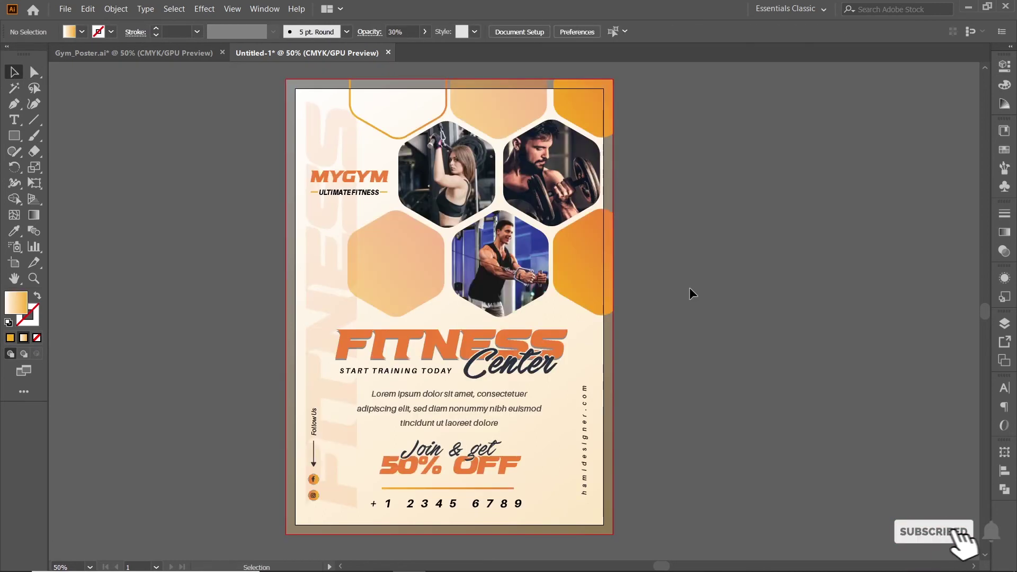
scroll(689, 289, "up", 1)
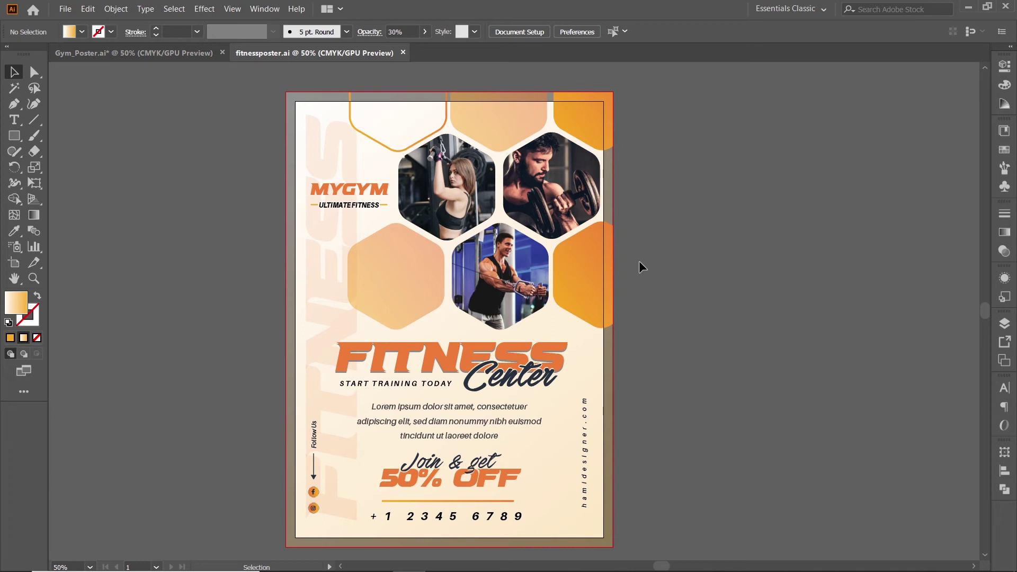
Step: Start saving the poster as fitnessposter in Adobe PDF (*.PDF) format in the assets folder
left_click(66, 11)
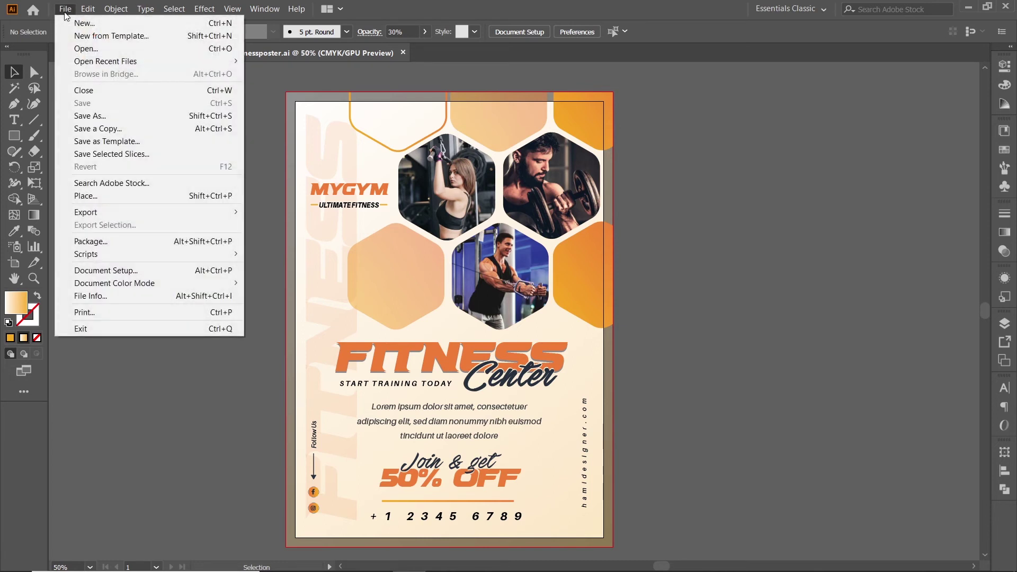
left_click(113, 119)
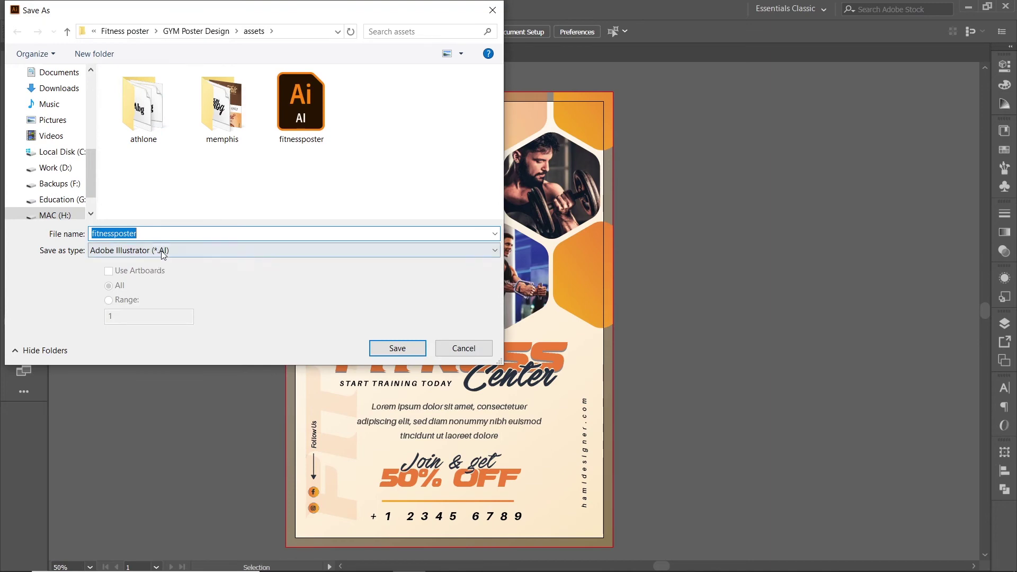
left_click(163, 251)
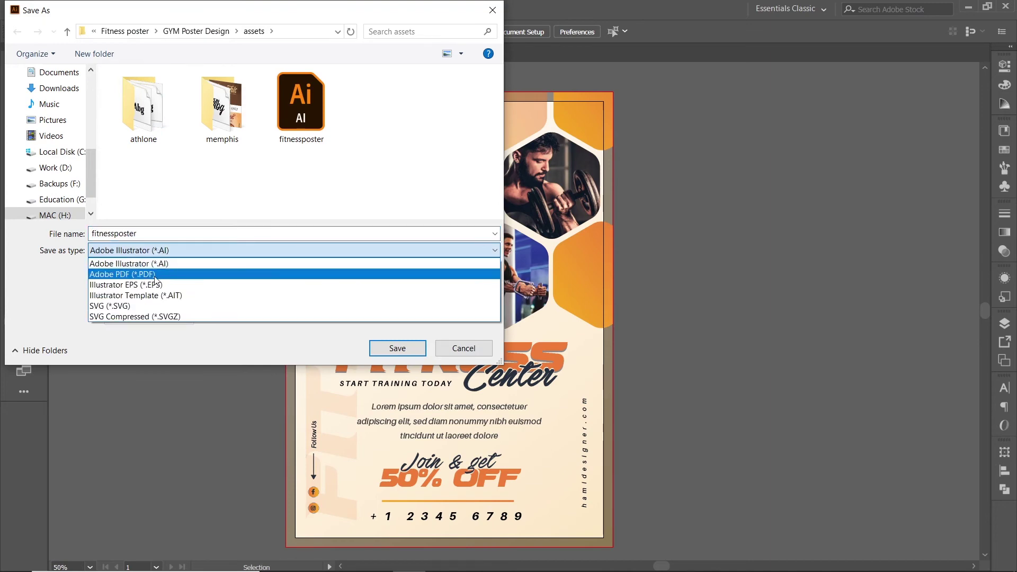
left_click(156, 275)
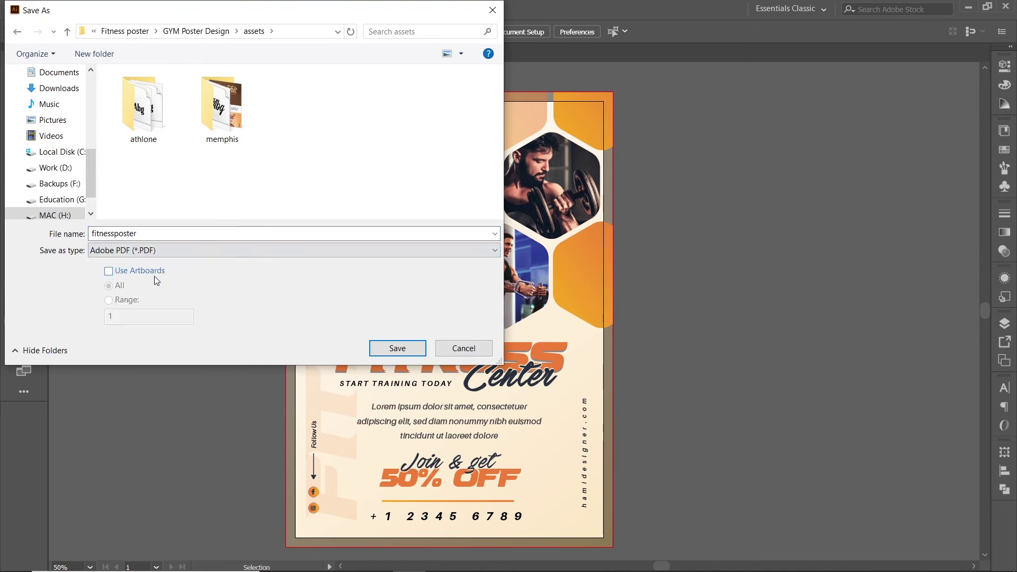
left_click(396, 348)
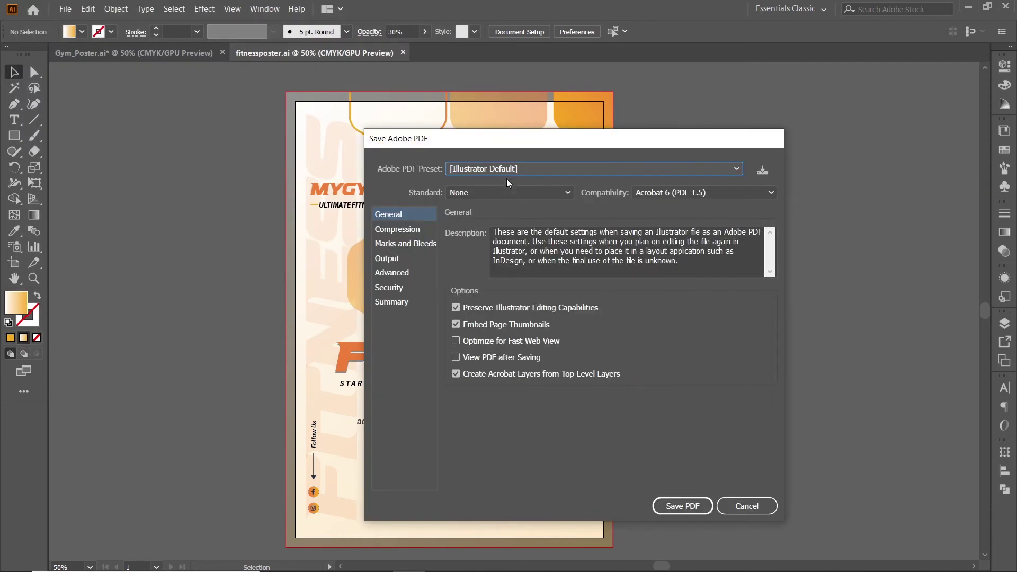
Step: Choose the [Press Quality] PDF preset and turn off Preserve Illustrator Editing Capabilities
left_click(504, 169)
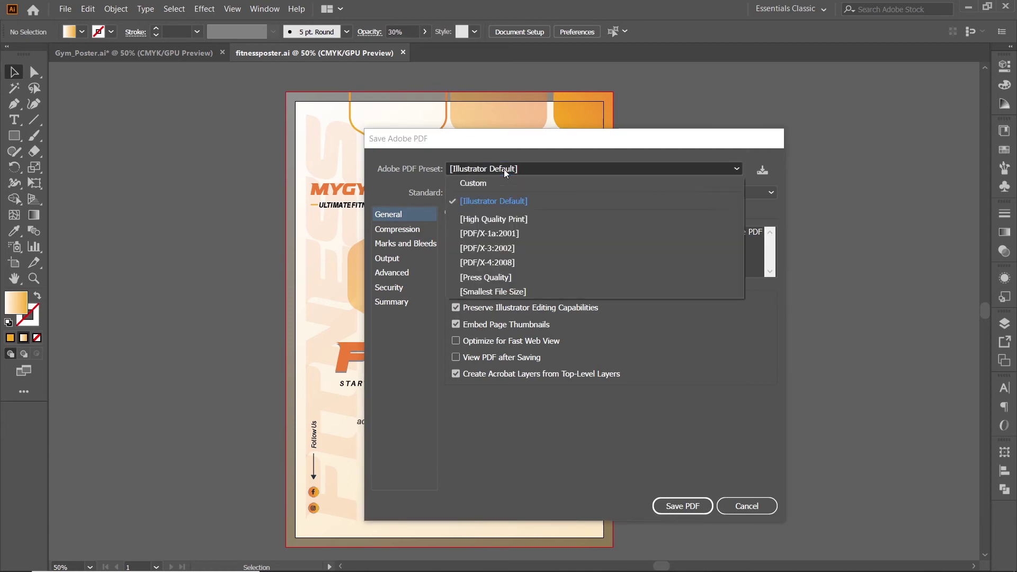
left_click(499, 280)
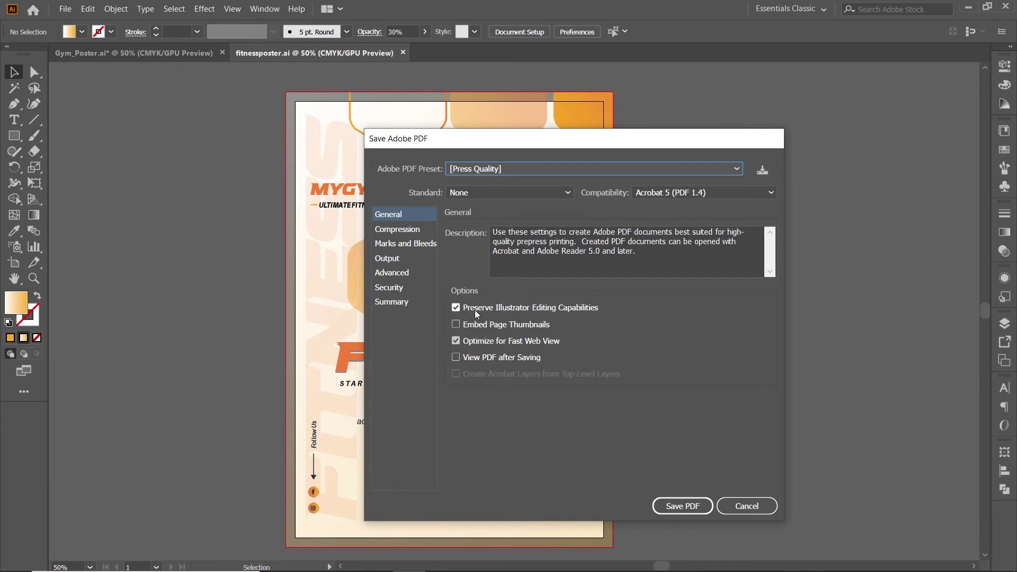
left_click(531, 310)
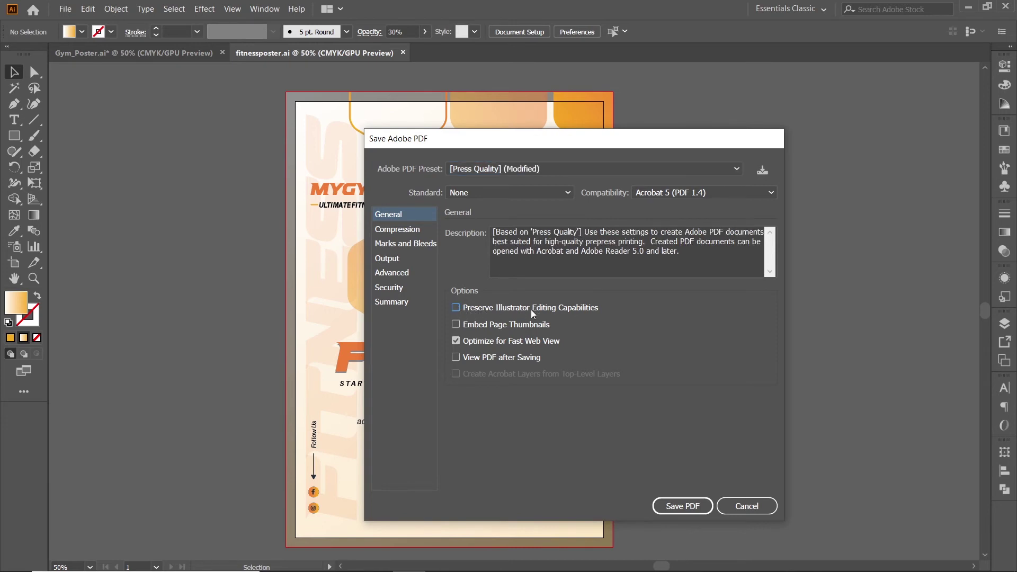
Step: Make the PDF use the document bleed settings, leaving trim marks off
left_click(401, 245)
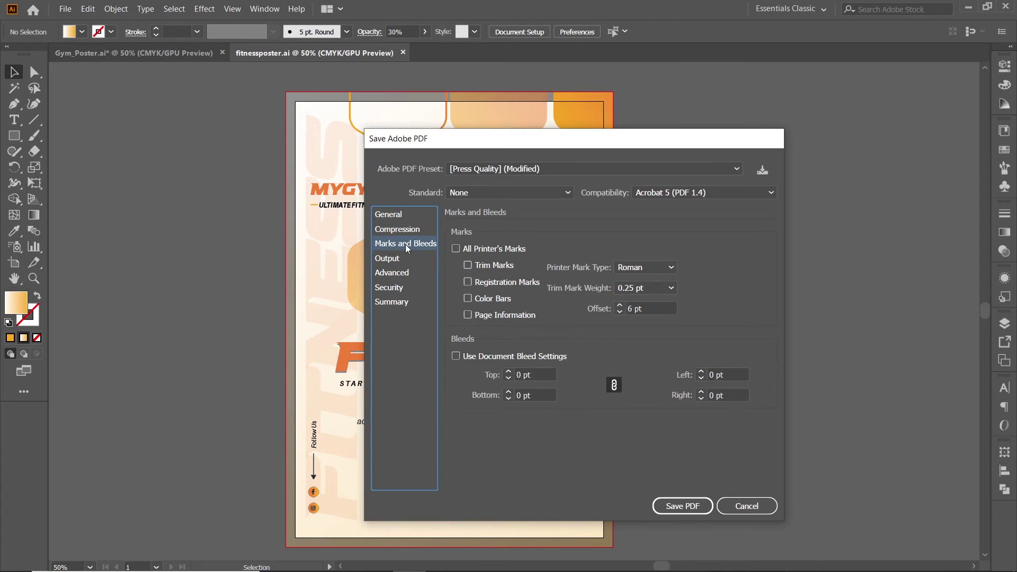
left_click(472, 359)
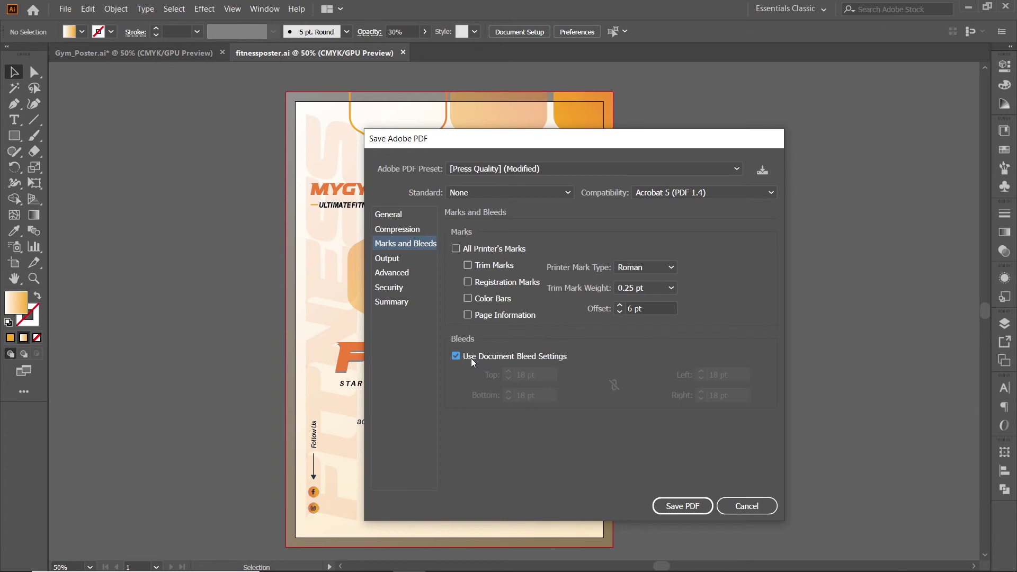
left_click(468, 266)
left_click(469, 266)
Step: Set the PDF output's colour conversion to No Conversion and the profile inclusion policy to Don't Include Profiles
left_click(395, 260)
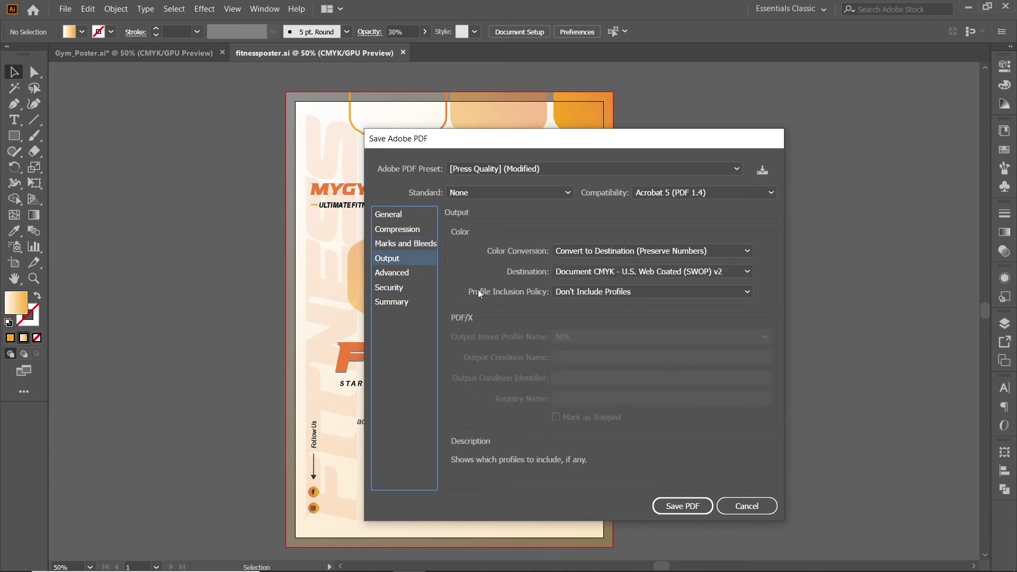
left_click(589, 254)
left_click(586, 265)
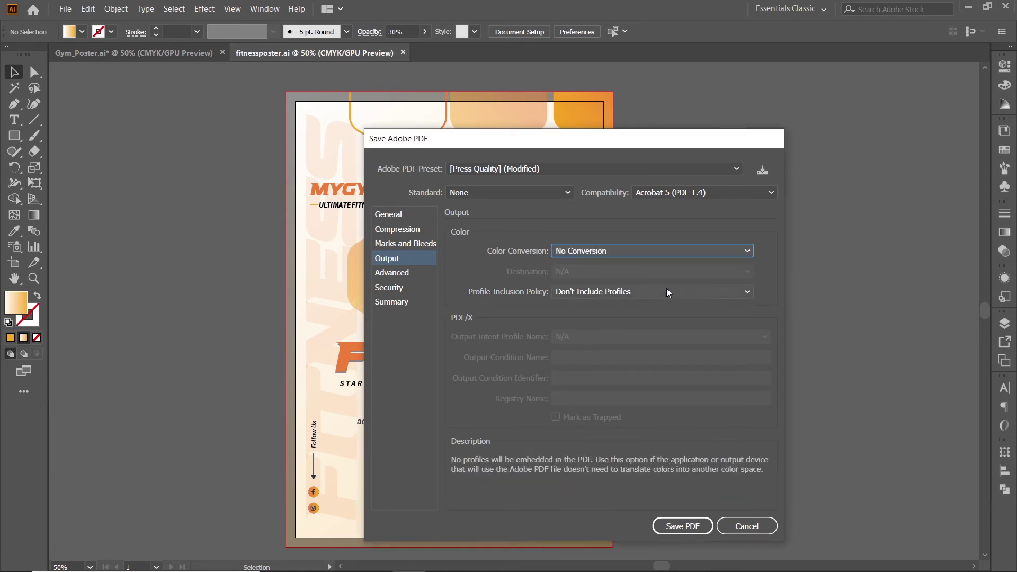
left_click(637, 291)
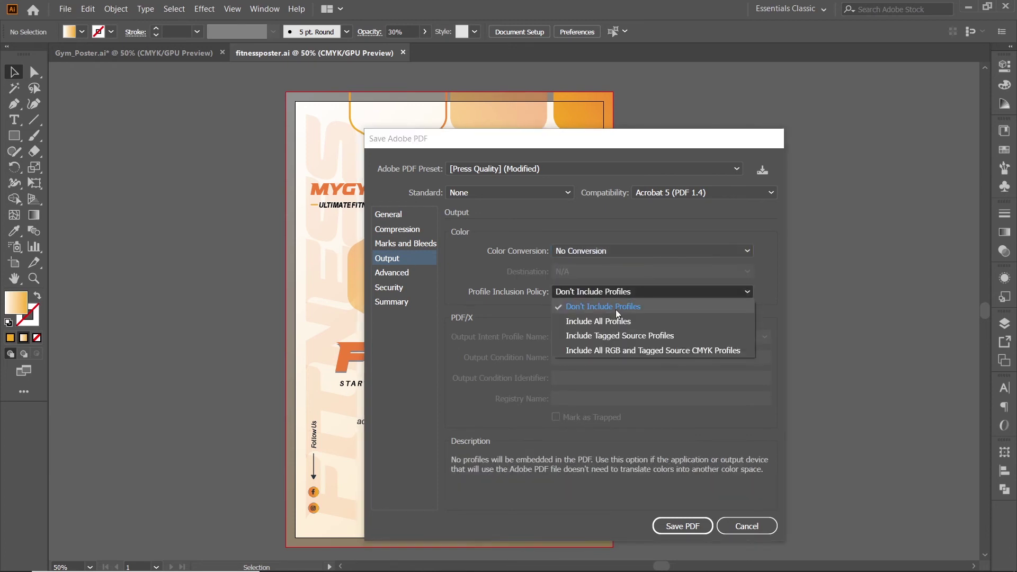
left_click(624, 310)
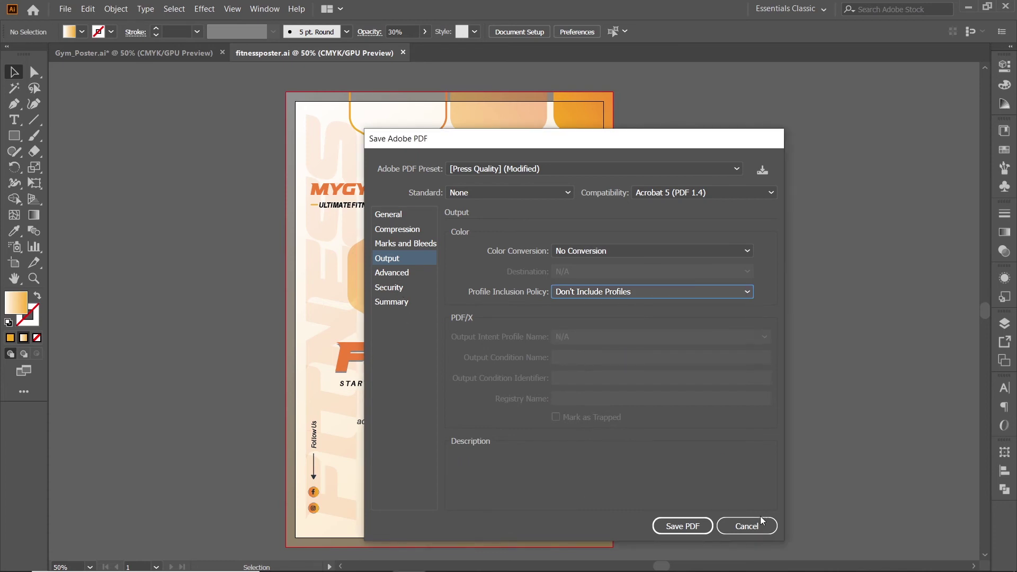
Step: Review the PDF settings summary and save the PDF, accepting the loss of Illustrator editing features
left_click(389, 302)
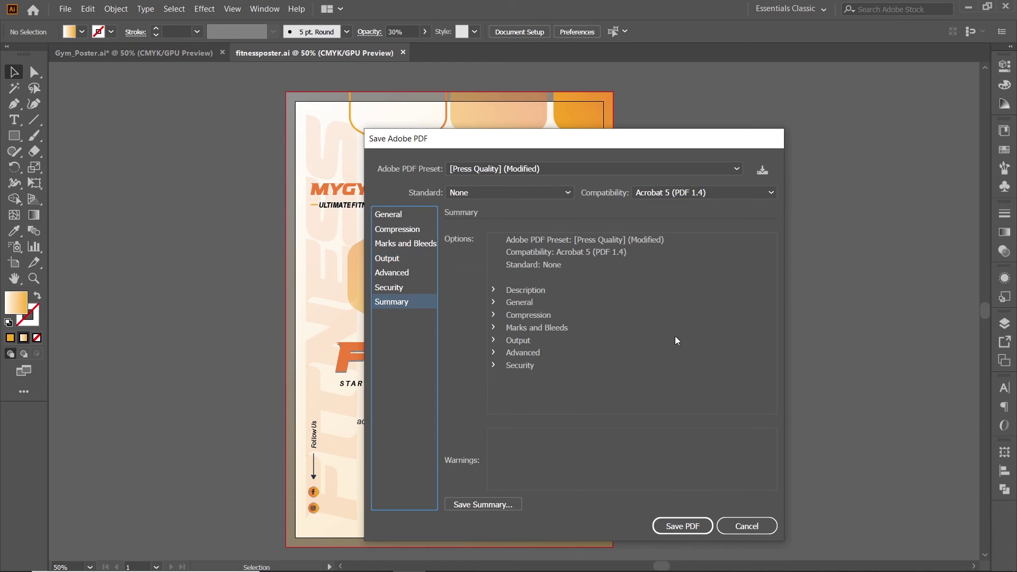
left_click(675, 527)
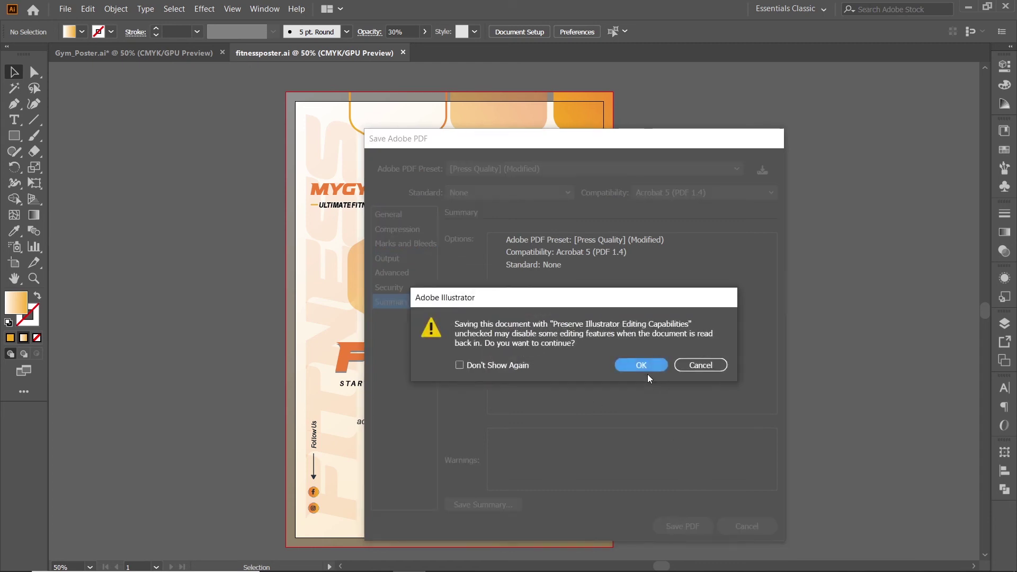
left_click(646, 368)
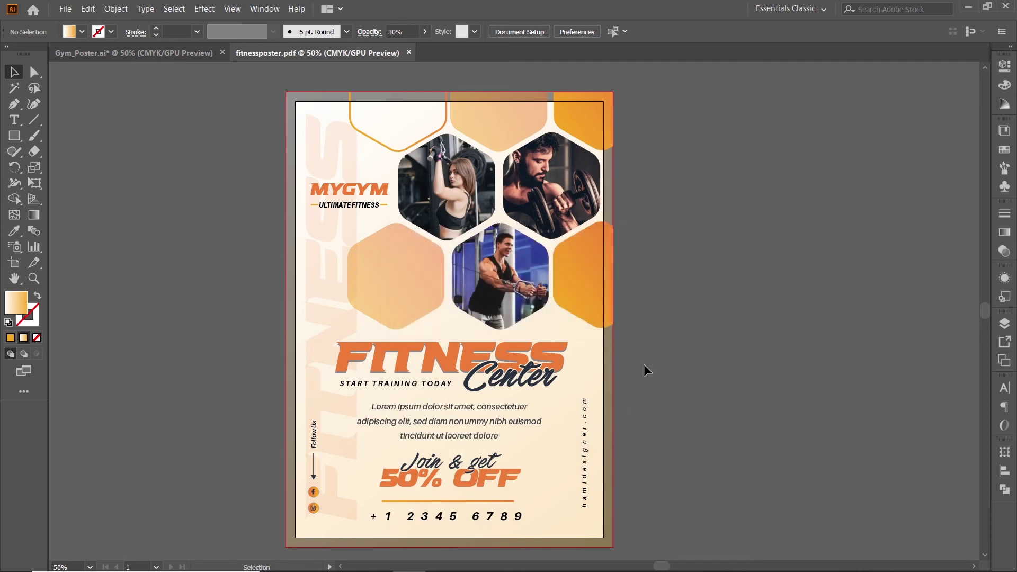
Step: Release the clipping mask around the whole poster and deselect the artwork
right_click(527, 316)
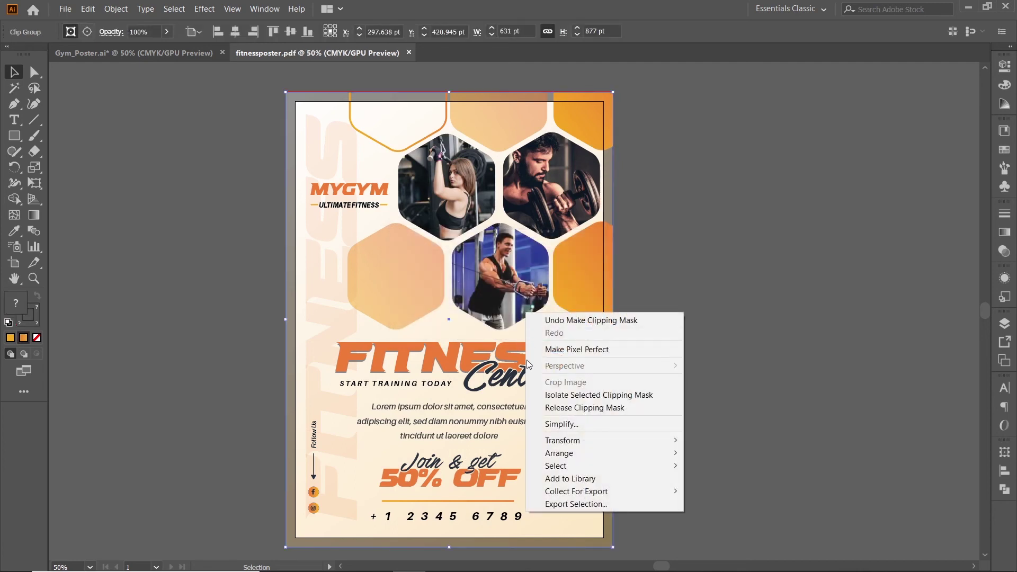
left_click(551, 409)
left_click(640, 380)
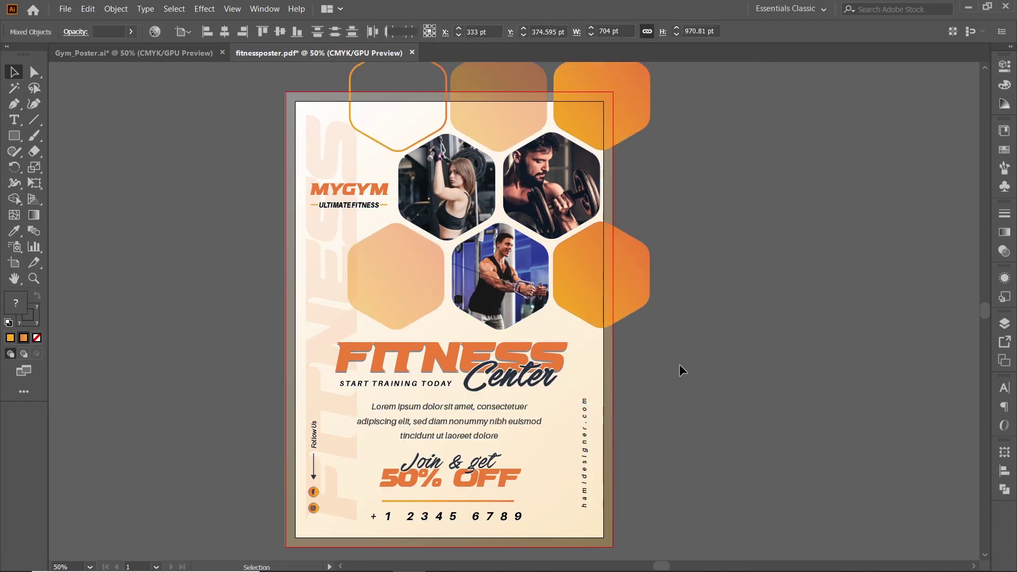
Step: Move the released mask rectangle to the left of the poster and fill it with white
scroll(644, 361, "down", 1)
left_click_drag(624, 356, 374, 355)
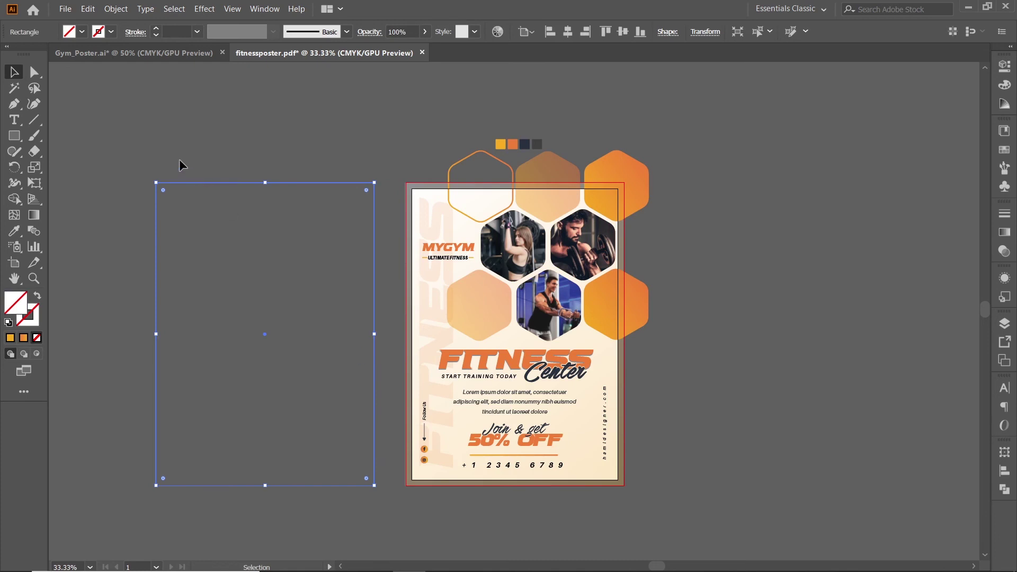
left_click(82, 32)
left_click(27, 54)
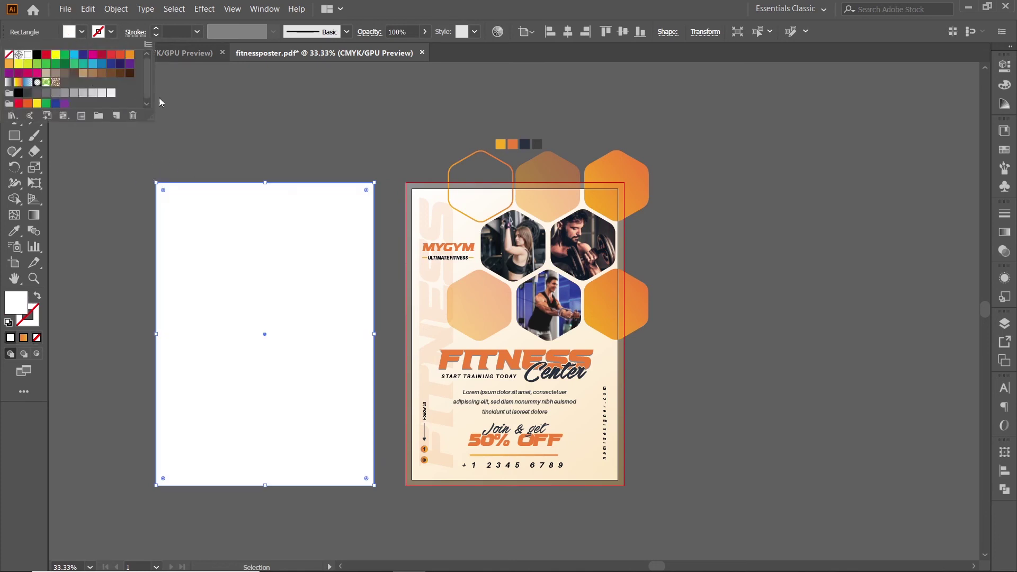
Step: Convert all the poster's text to outlines and deselect the artwork
scroll(682, 335, "up", 1)
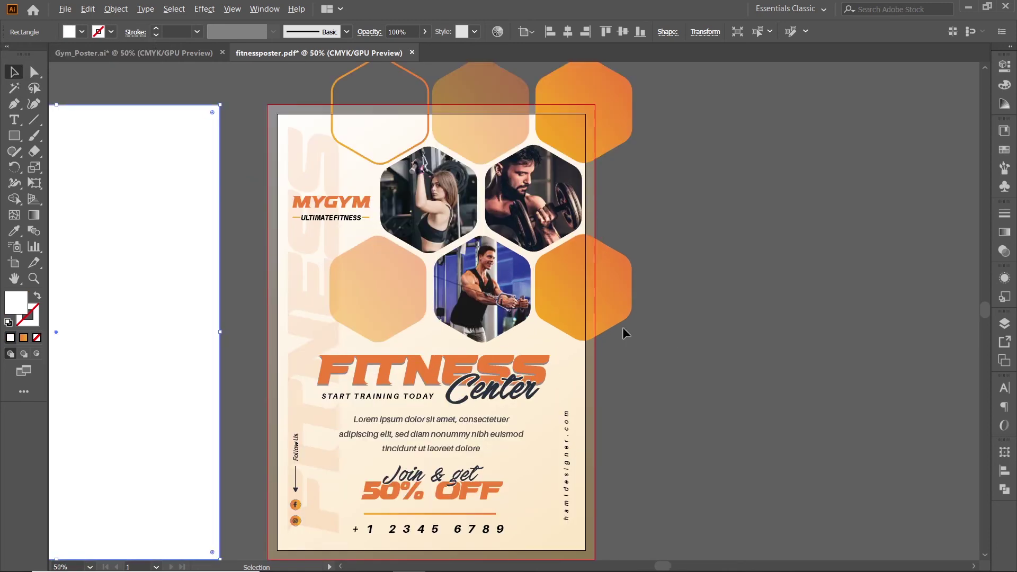
scroll(422, 312, "down", 1)
left_click(454, 289)
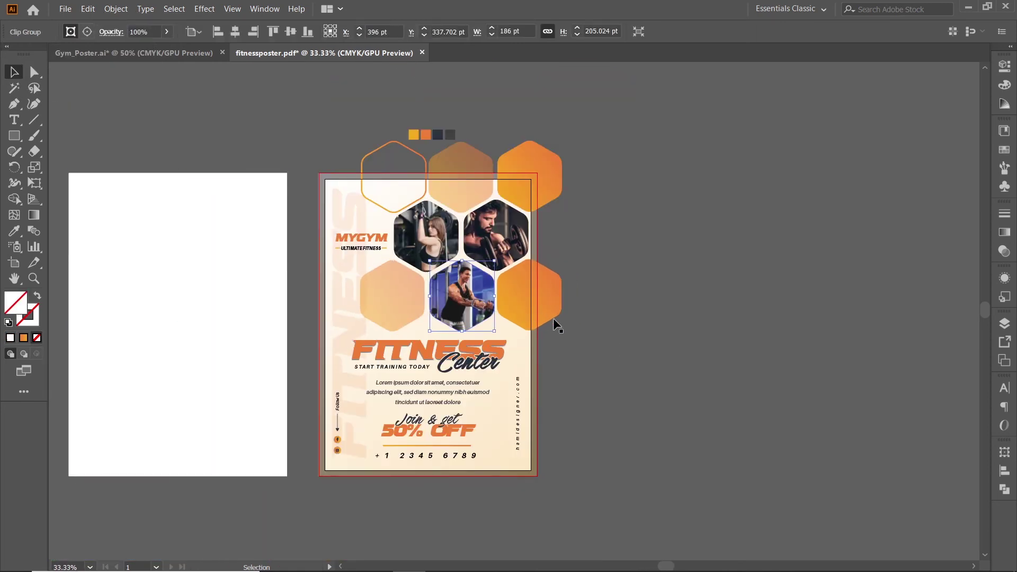
key("ctrl+a")
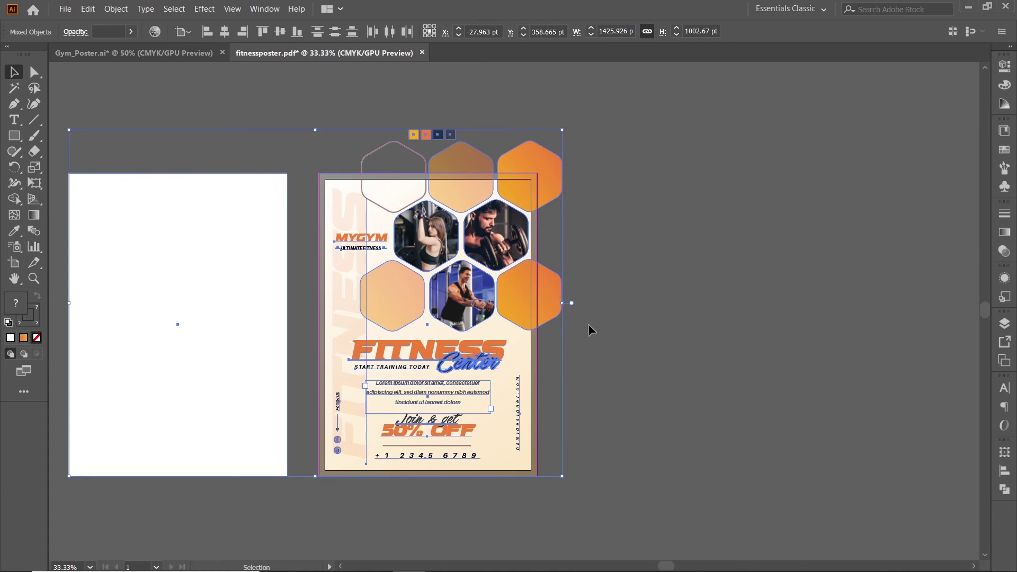
key("ctrl")
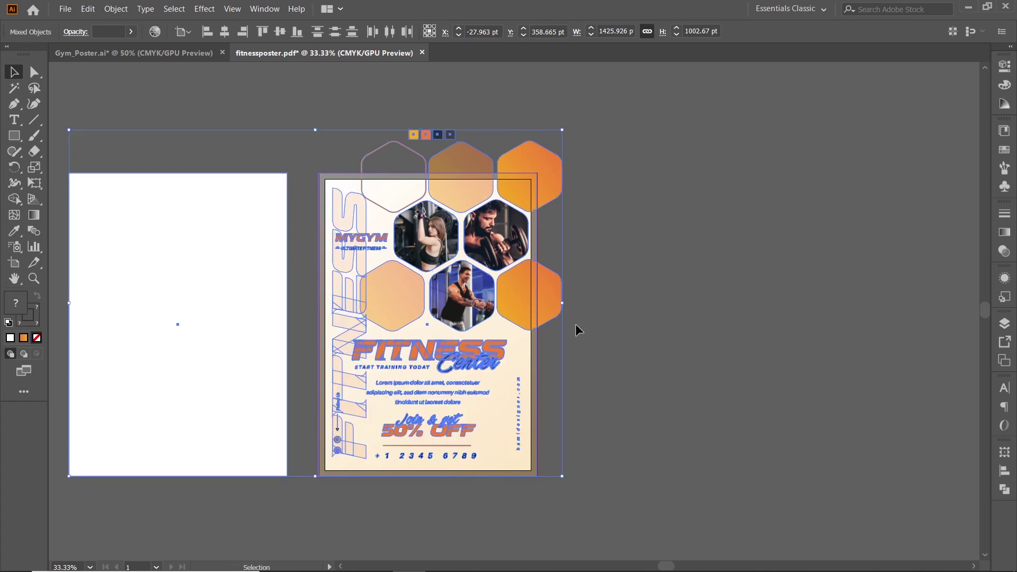
left_click(588, 342)
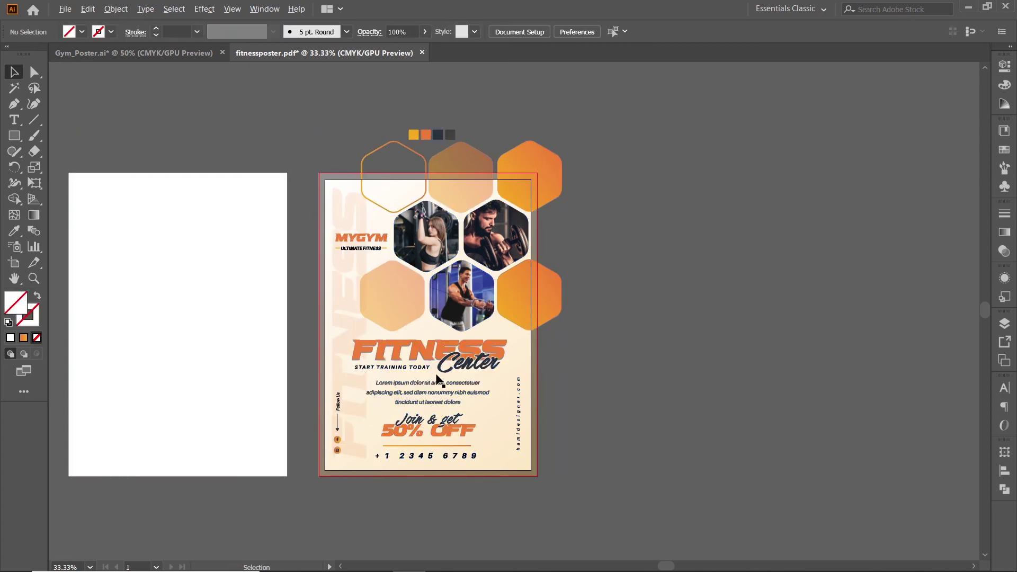
Step: Embed the three linked gym photos placed inside the poster's hexagons and deselect them
scroll(439, 378, "up", 1)
left_click_drag(438, 383, 434, 353)
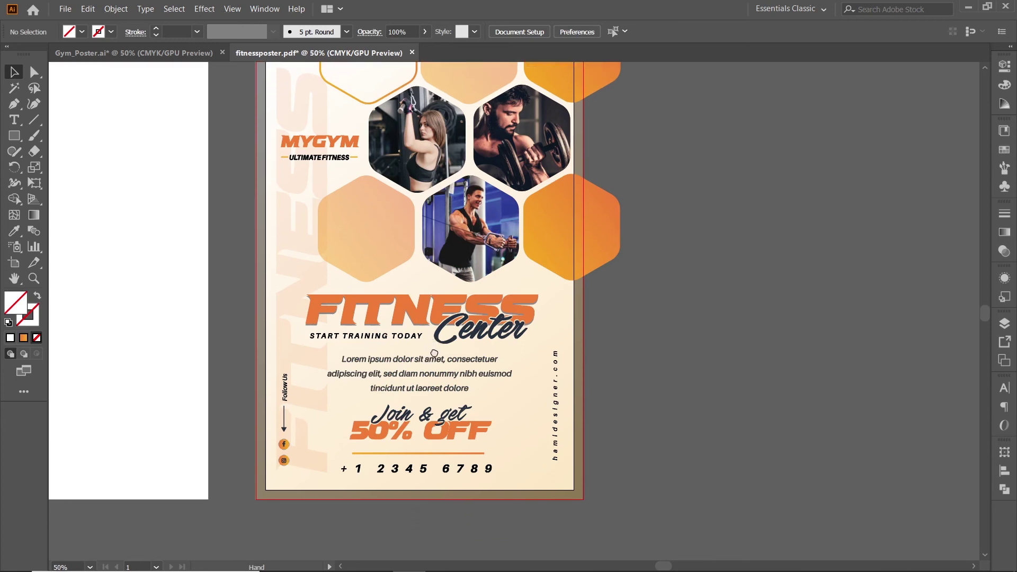
scroll(379, 323, "up", 1)
key("a")
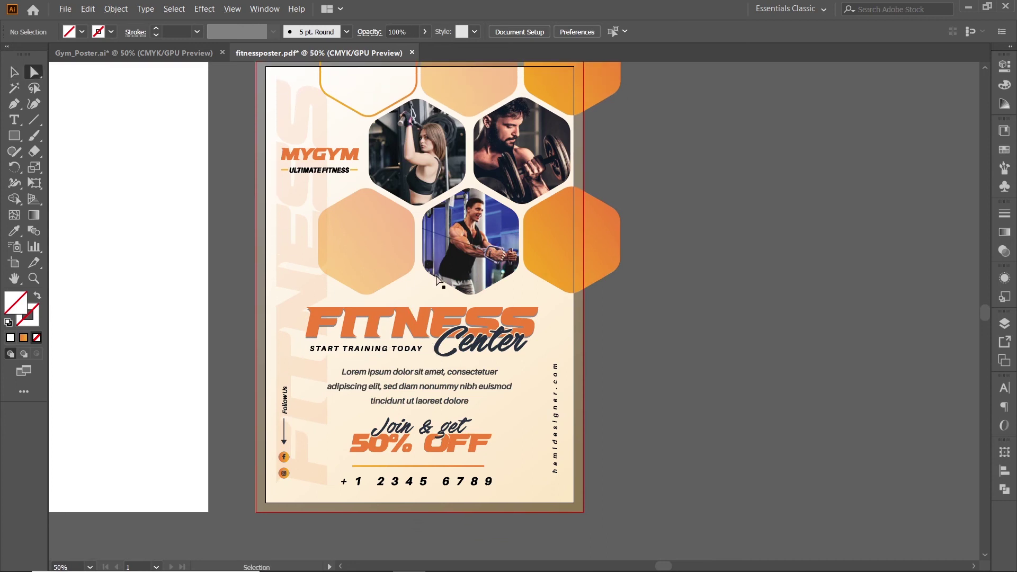
left_click(428, 169)
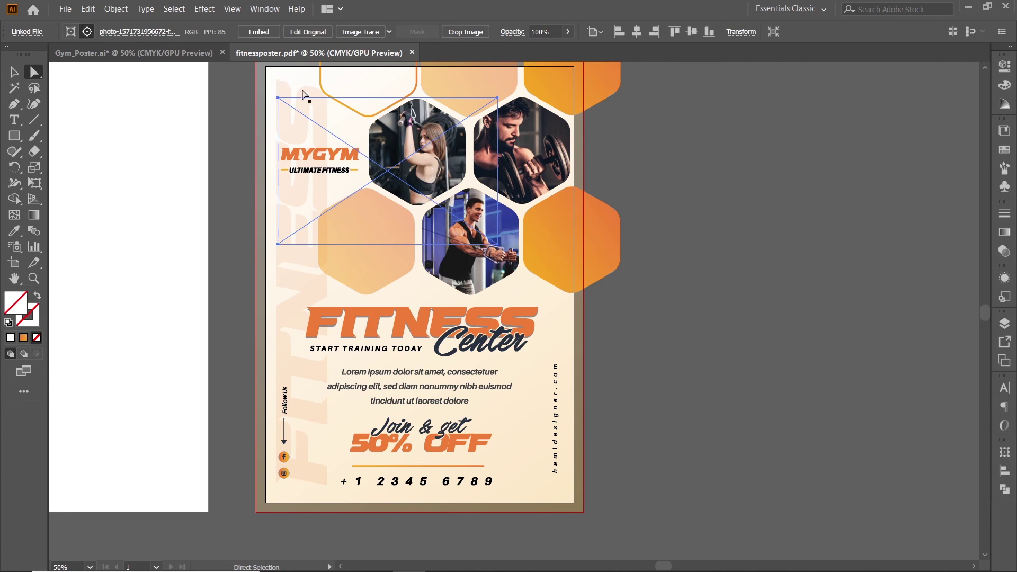
left_click(268, 34)
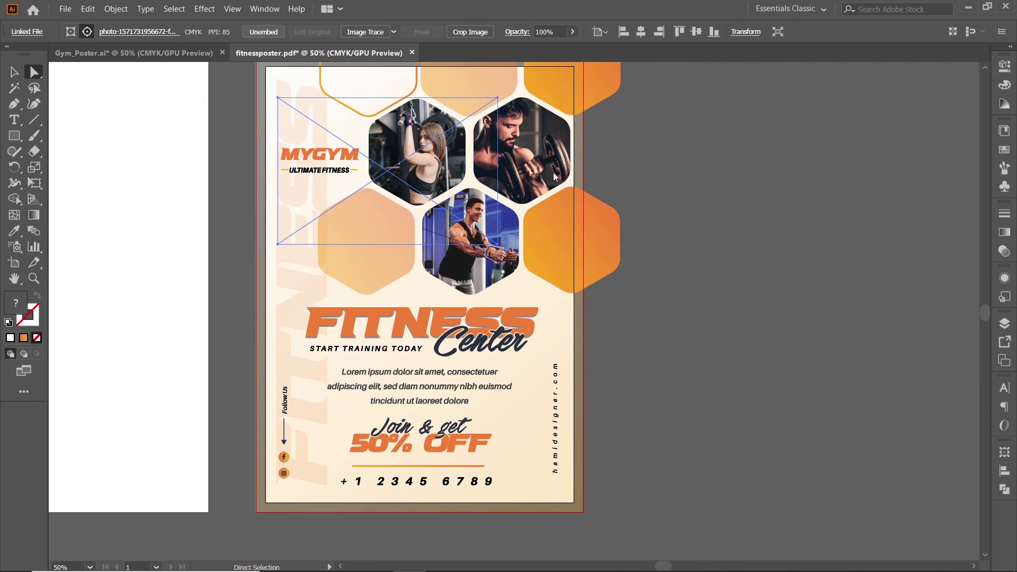
left_click(535, 161)
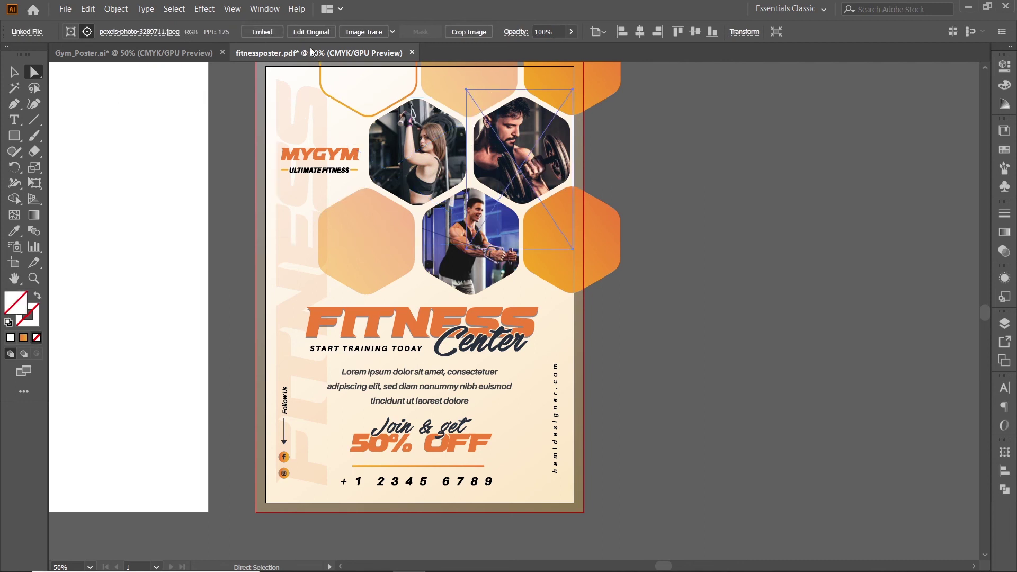
left_click(448, 257)
left_click(264, 31)
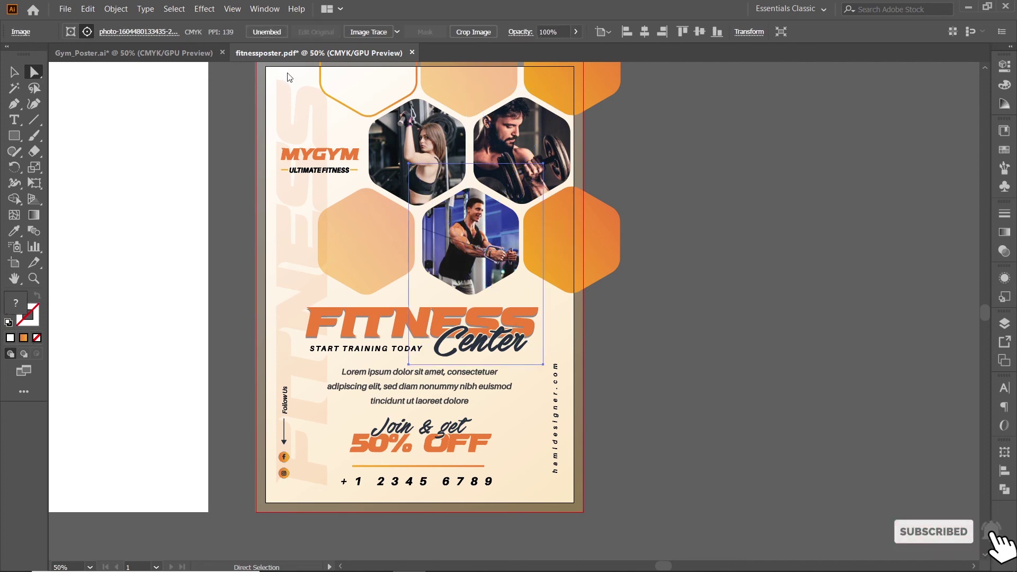
left_click(633, 340)
key("v")
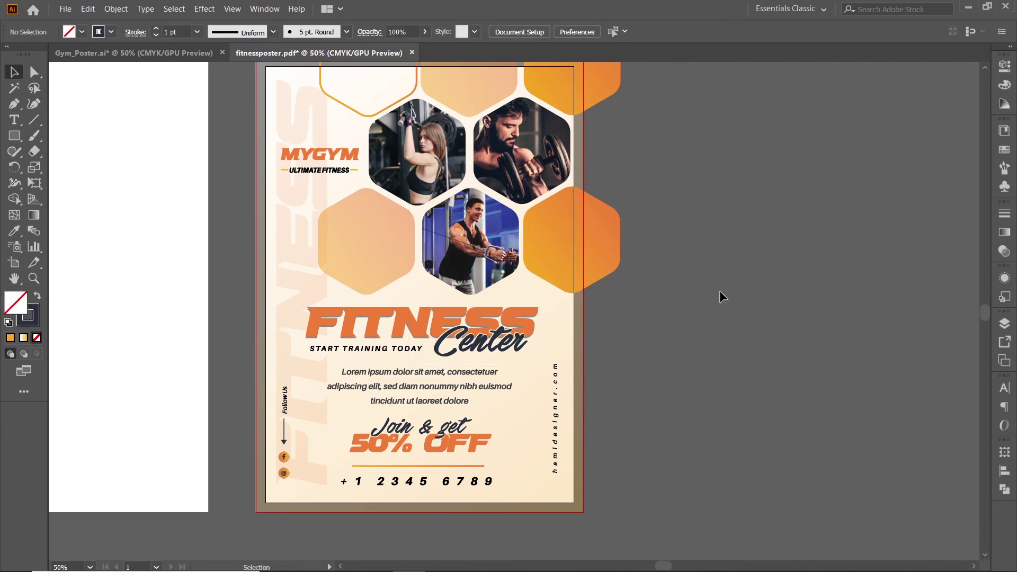
Step: Centre the white rectangle on the artboard horizontally and vertically so it covers the poster up to the bleed
scroll(624, 302, "down", 1)
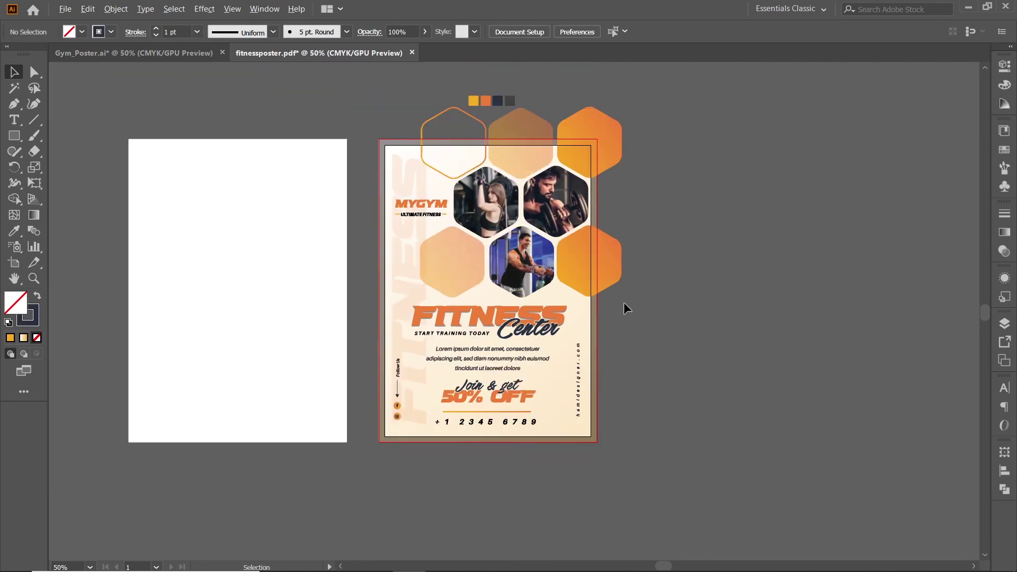
left_click(313, 250)
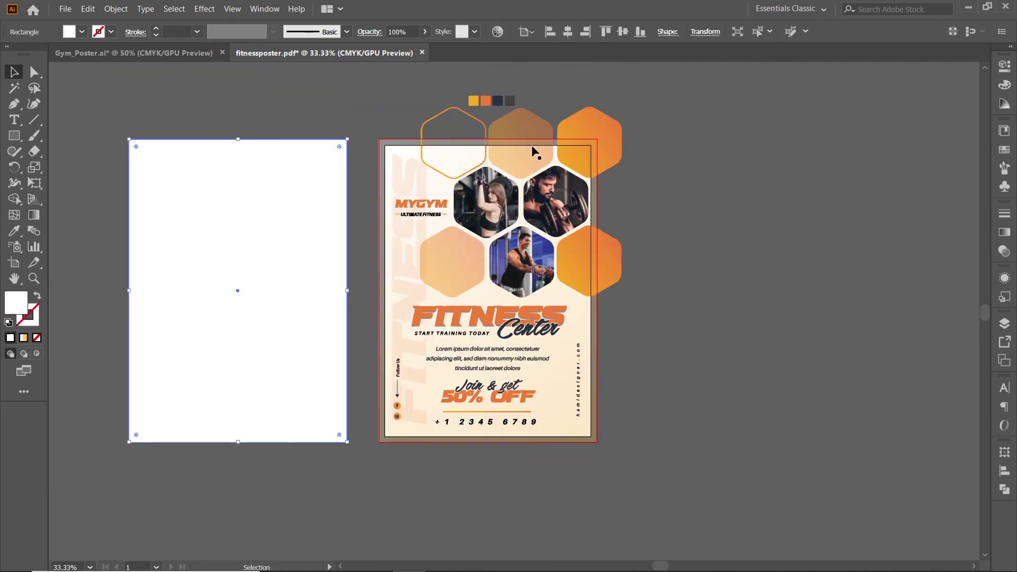
left_click_drag(260, 202, 275, 202)
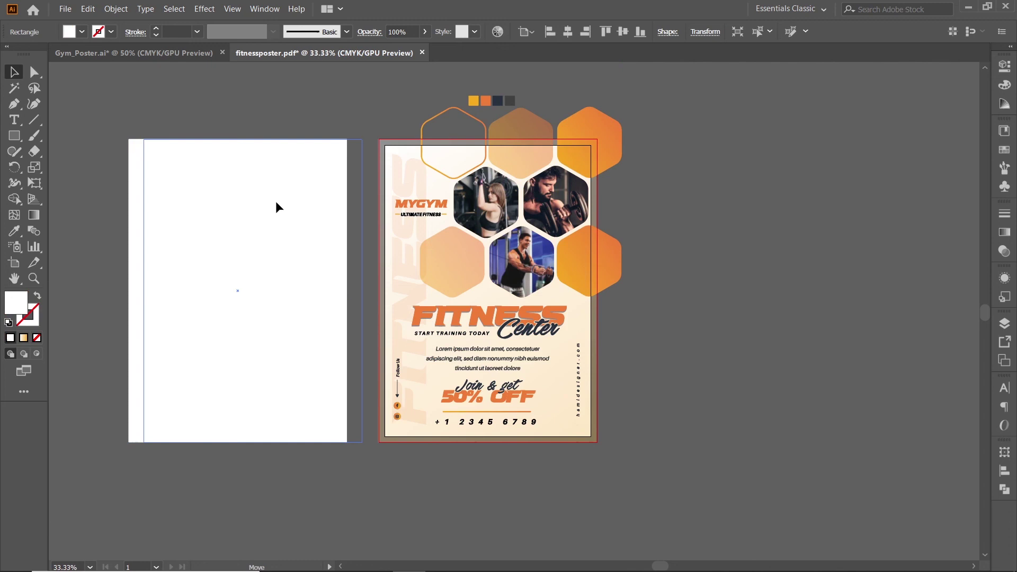
left_click(567, 31)
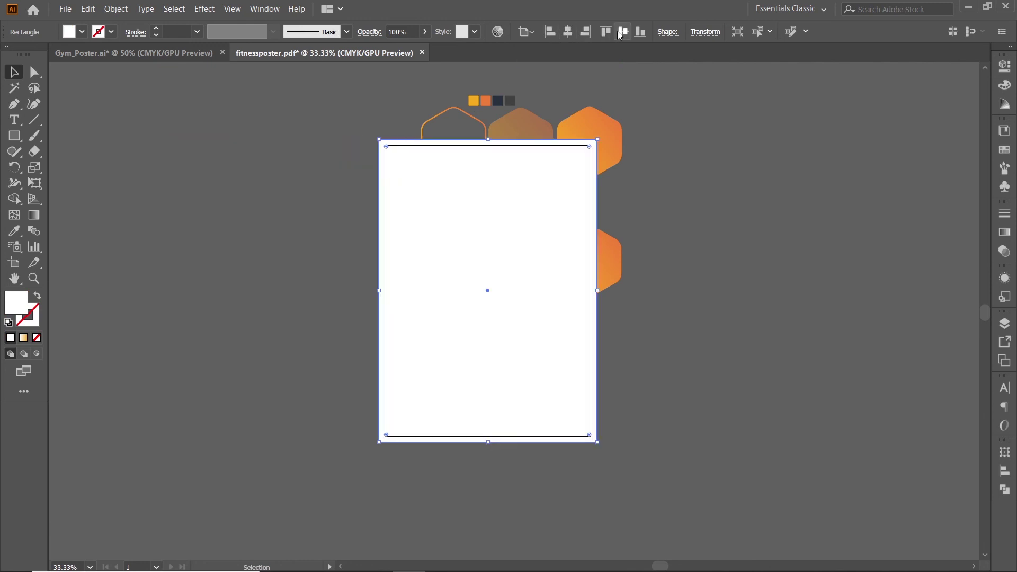
left_click(657, 178)
Step: Make a clipping mask from the white rectangle and all the poster artwork beneath it
left_click_drag(329, 426, 469, 248)
right_click(469, 249)
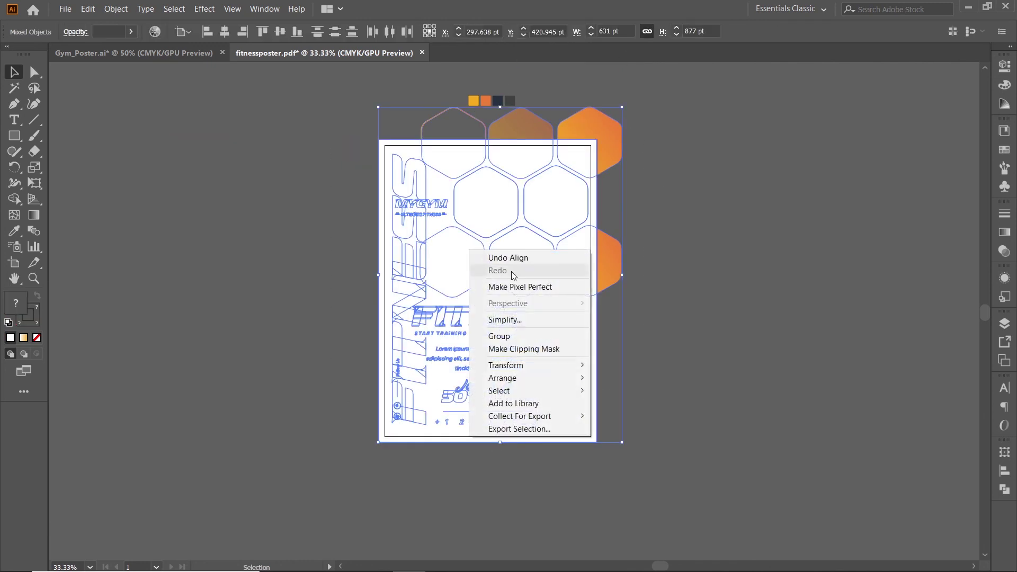
left_click(530, 349)
left_click(717, 192)
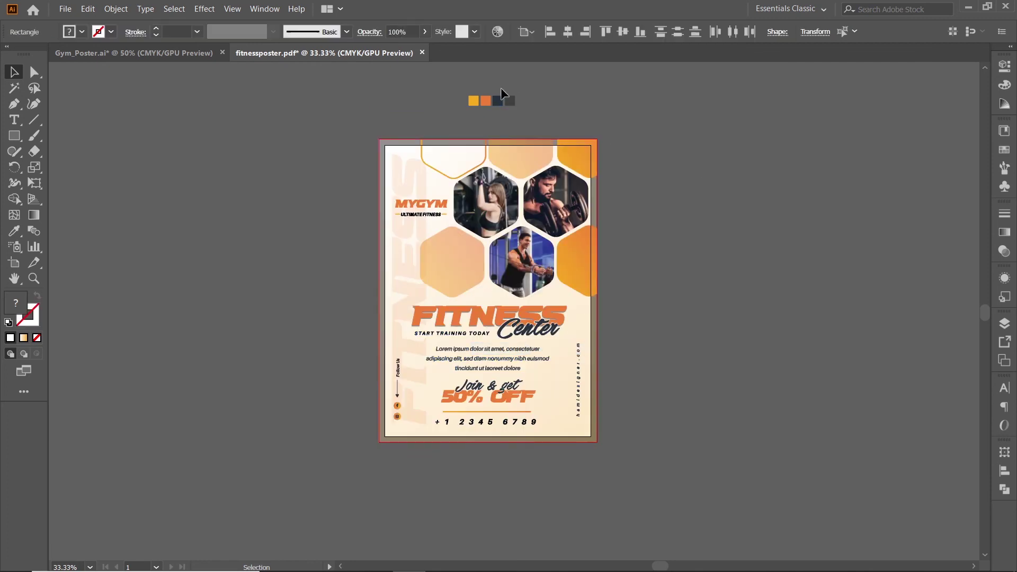
Step: Delete the four colour swatch squares above the poster and save the fitnessposter PDF
key("Delete")
key("a")
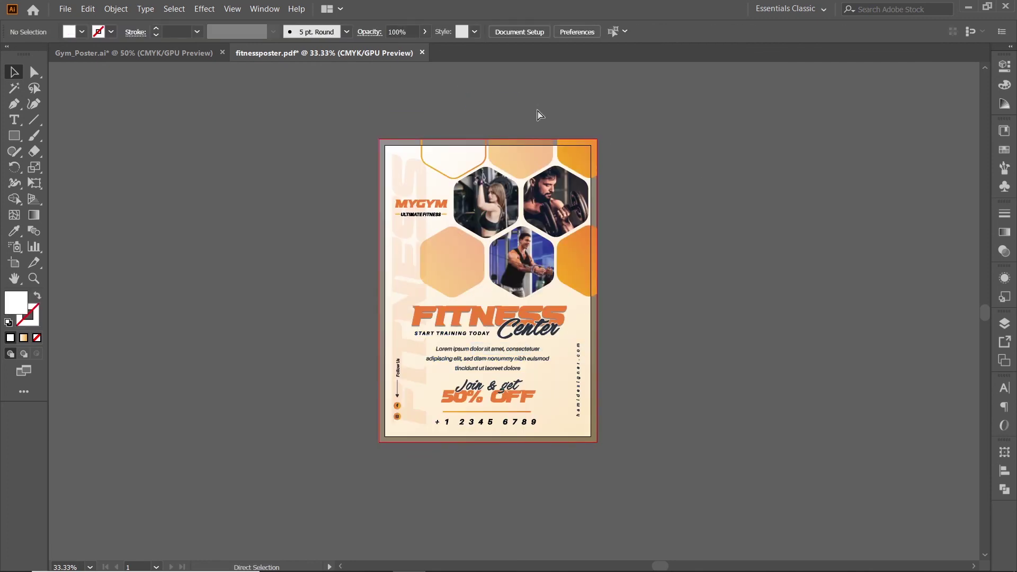
key("ctrl+s")
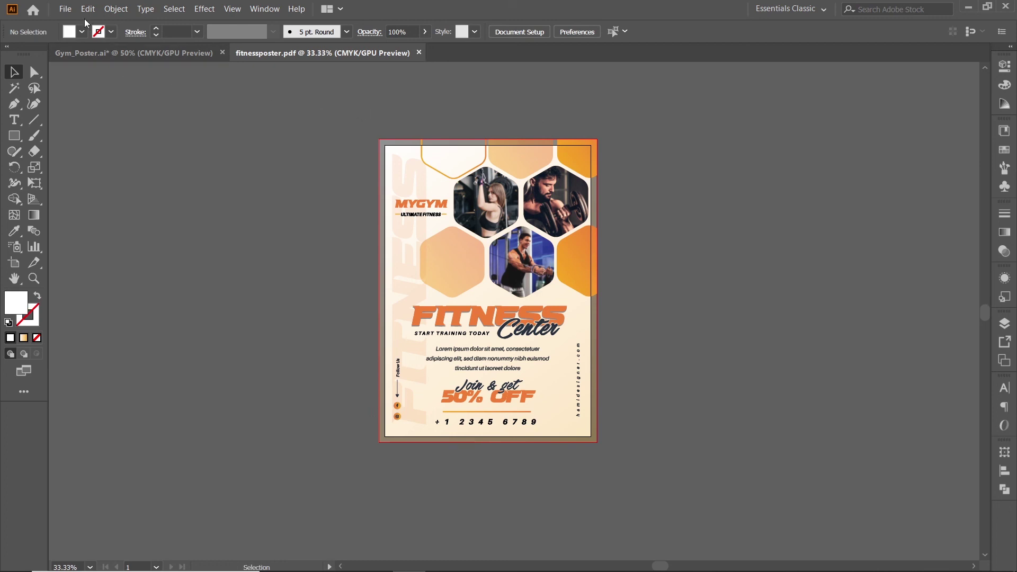
left_click(69, 9)
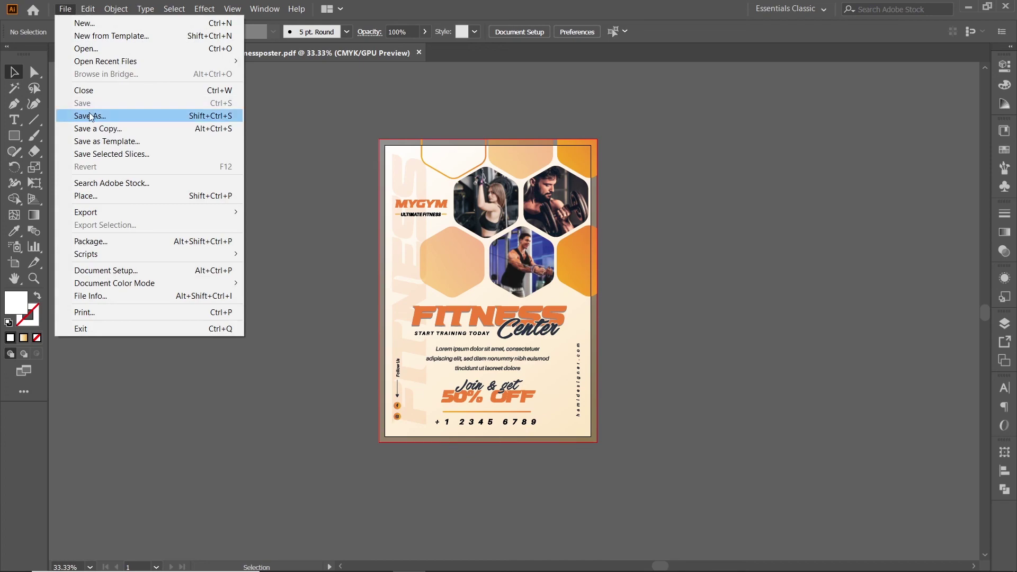
left_click(354, 149)
Step: Switch to File Explorer, open fitnessposter.pdf from the assets folder to check the saved poster, and close it
key("alt+Tab")
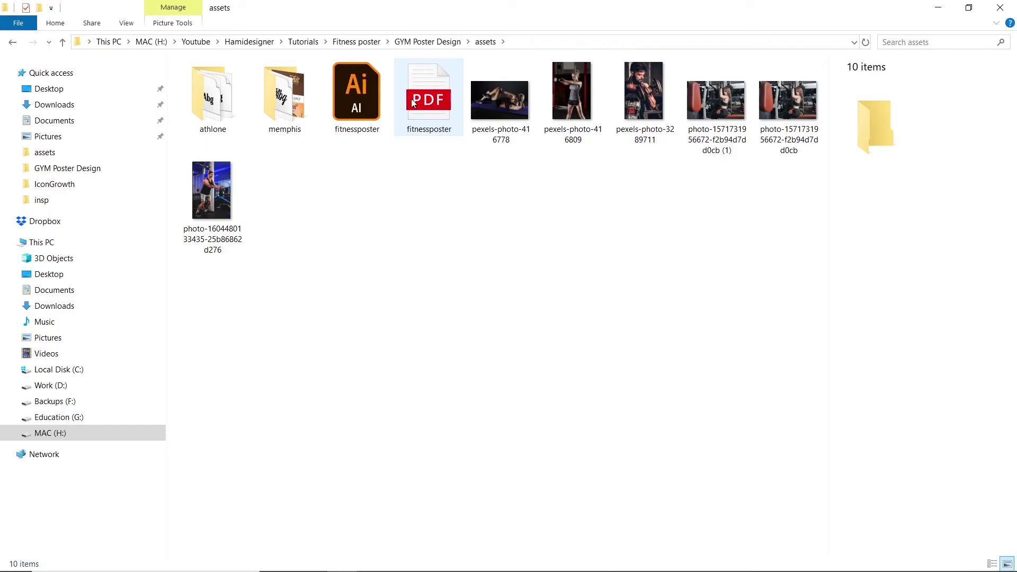
left_click(436, 103)
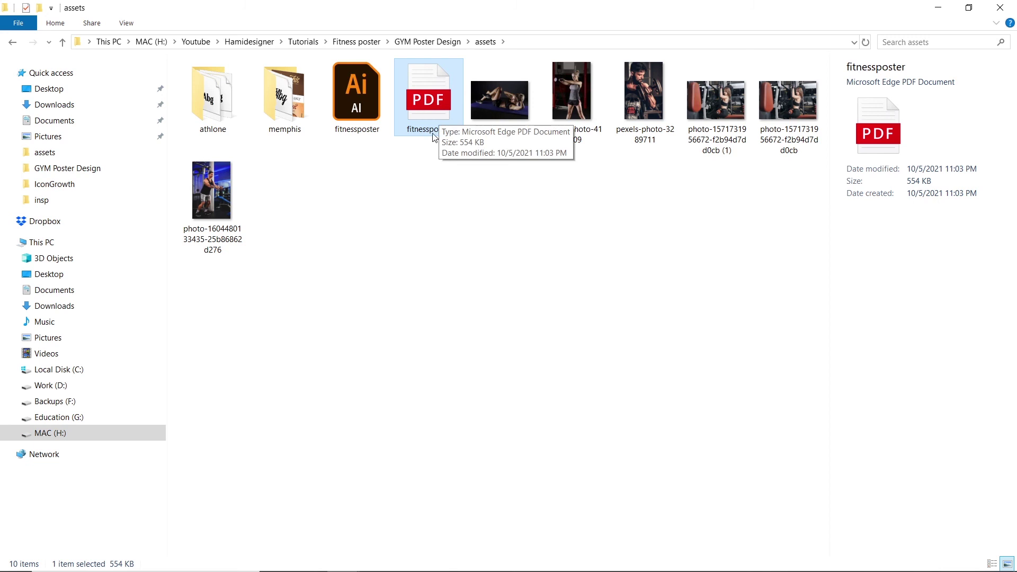
double_click(435, 109)
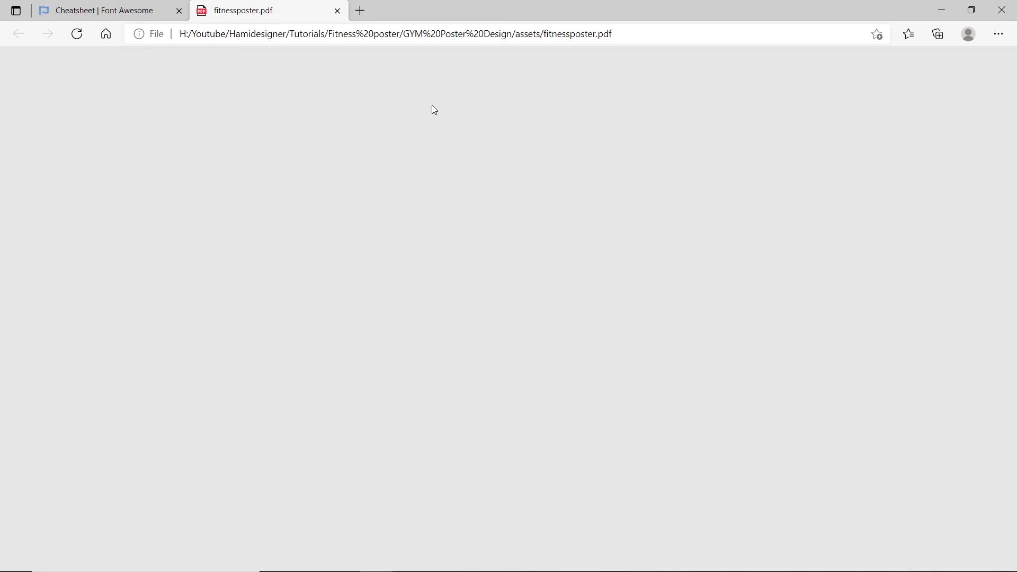
scroll(387, 259, "down", 3)
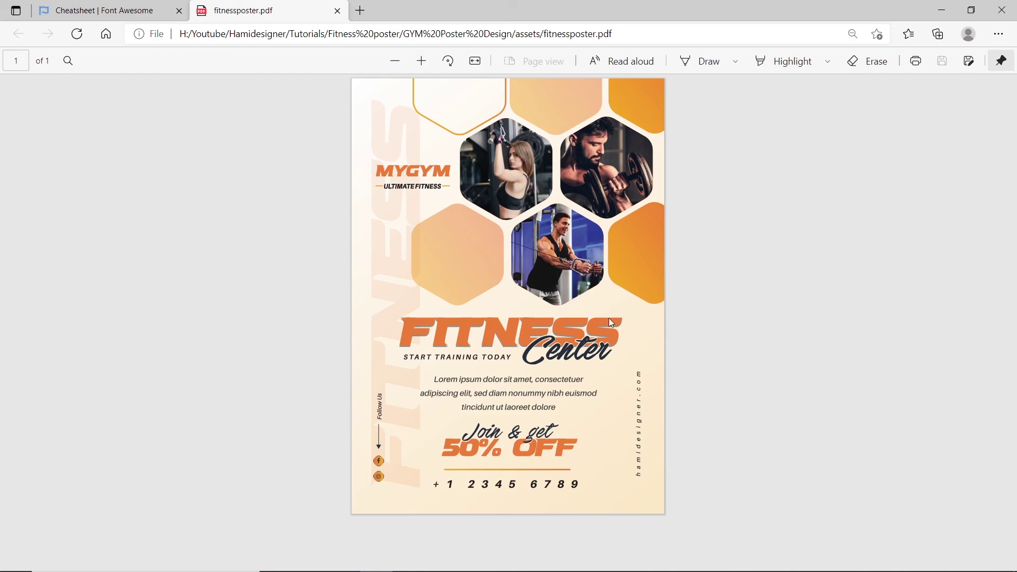
middle_click(247, 7)
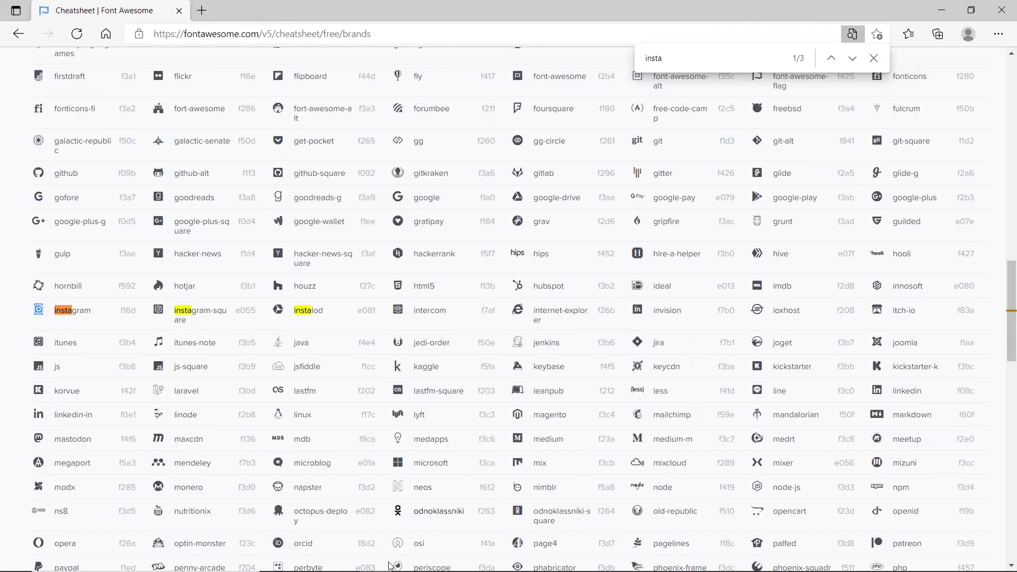
Step: Switch back to Illustrator and view the original Gym_Poster.ai design for comparison
left_click(408, 560)
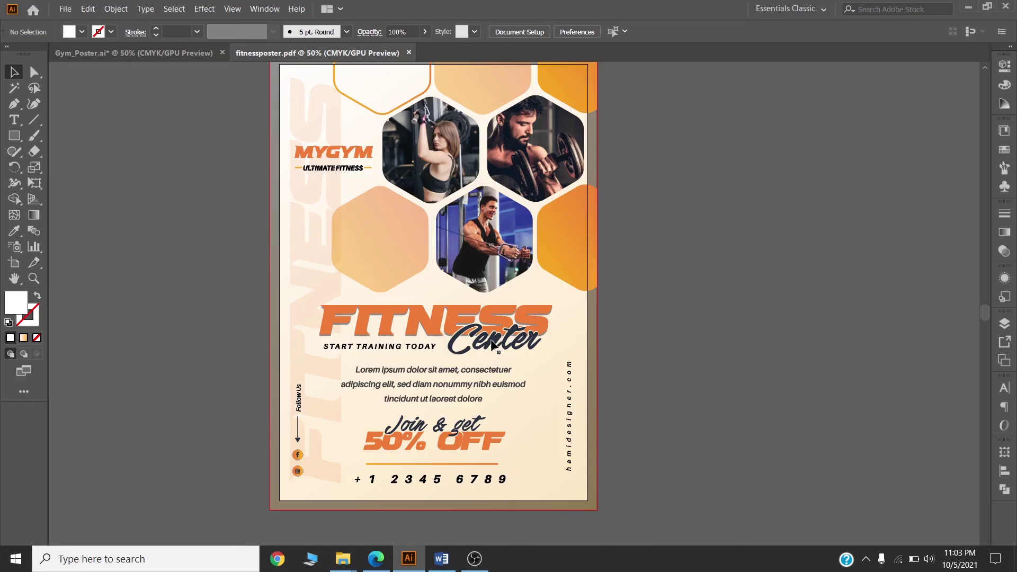
scroll(492, 343, "up", 2)
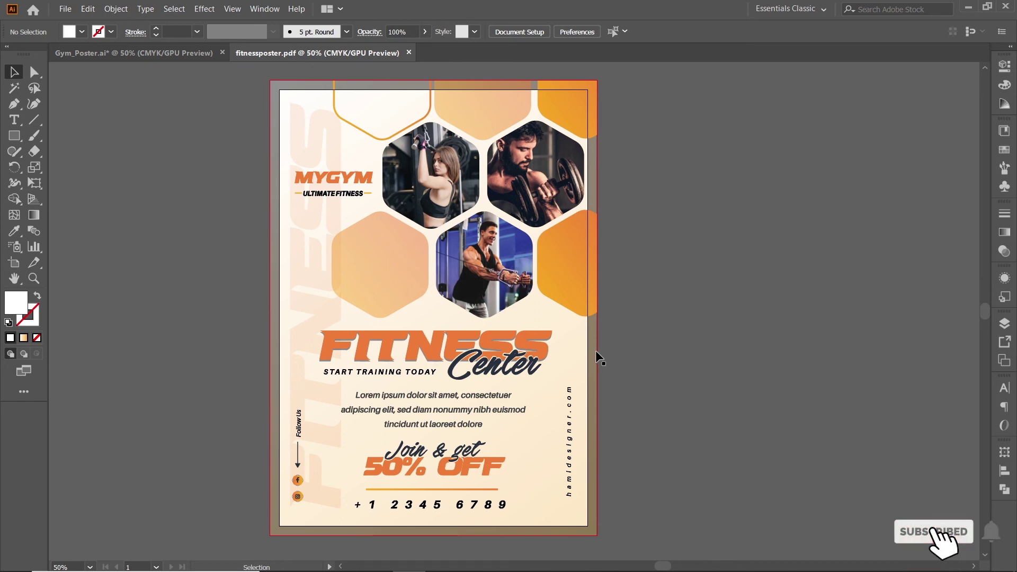
left_click(187, 55)
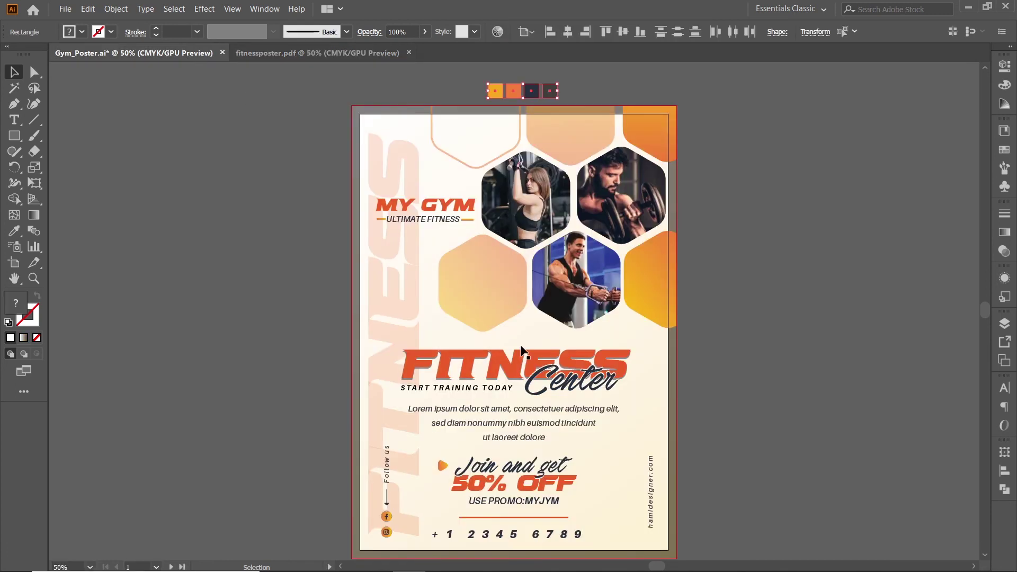
left_click_drag(553, 366, 495, 352)
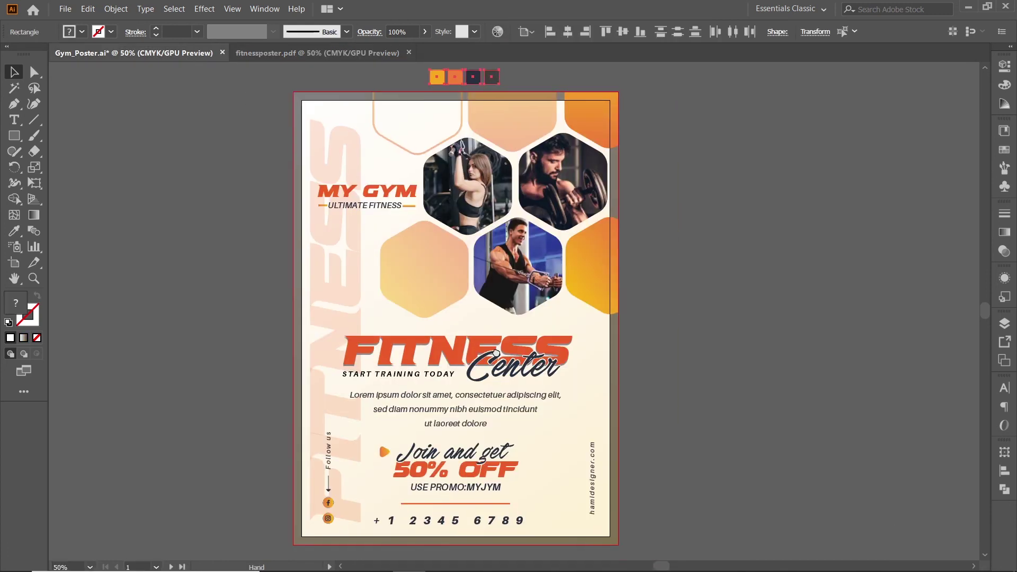